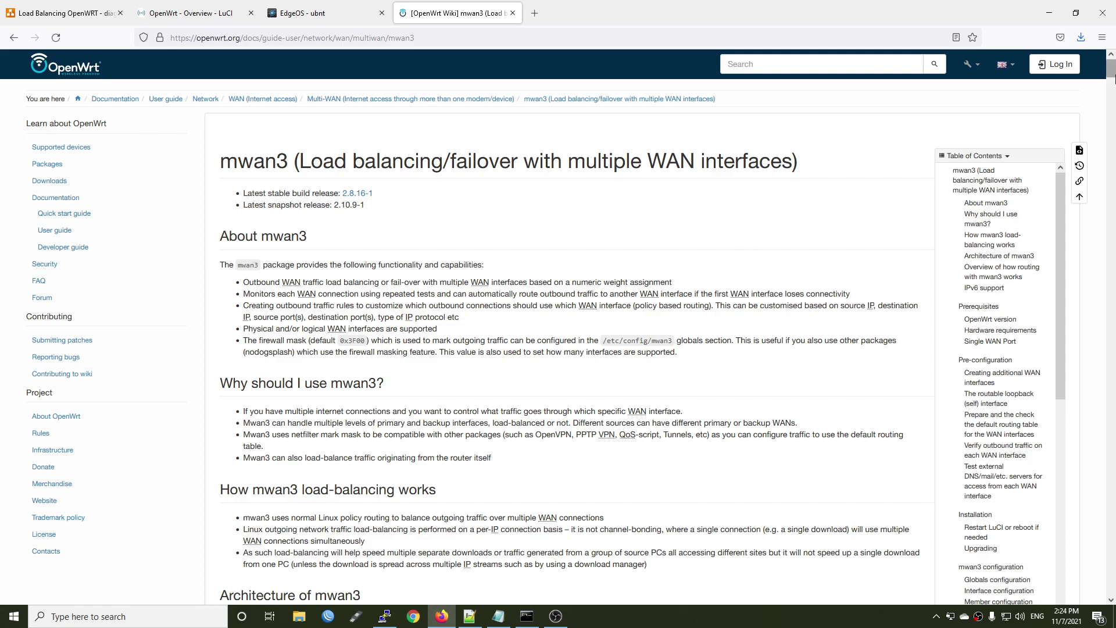
# Read the mwan3 wiki overview and check the WAN interface's protocol on the OpenWrt router's interface list.
pyautogui.moveTo(1113, 68)
pyautogui.mouseDown()
pyautogui.moveTo(1107, 303)
pyautogui.moveTo(1114, 76)
pyautogui.mouseUp()
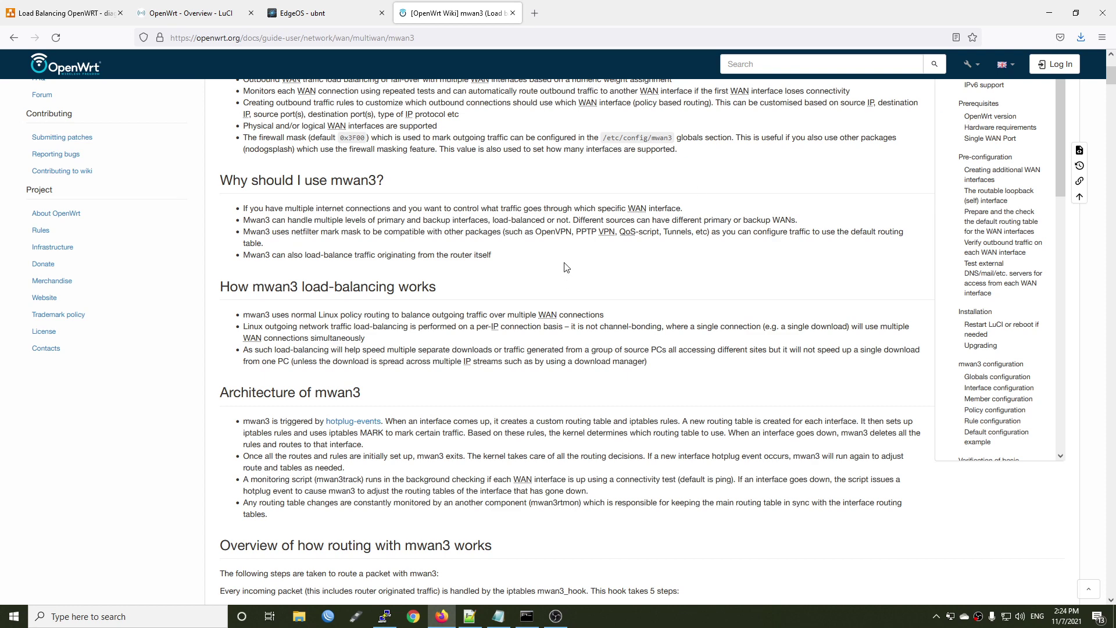
pyautogui.hotkey('ctrl', '2')
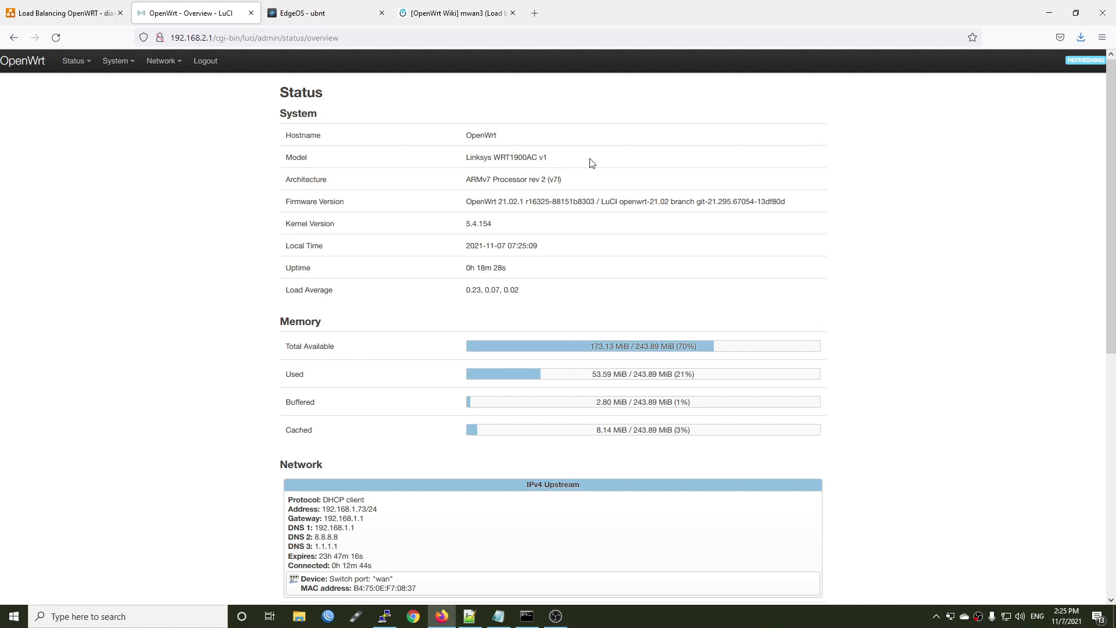
pyautogui.click(167, 81)
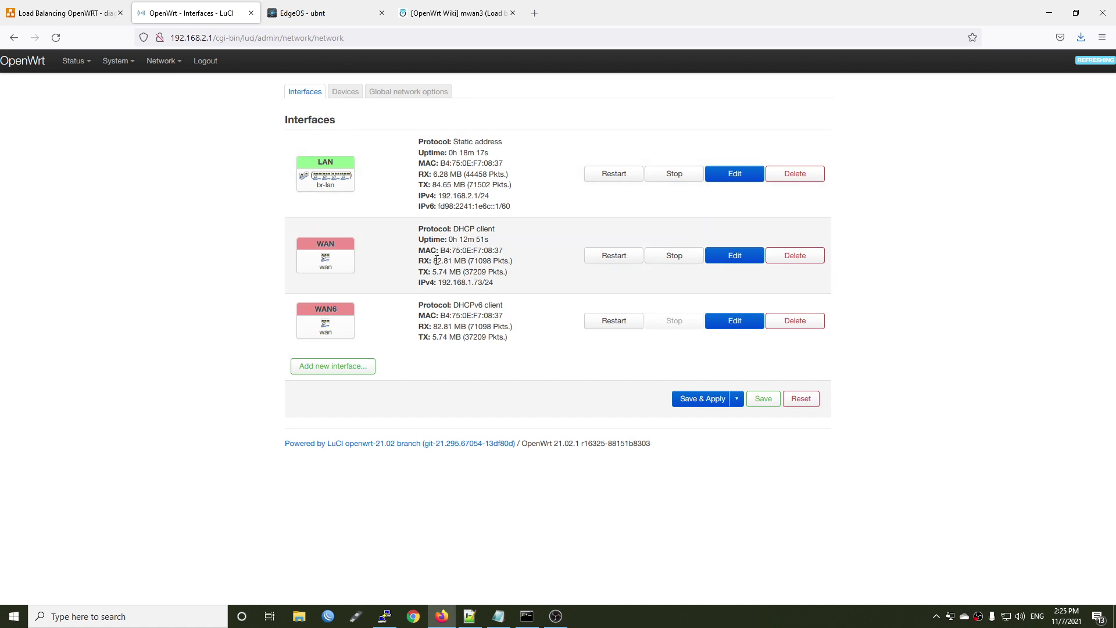
pyautogui.doubleClick(336, 244)
pyautogui.moveTo(497, 229); pyautogui.dragTo(452, 229)
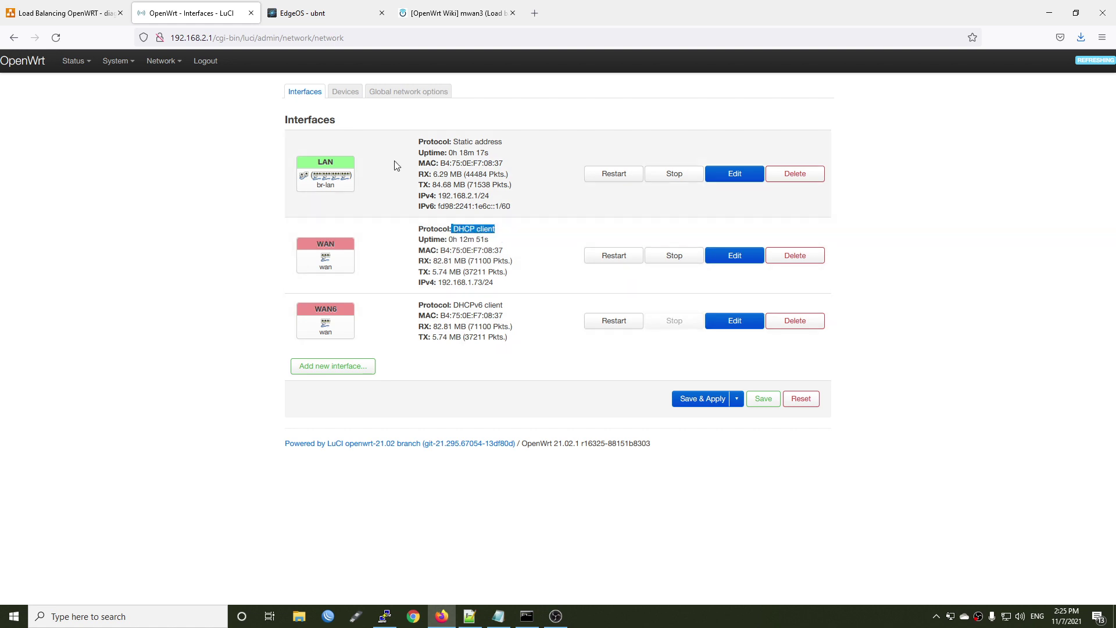
# Examine which ports are attached to the br-lan bridge device without changing its configuration.
pyautogui.click(345, 93)
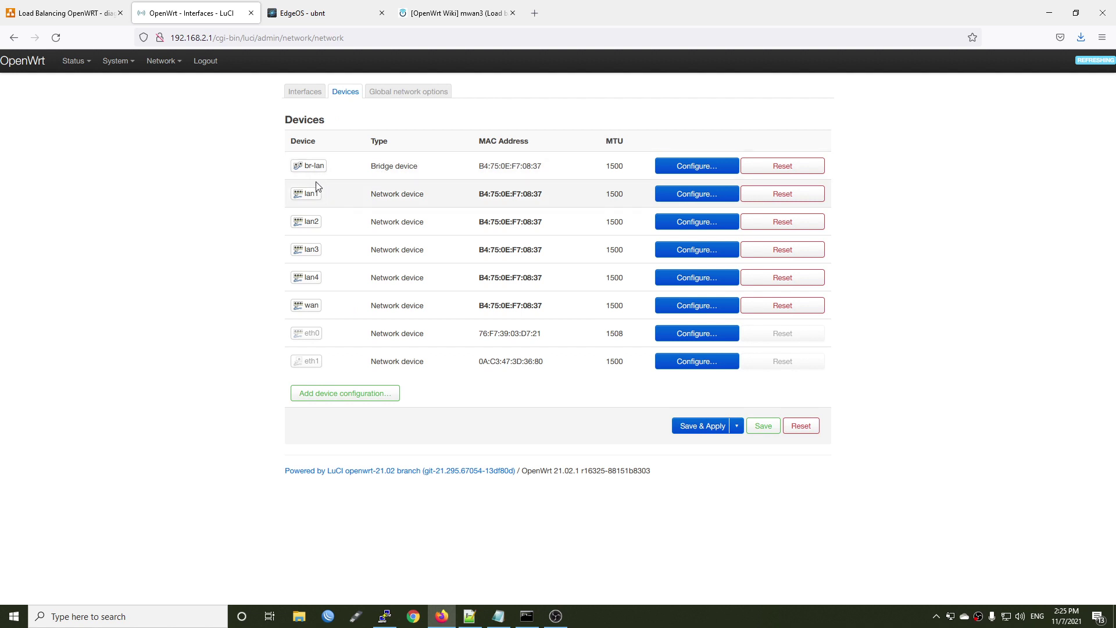
pyautogui.click(707, 167)
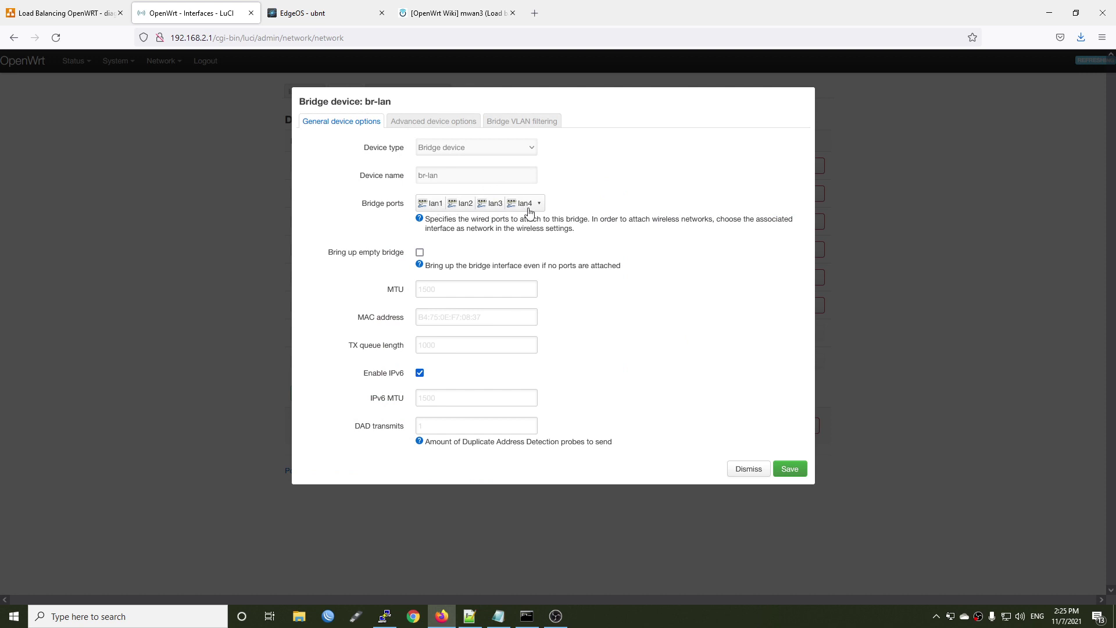
pyautogui.click(747, 469)
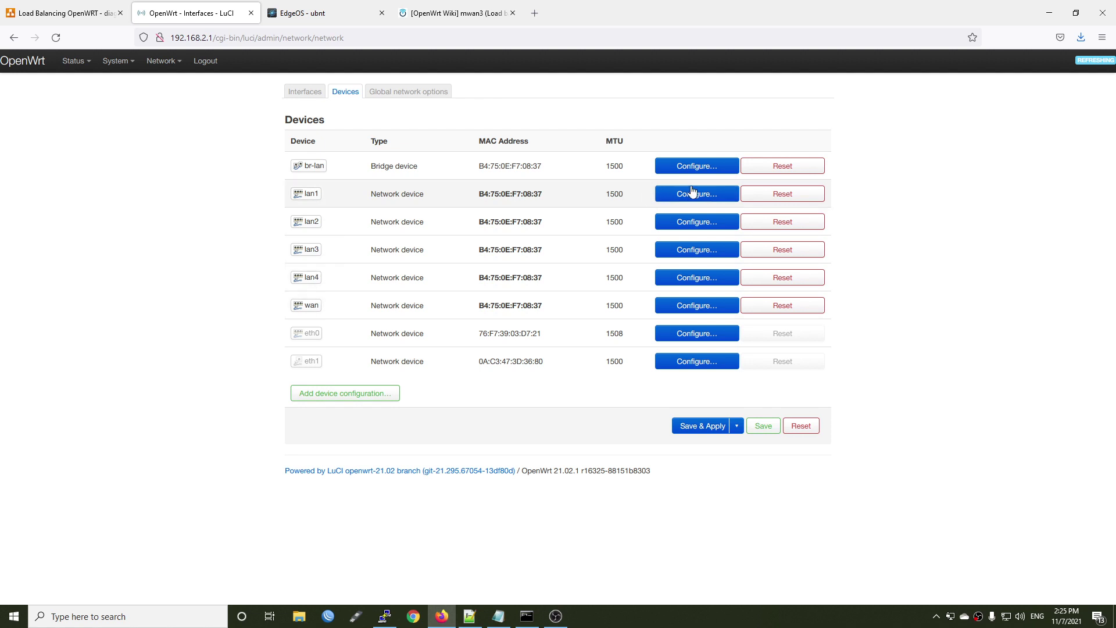
# Remove switch port lan1 from the br-lan bridge ports, then save and apply the change.
pyautogui.click(697, 167)
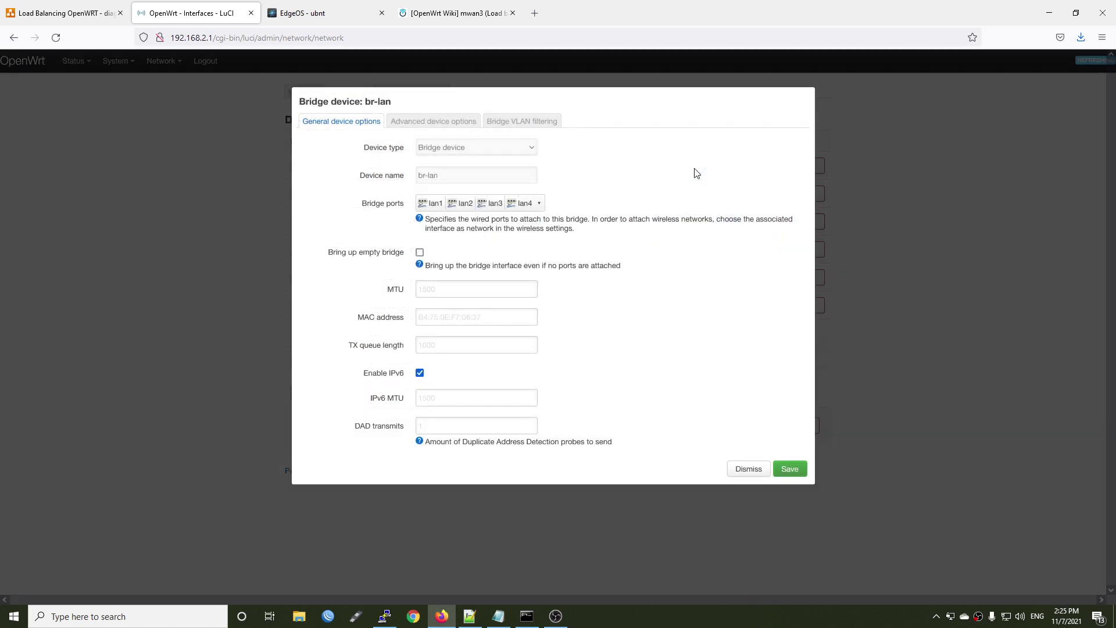
pyautogui.click(525, 205)
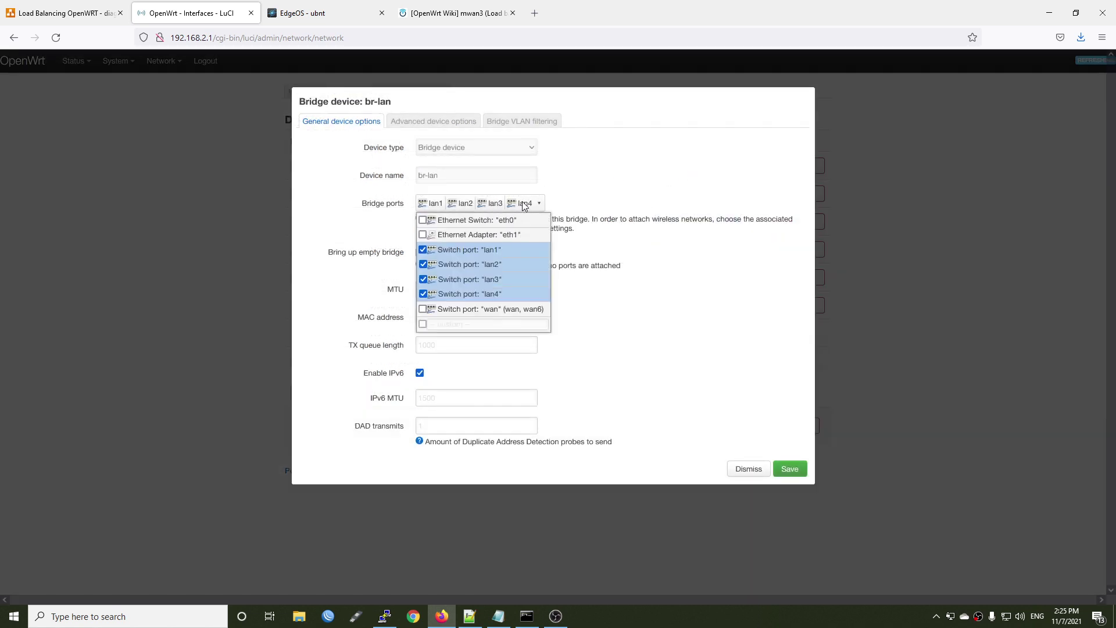
pyautogui.click(423, 251)
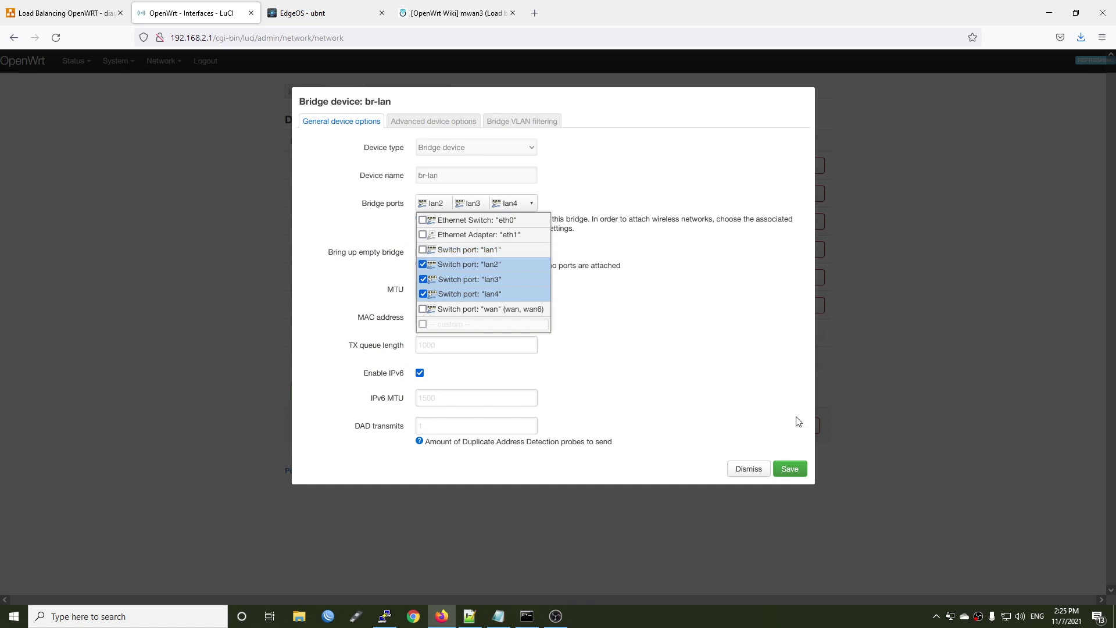
pyautogui.click(790, 469)
pyautogui.click(687, 430)
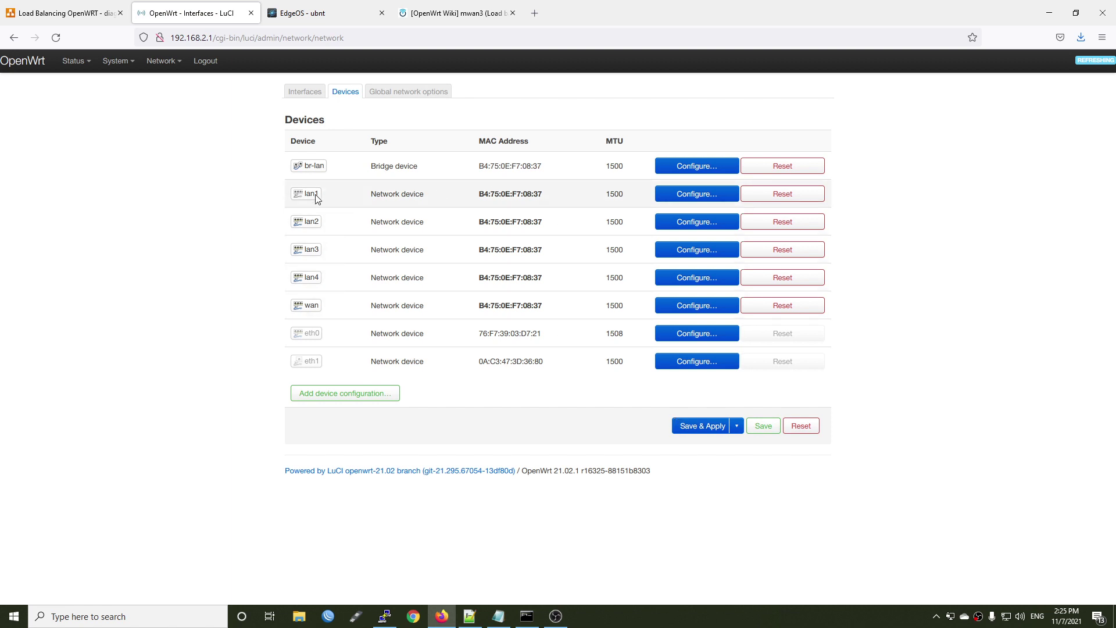
# Start a new device configuration of type VLAN (802.1q) with lan1 as its base device.
pyautogui.moveTo(302, 199)
pyautogui.click(358, 399)
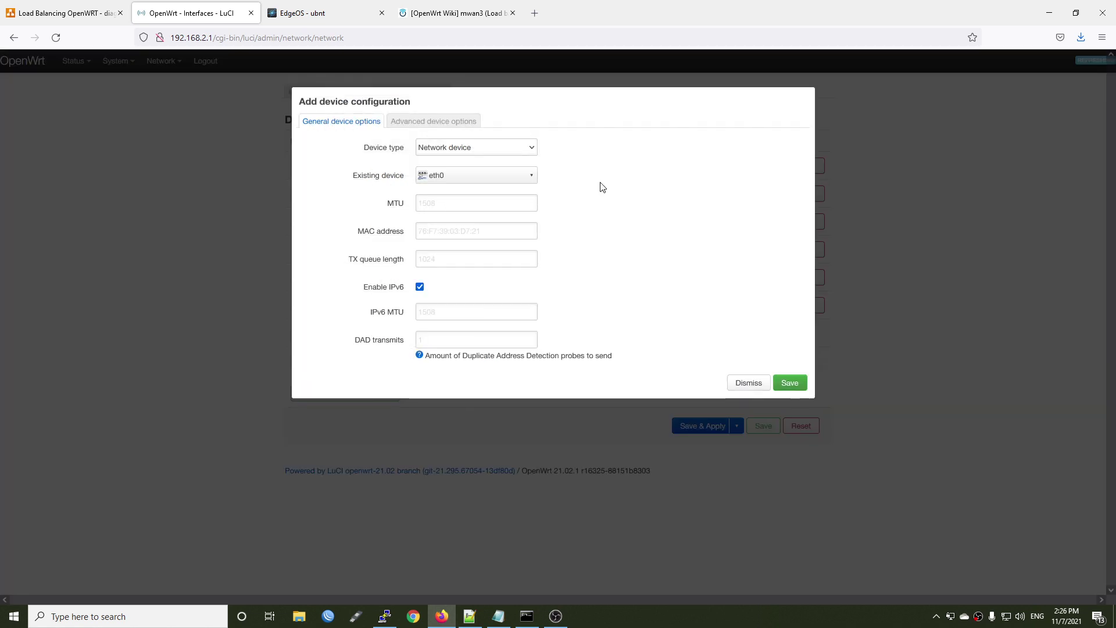
pyautogui.click(518, 150)
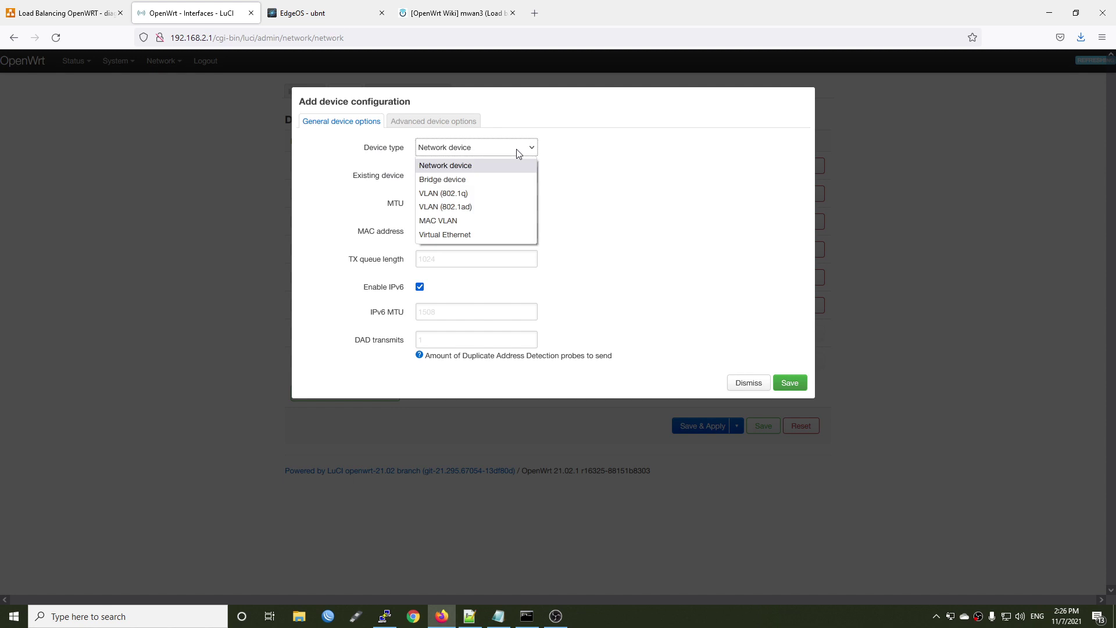
pyautogui.click(475, 199)
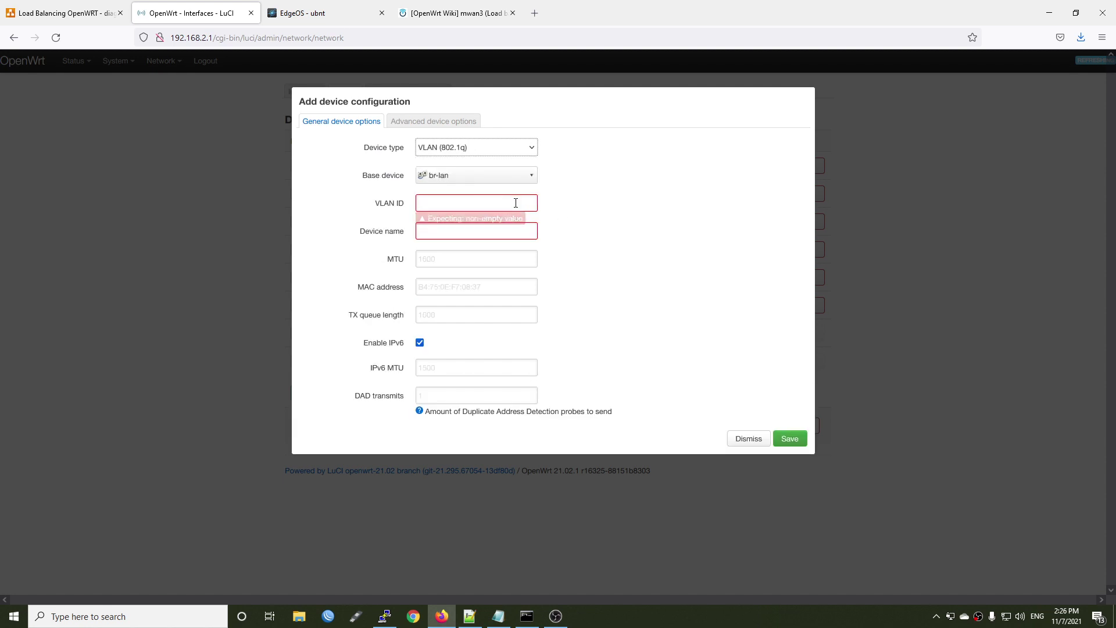
pyautogui.click(470, 178)
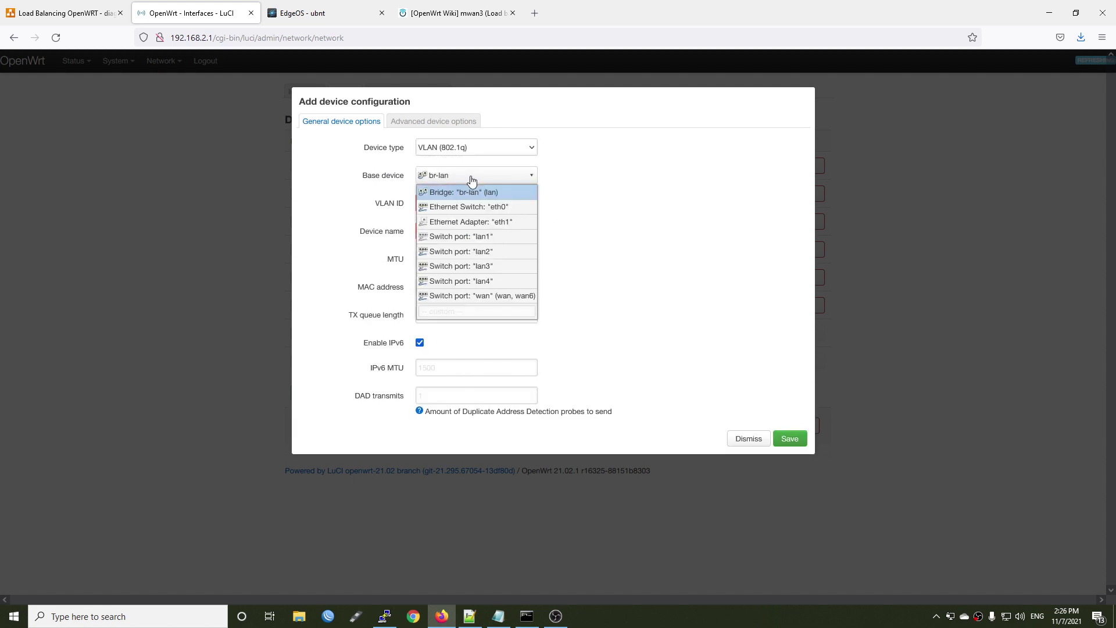
pyautogui.click(498, 239)
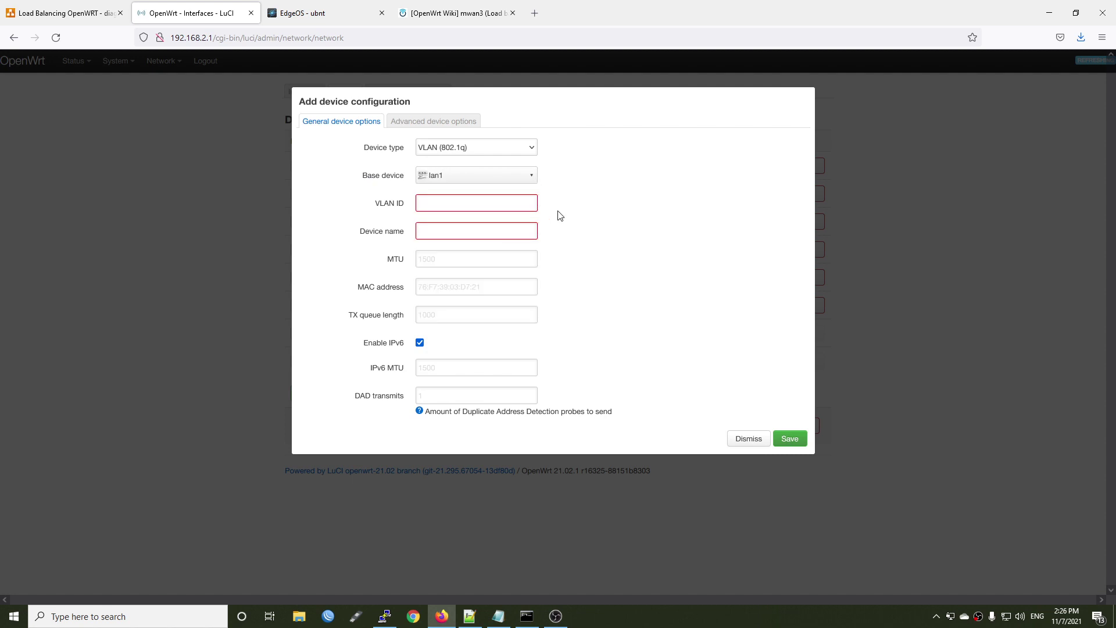
# Set the new device's VLAN ID to 35, review its advanced options, then save and apply the configuration.
pyautogui.click(490, 201)
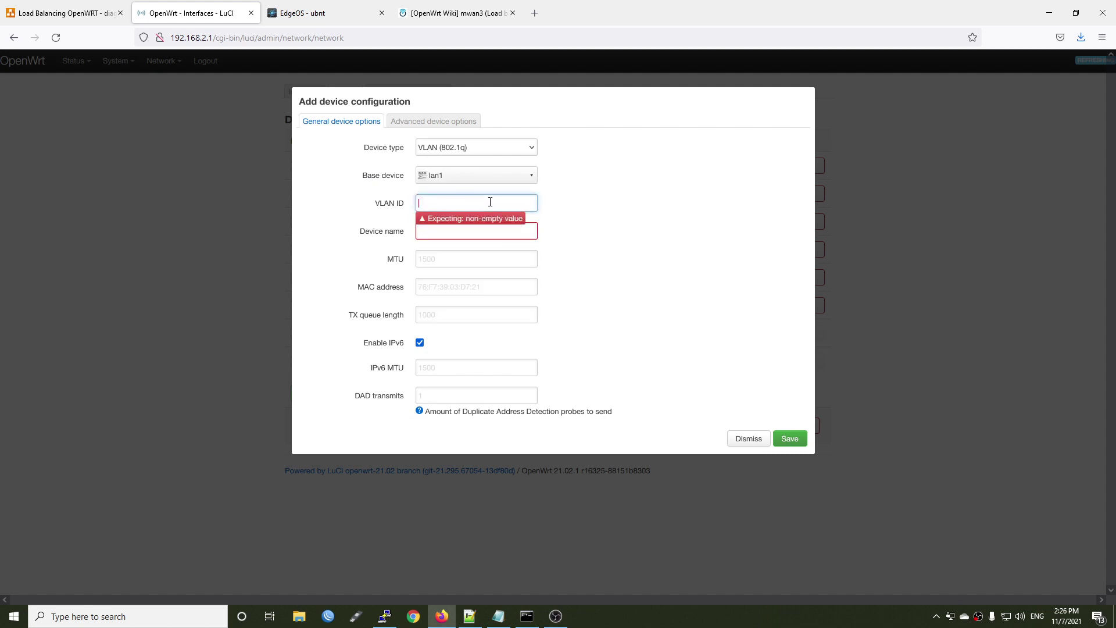
pyautogui.write('35')
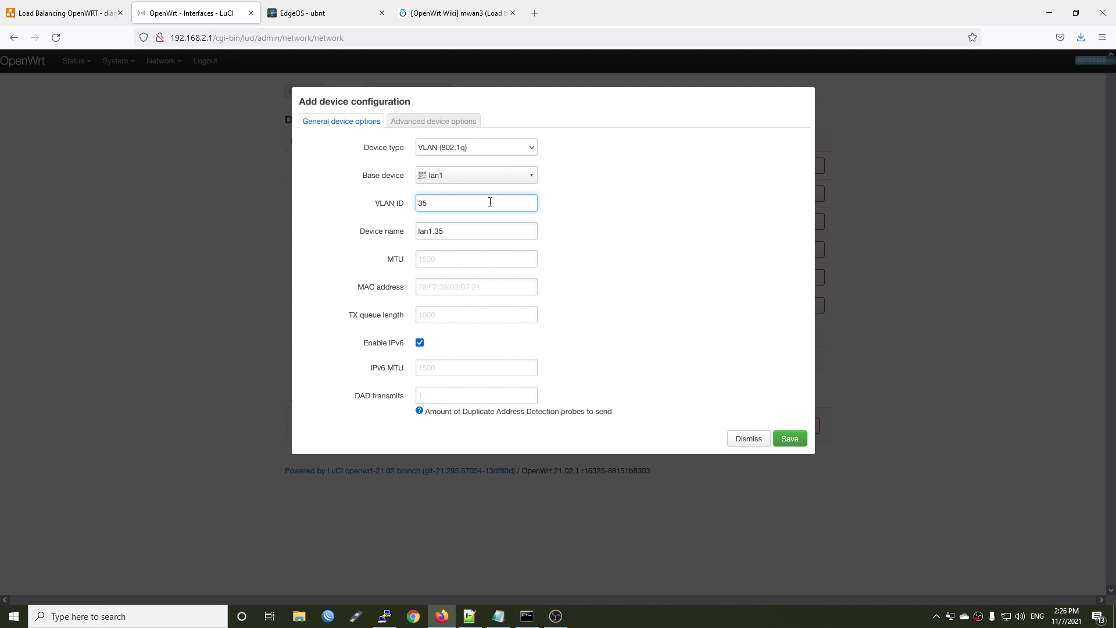
pyautogui.click(745, 245)
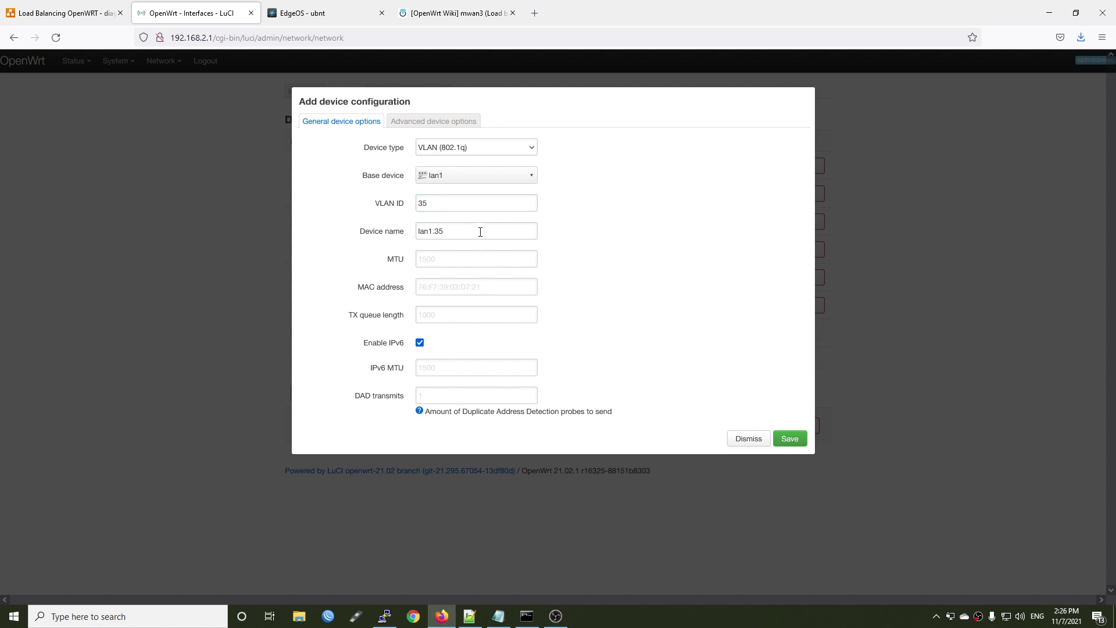
pyautogui.click(432, 122)
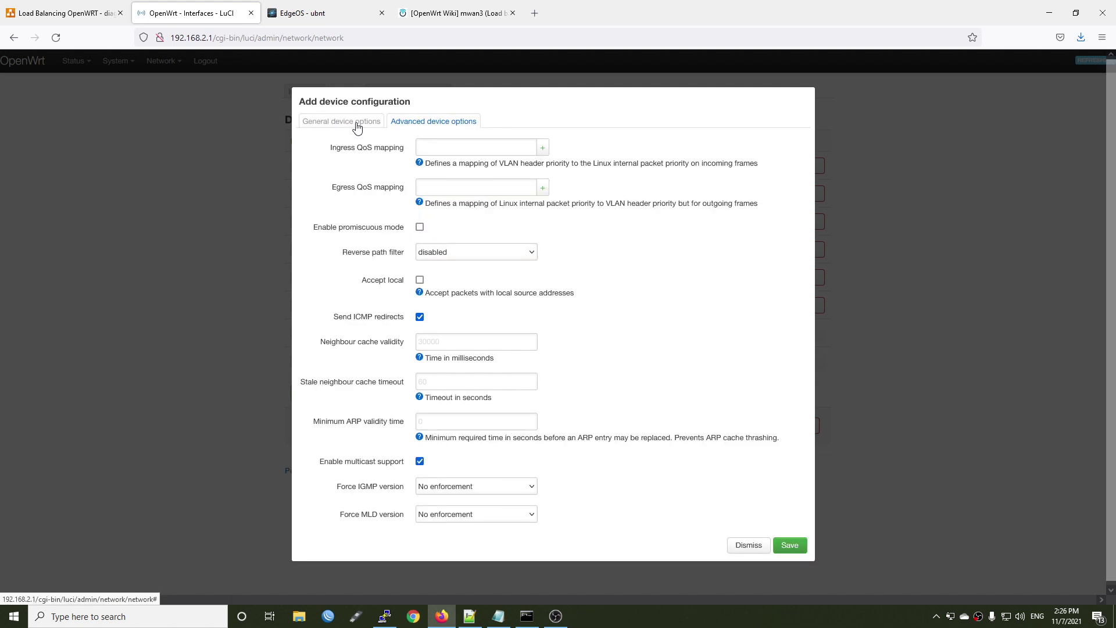
pyautogui.click(357, 123)
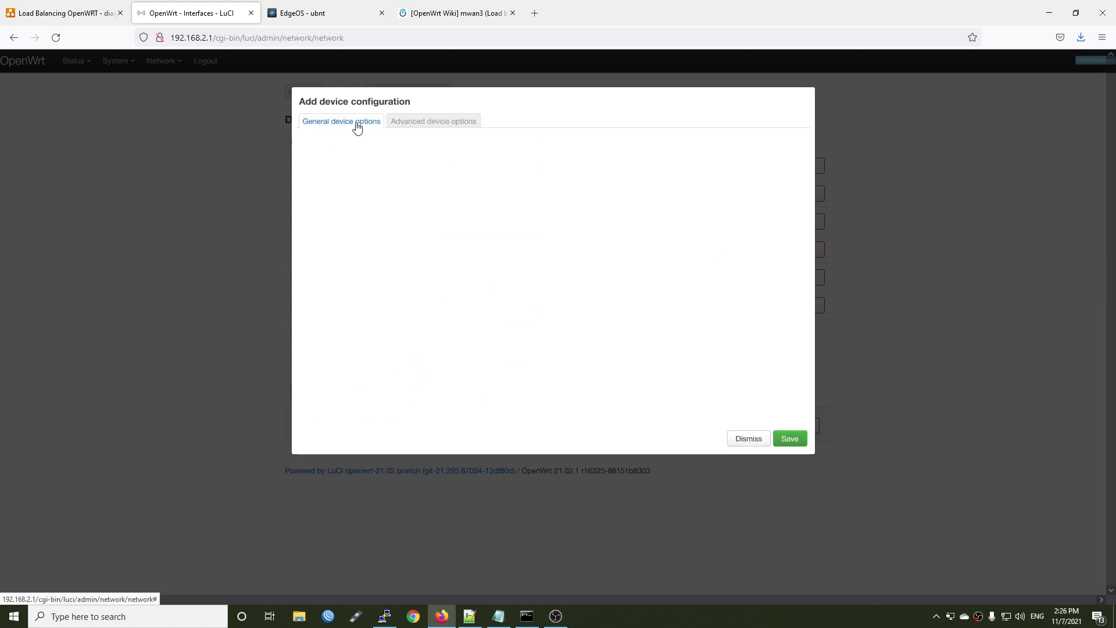
pyautogui.click(784, 435)
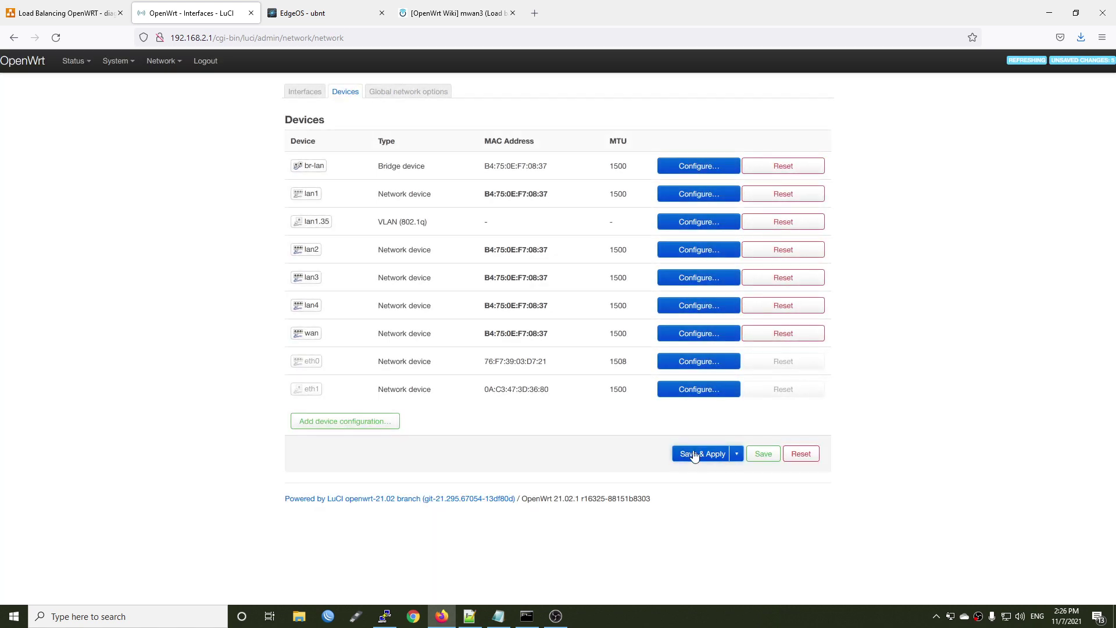
pyautogui.click(694, 454)
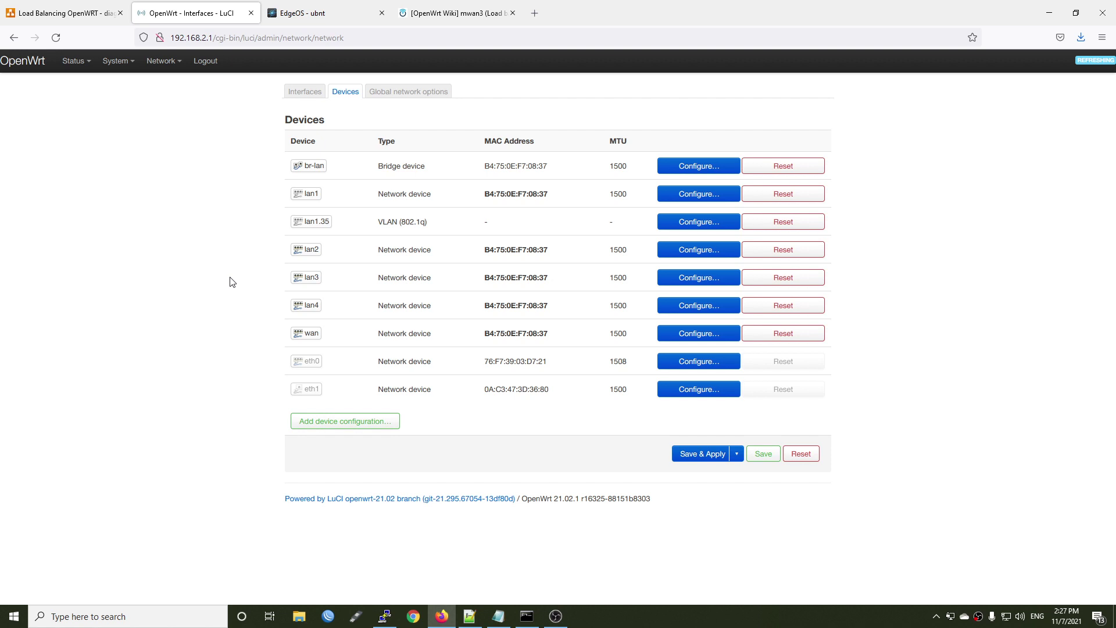
# Update the router's package lists from the software management page.
pyautogui.moveTo(116, 60)
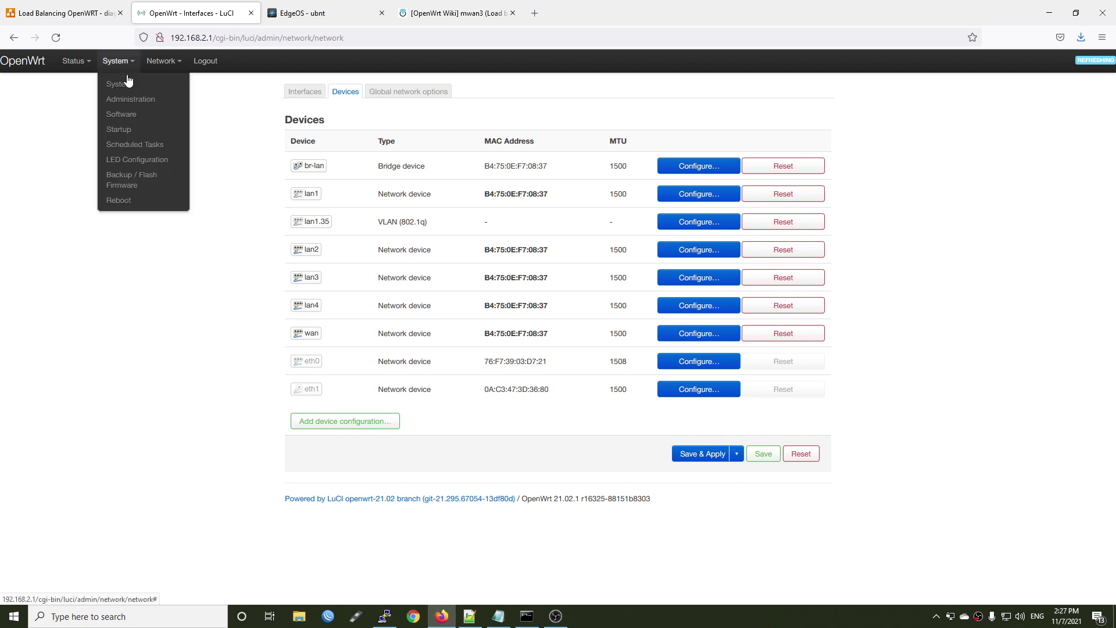
pyautogui.click(129, 115)
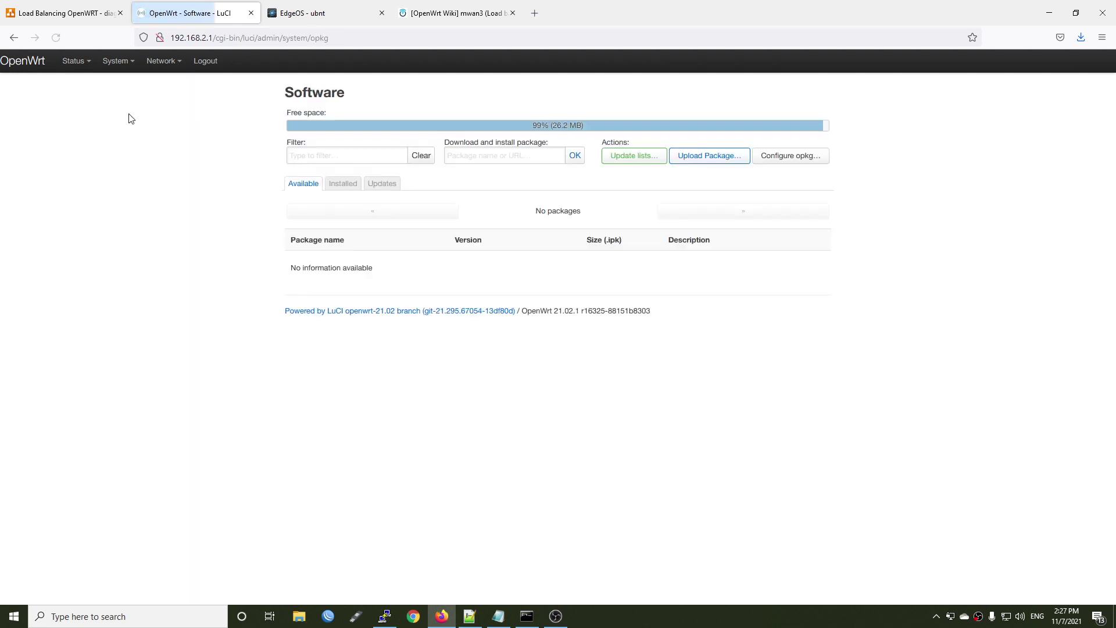
pyautogui.click(634, 156)
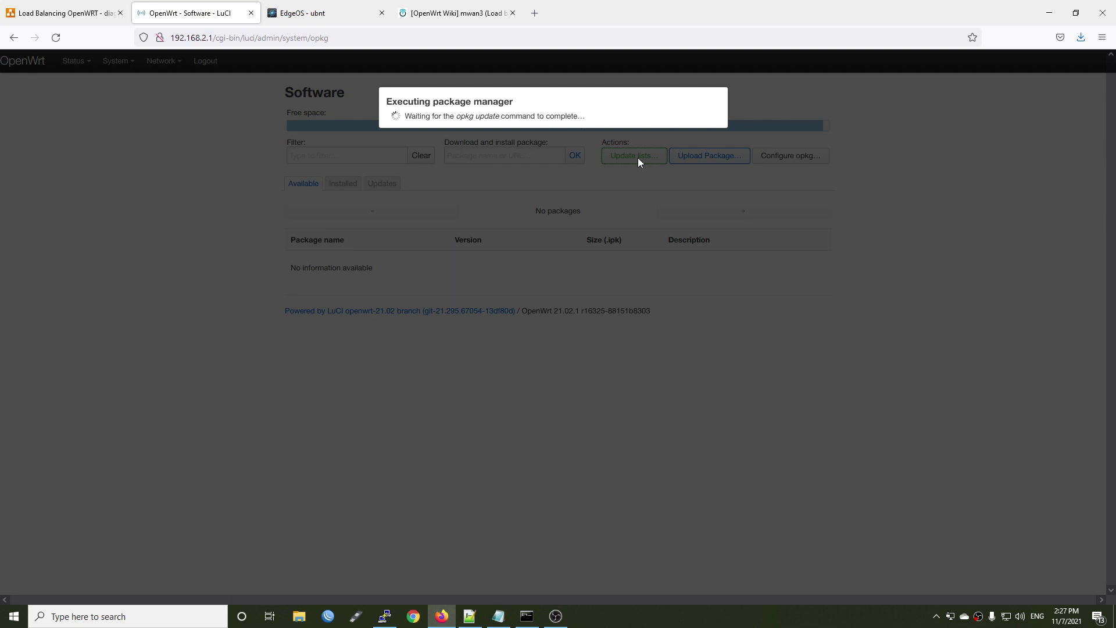
pyautogui.click(699, 428)
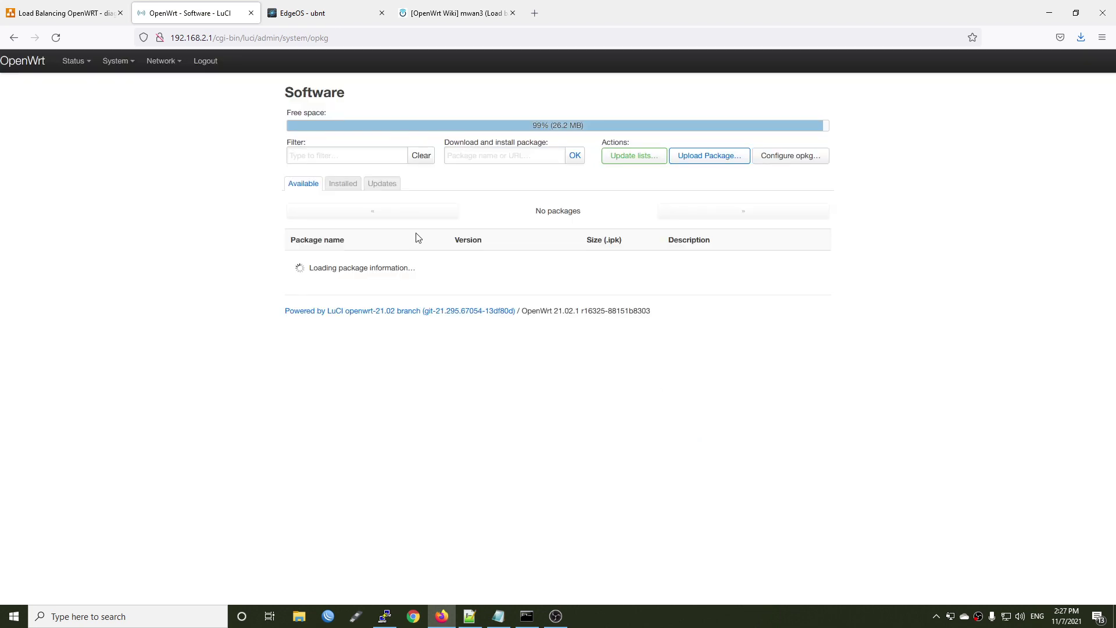
# Filter the available packages for mwan3 and install the mwan3 package.
pyautogui.click(365, 157)
pyautogui.write('mwan3')
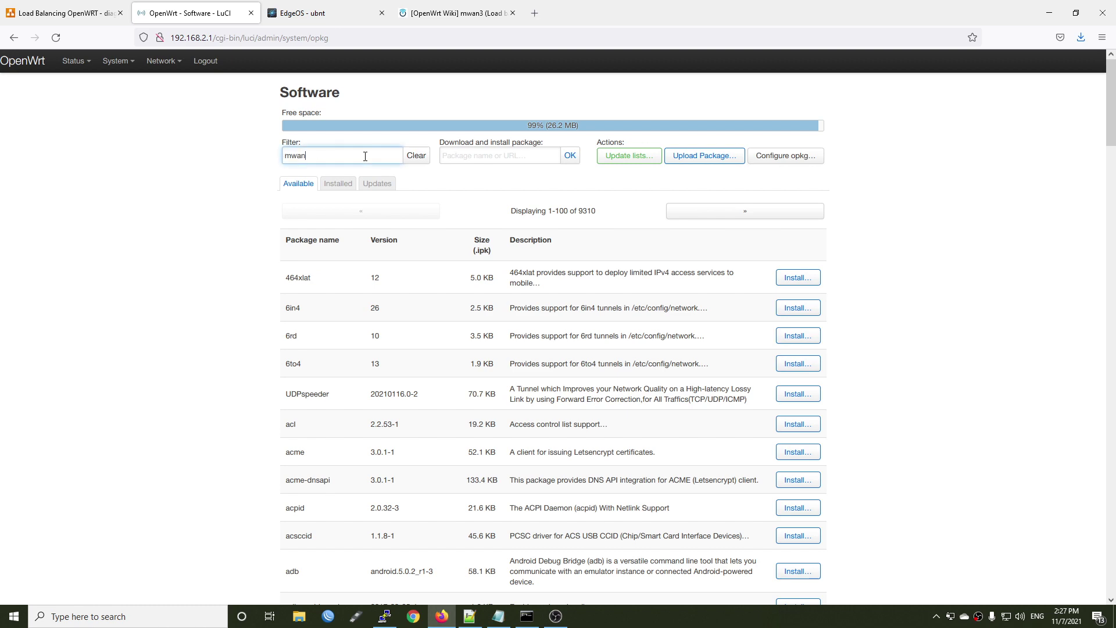
pyautogui.click(796, 278)
pyautogui.click(703, 538)
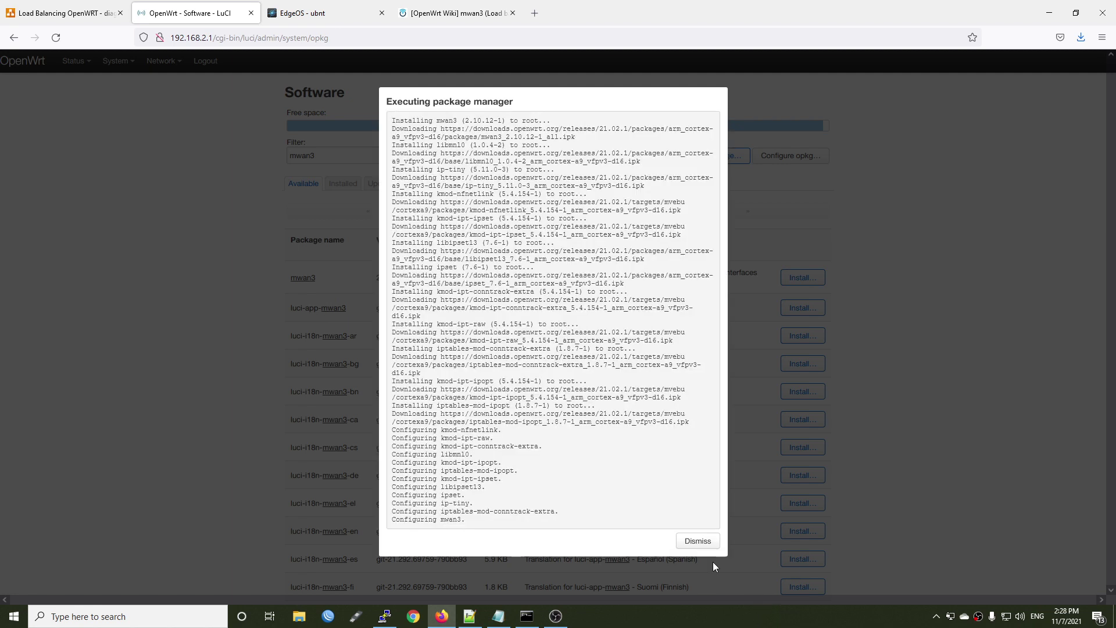
pyautogui.click(698, 546)
# Log in to the router again as root with the account password, without saving the login in the browser.
pyautogui.click(692, 139)
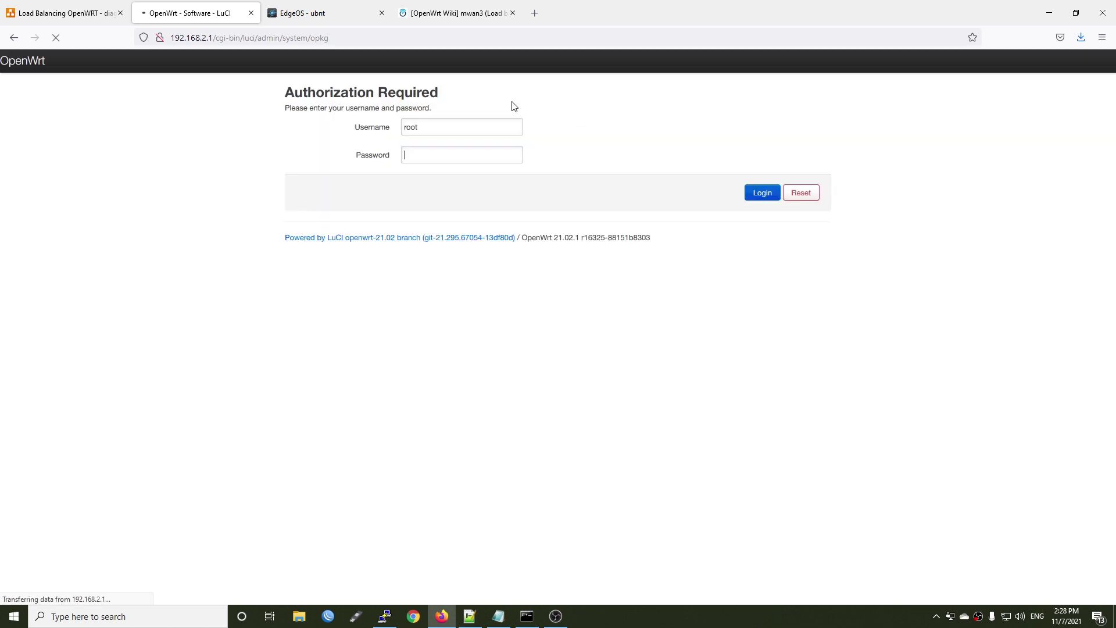
pyautogui.write('********')
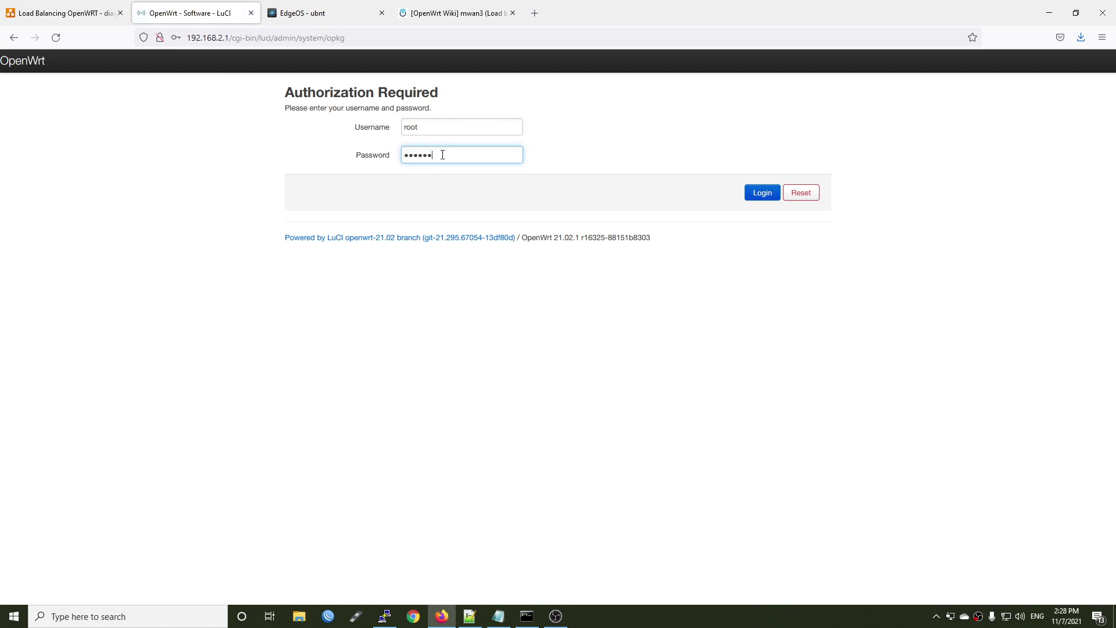
pyautogui.press('Return')
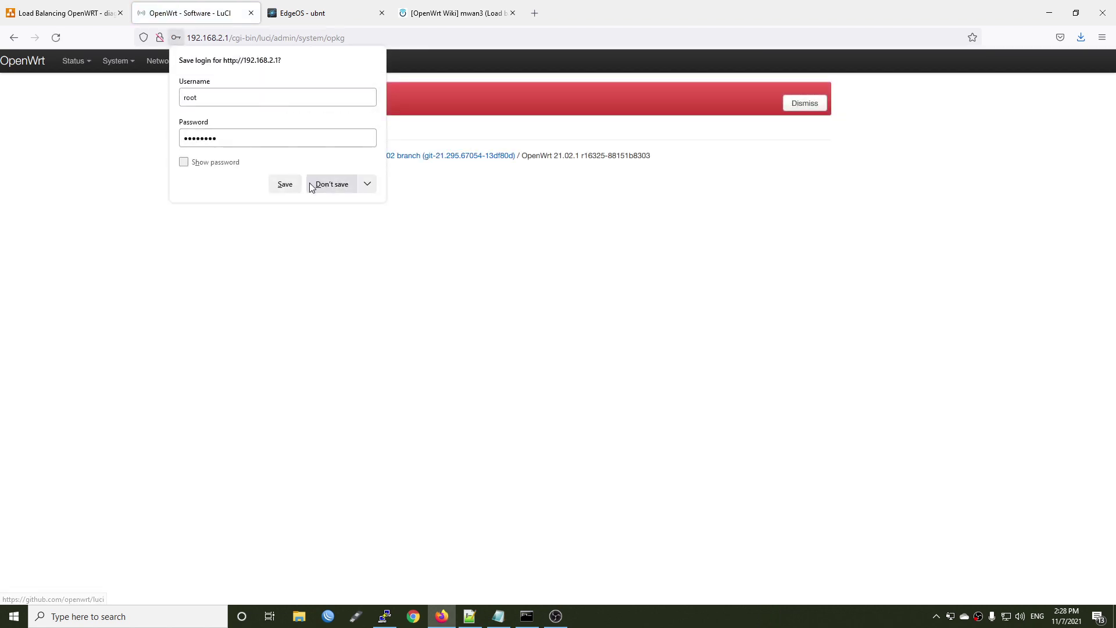
pyautogui.click(331, 184)
# Filter the available software packages for mwan3 and install the luci-app-mwan3 package.
pyautogui.moveTo(124, 71)
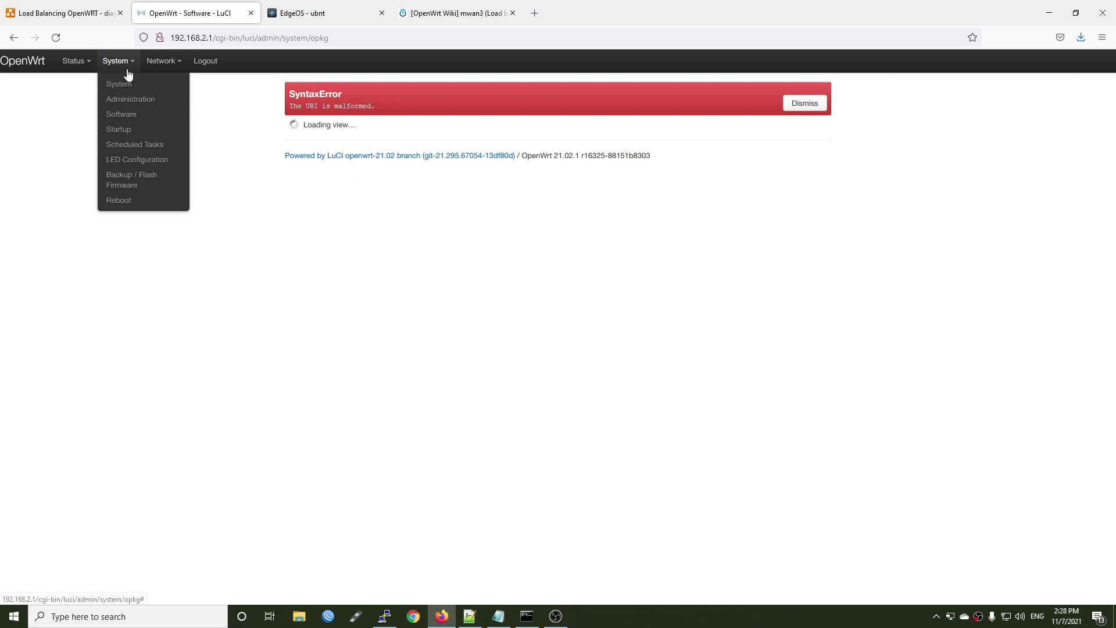
pyautogui.click(135, 111)
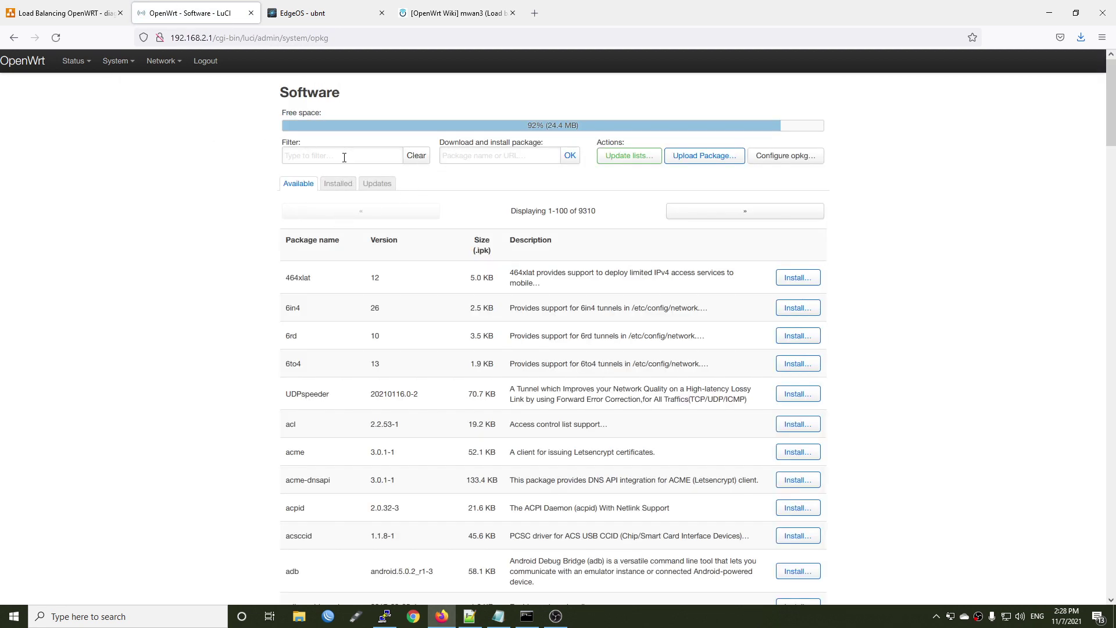
pyautogui.click(344, 156)
pyautogui.write('mwan3')
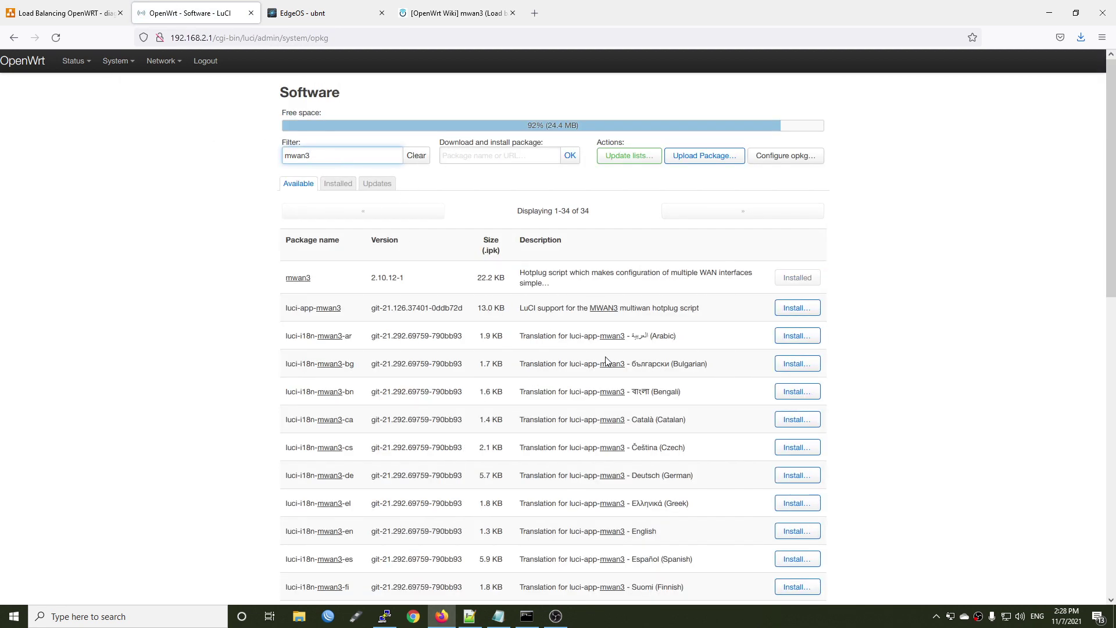
pyautogui.click(790, 312)
pyautogui.scroll(-10, 705, 430)
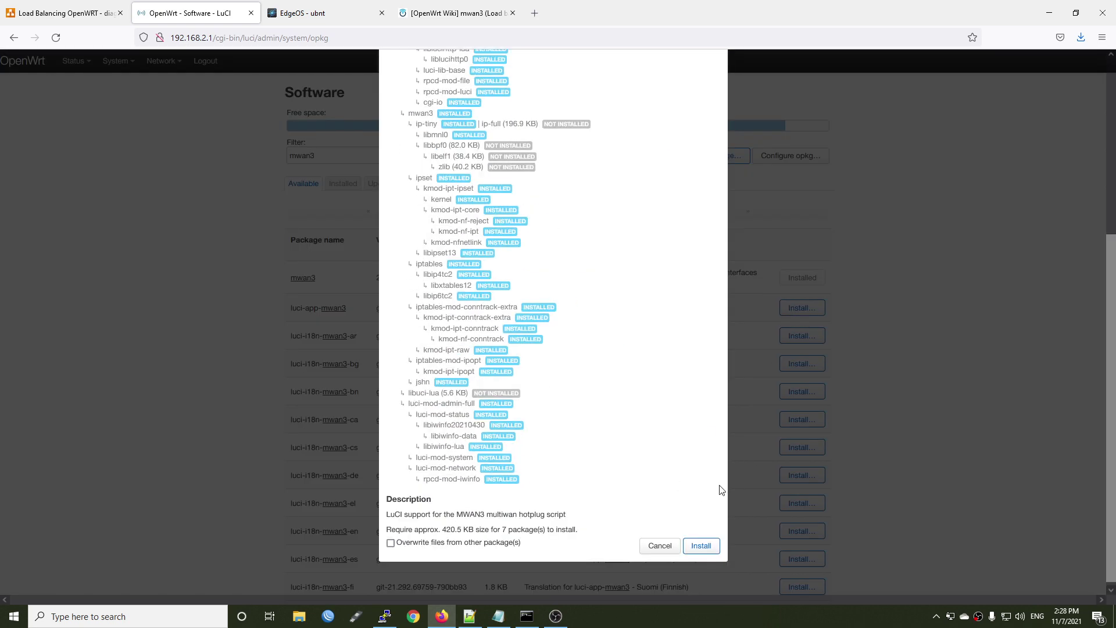
pyautogui.click(694, 548)
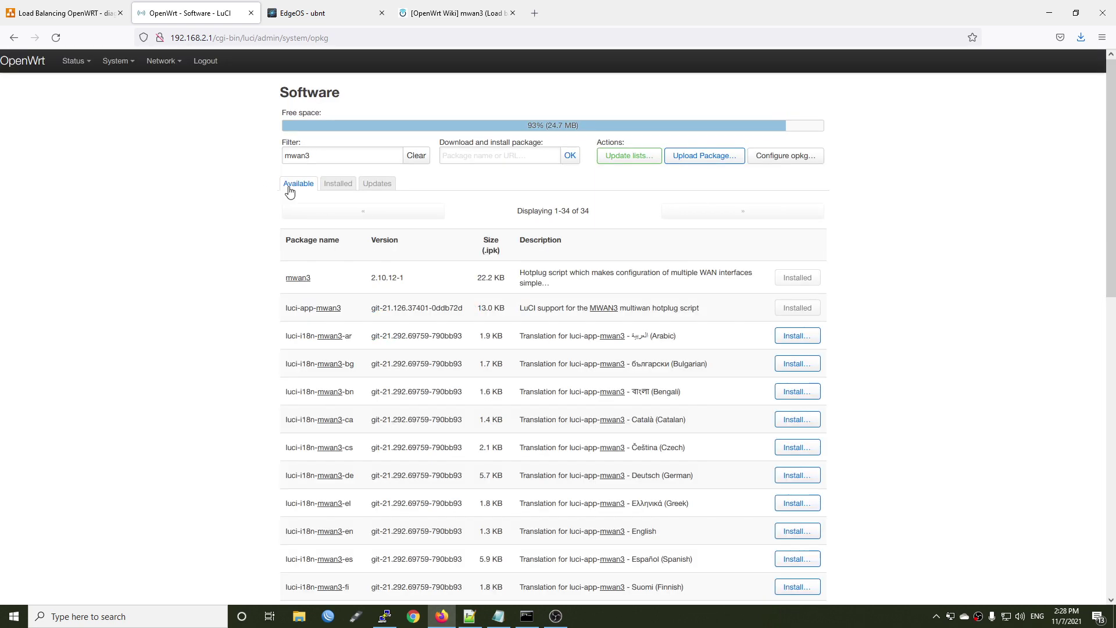
# Filter the available packages for bmon and install the bmon bandwidth monitor package.
pyautogui.moveTo(349, 154); pyautogui.dragTo(179, 159)
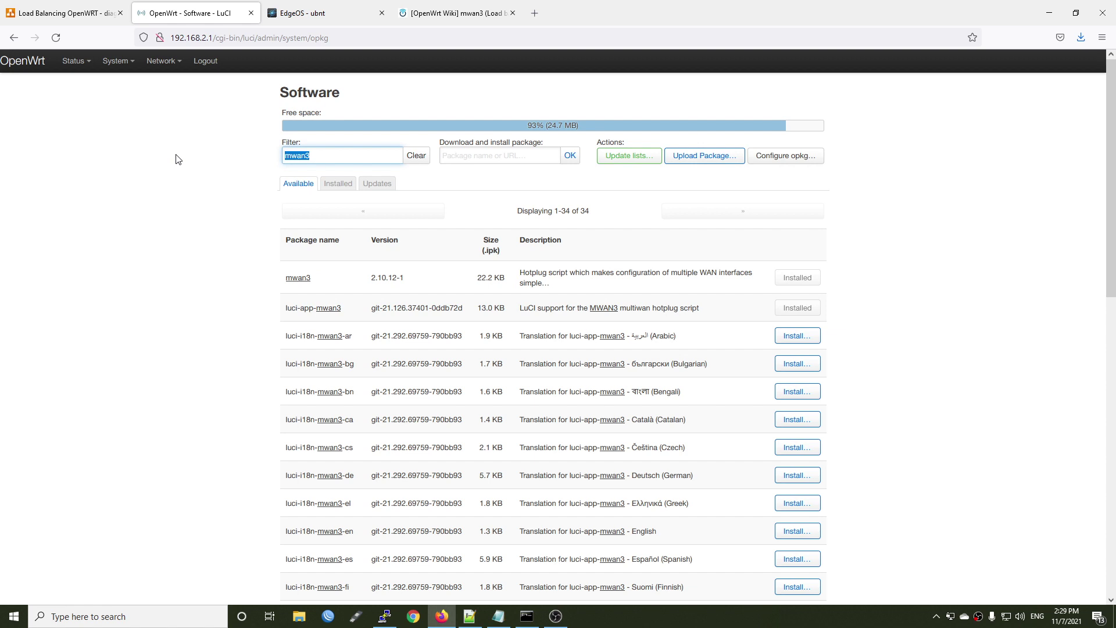
pyautogui.write('bmon')
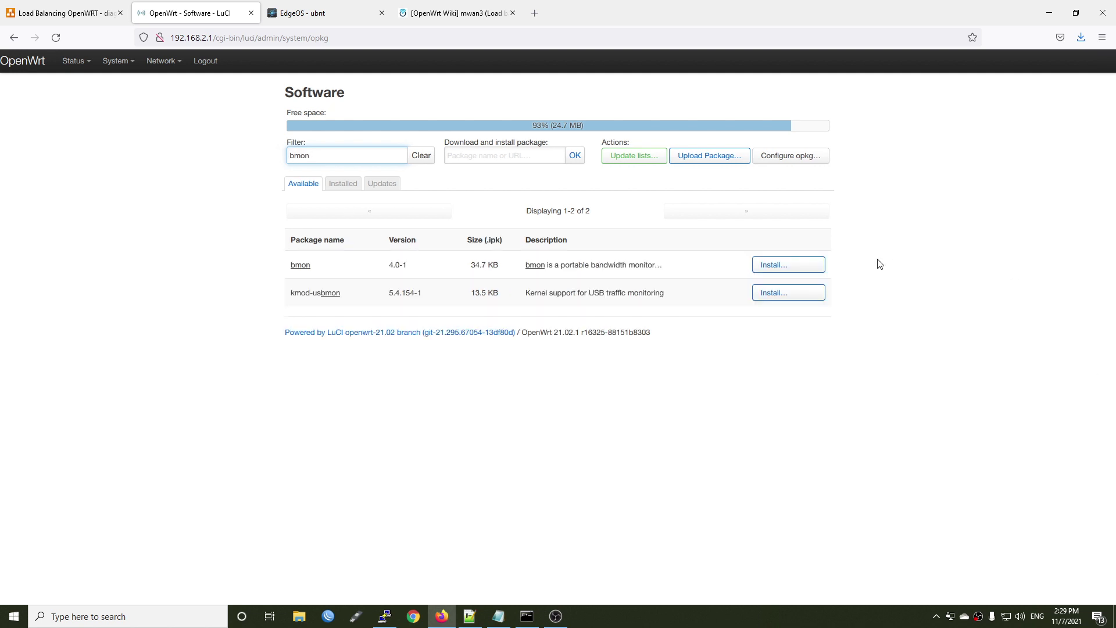
pyautogui.click(778, 267)
pyautogui.click(702, 291)
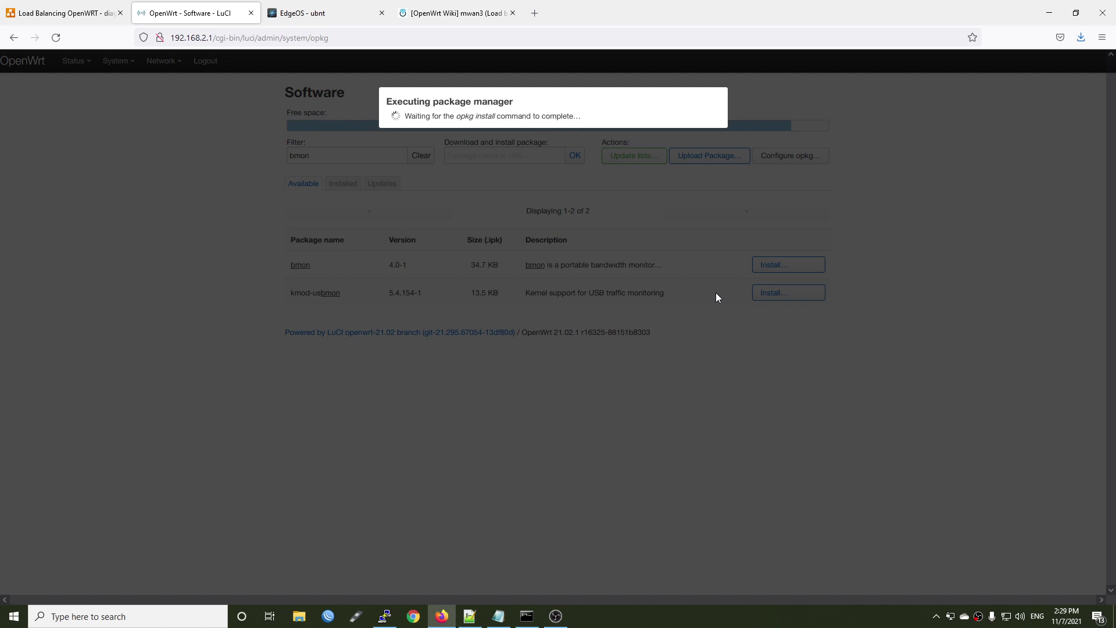
# Check the lan1.35 VLAN in the network device list, and start a new network interface named wanb.
pyautogui.moveTo(168, 65)
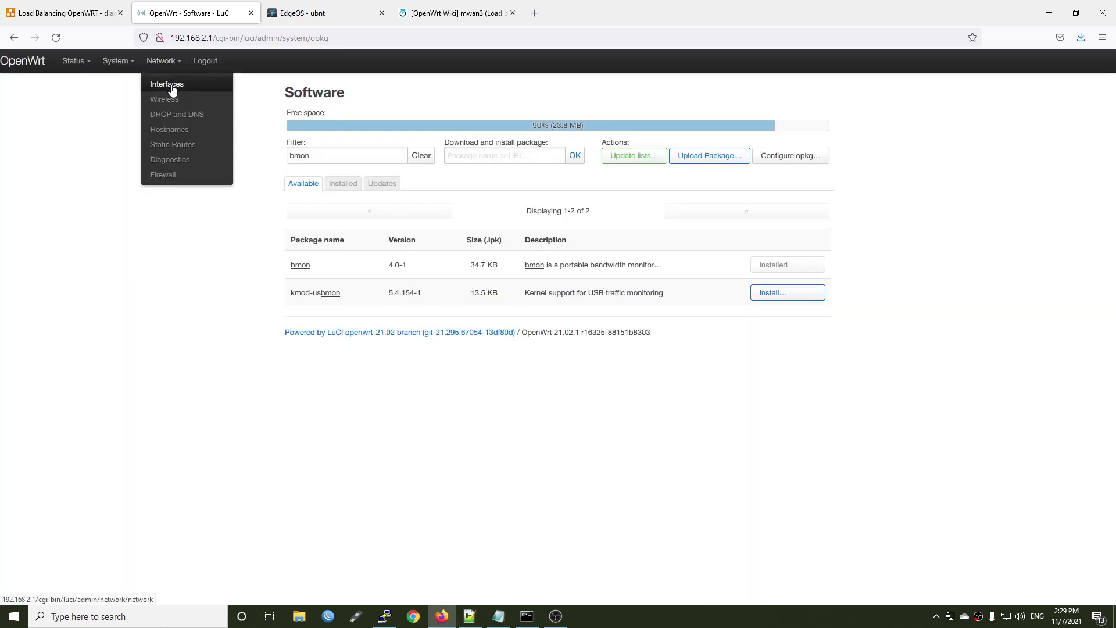
pyautogui.click(171, 85)
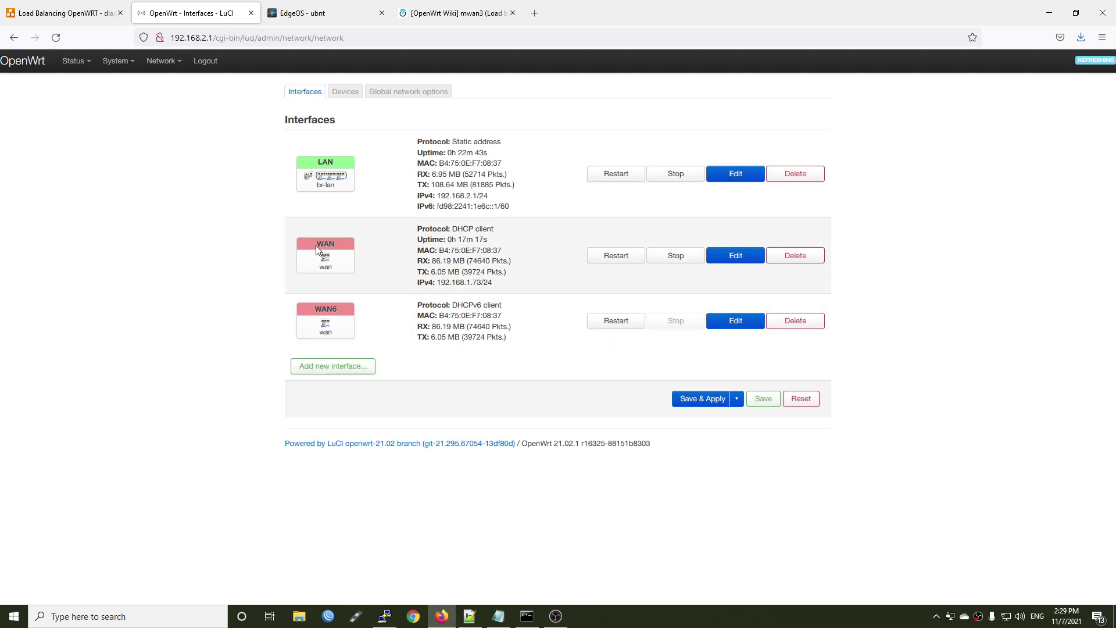
pyautogui.moveTo(315, 241)
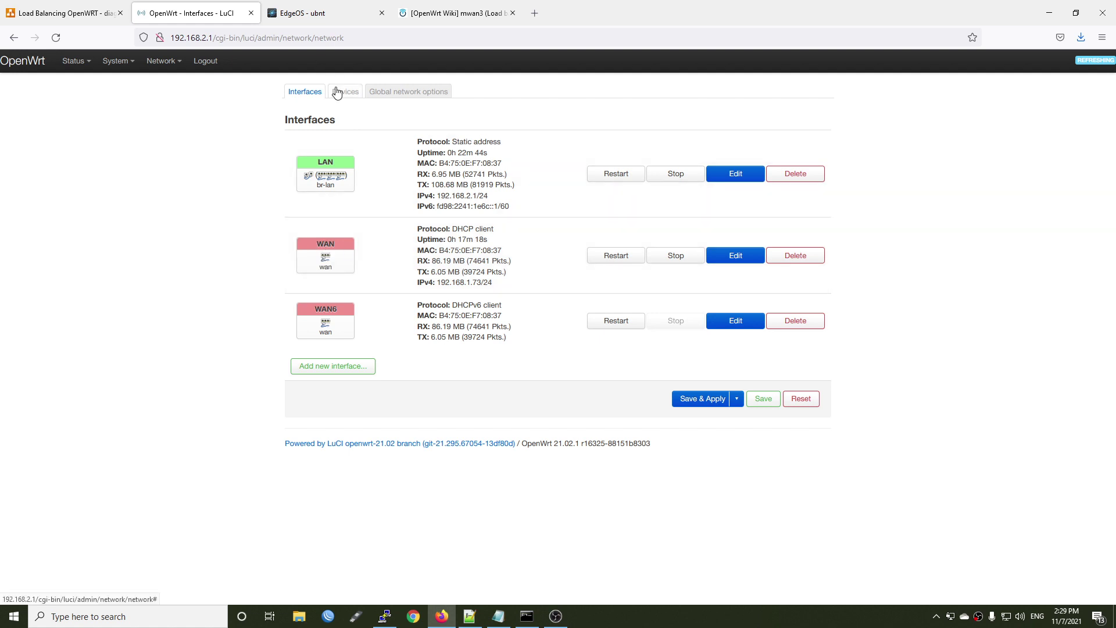
pyautogui.click(336, 94)
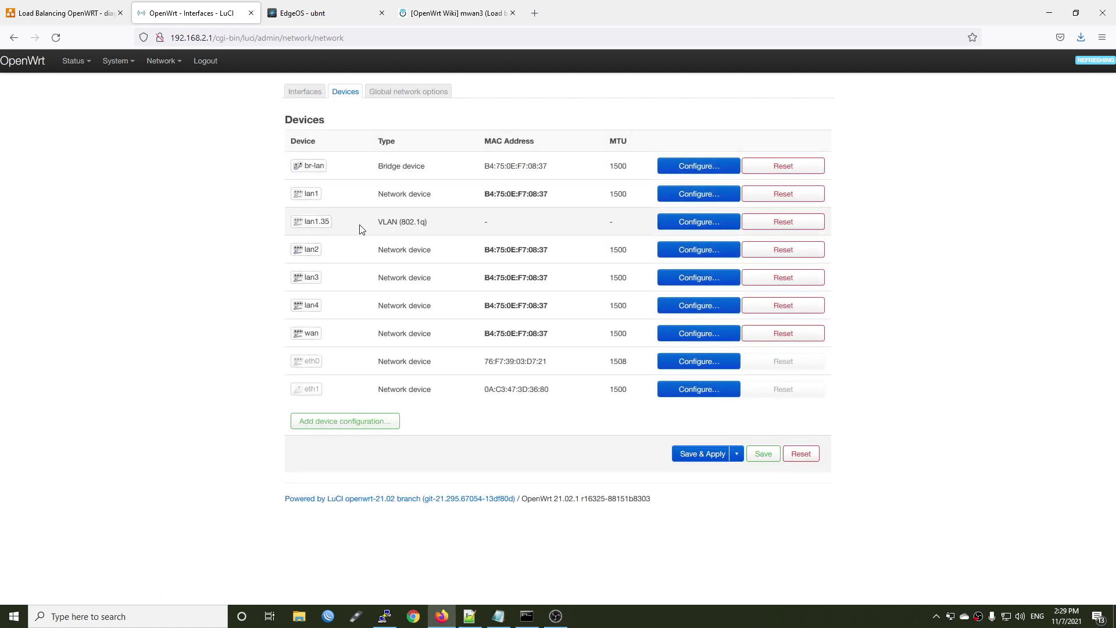
pyautogui.click(308, 93)
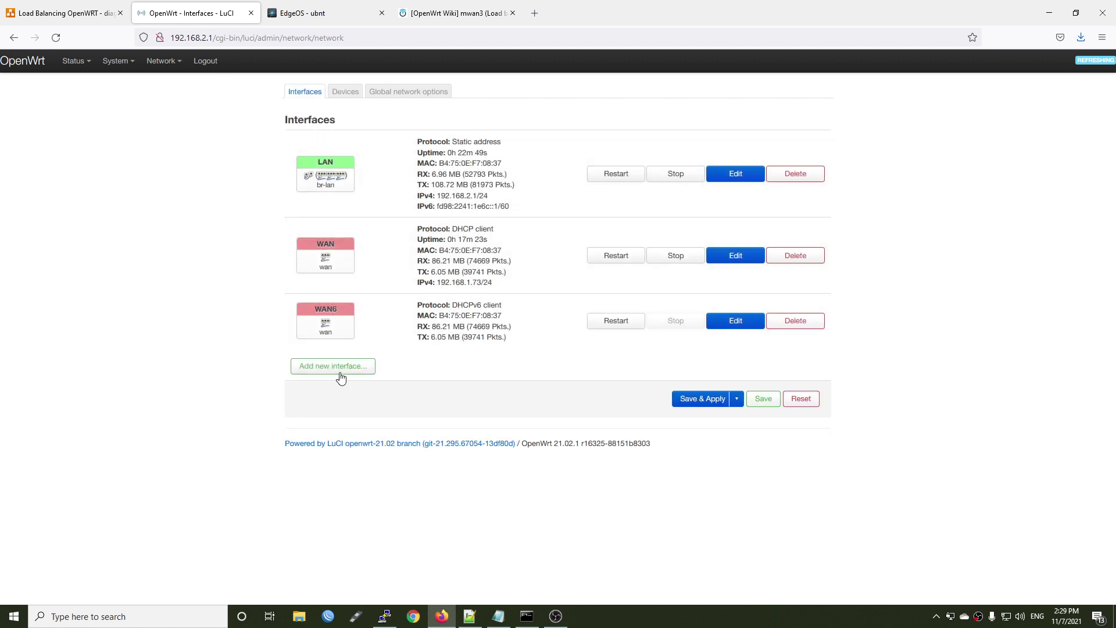
pyautogui.click(349, 375)
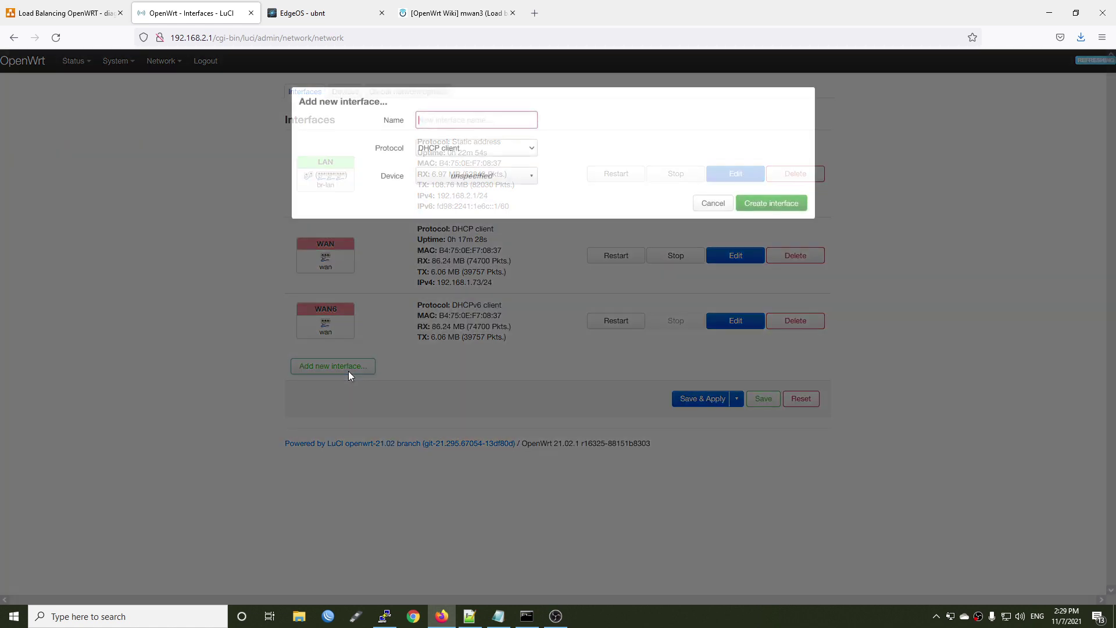
pyautogui.click(474, 120)
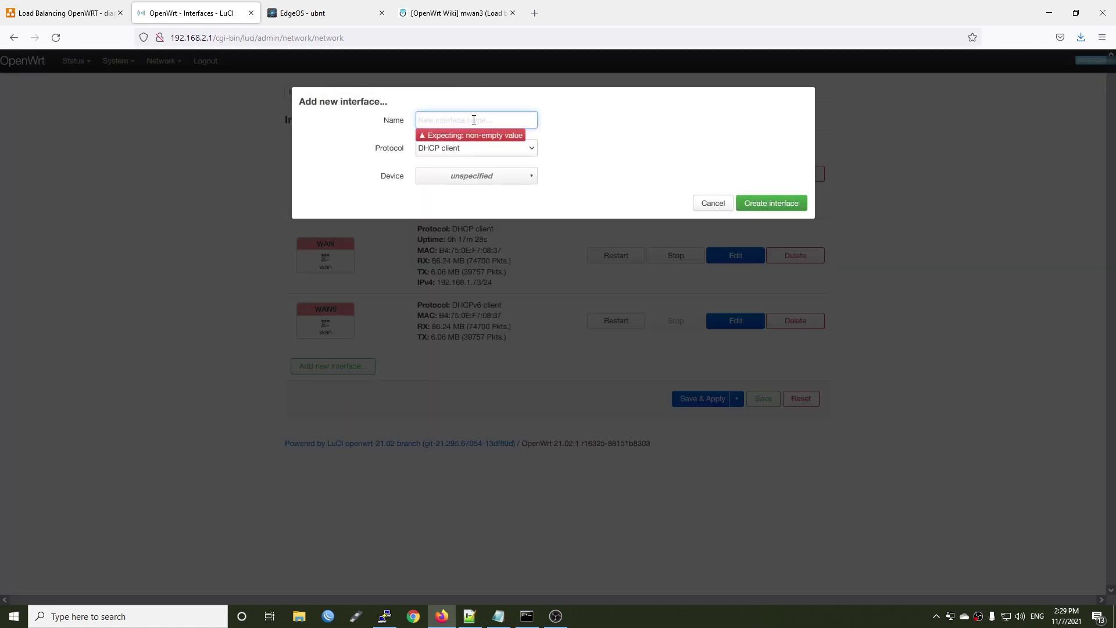
pyautogui.write('wanb')
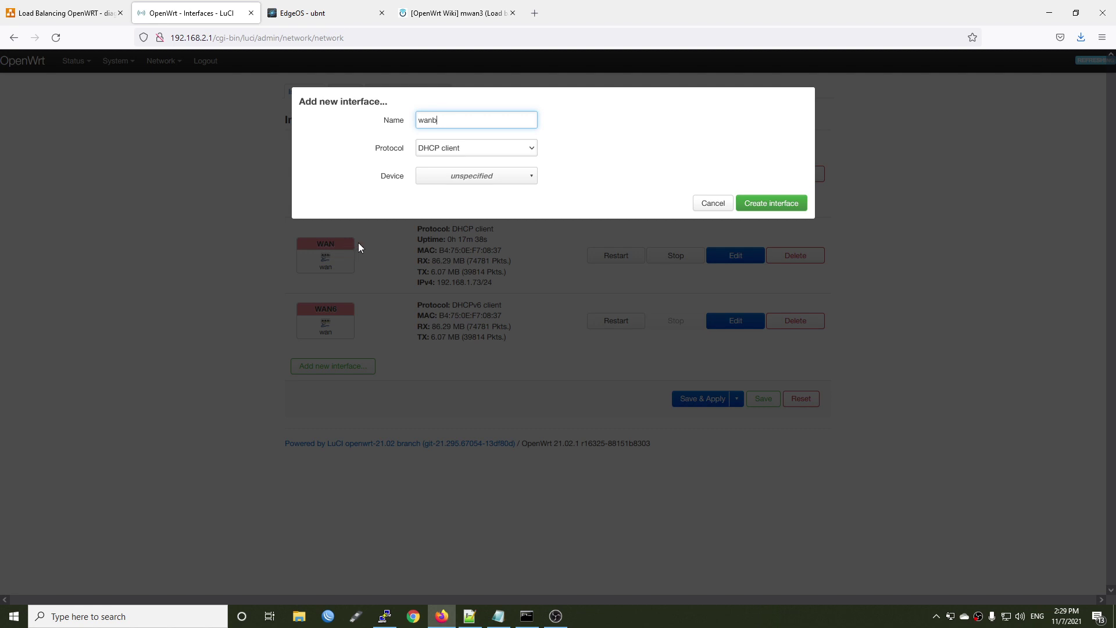
# Set the new interface's protocol to PPPoE and its device to lan1.35, and create the interface.
pyautogui.moveTo(455, 121); pyautogui.dragTo(413, 120)
pyautogui.click(471, 154)
pyautogui.click(454, 224)
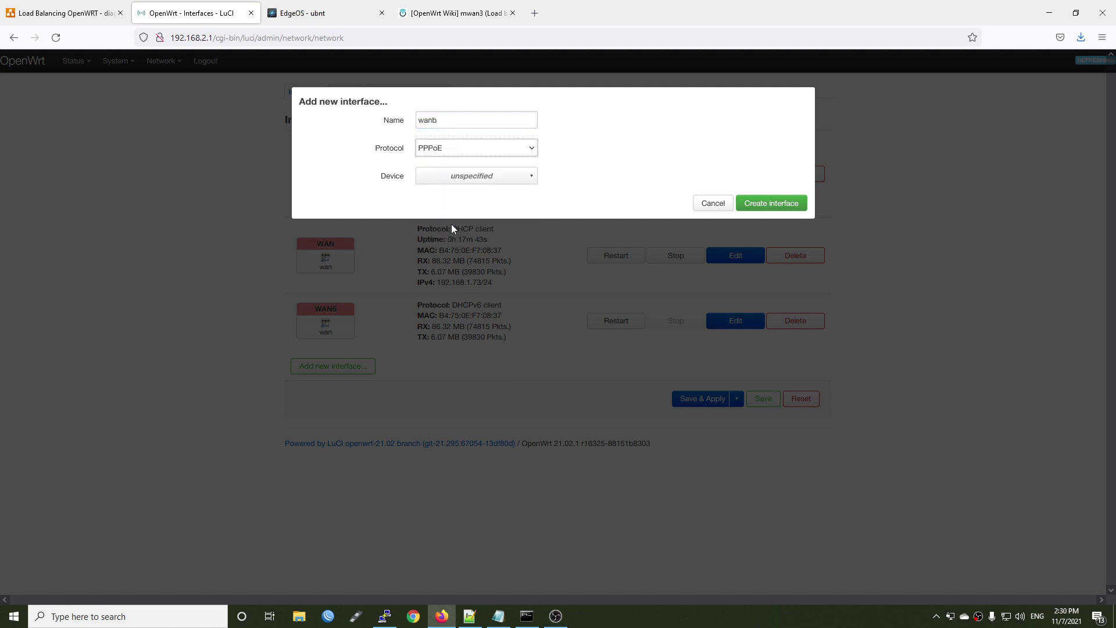
pyautogui.click(508, 175)
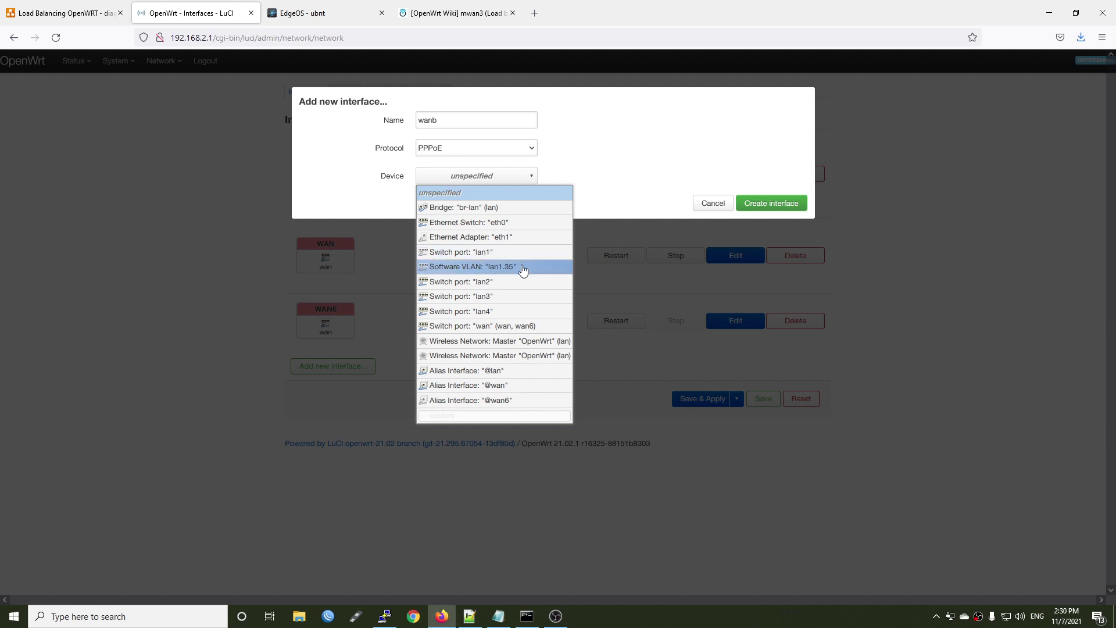
pyautogui.click(523, 269)
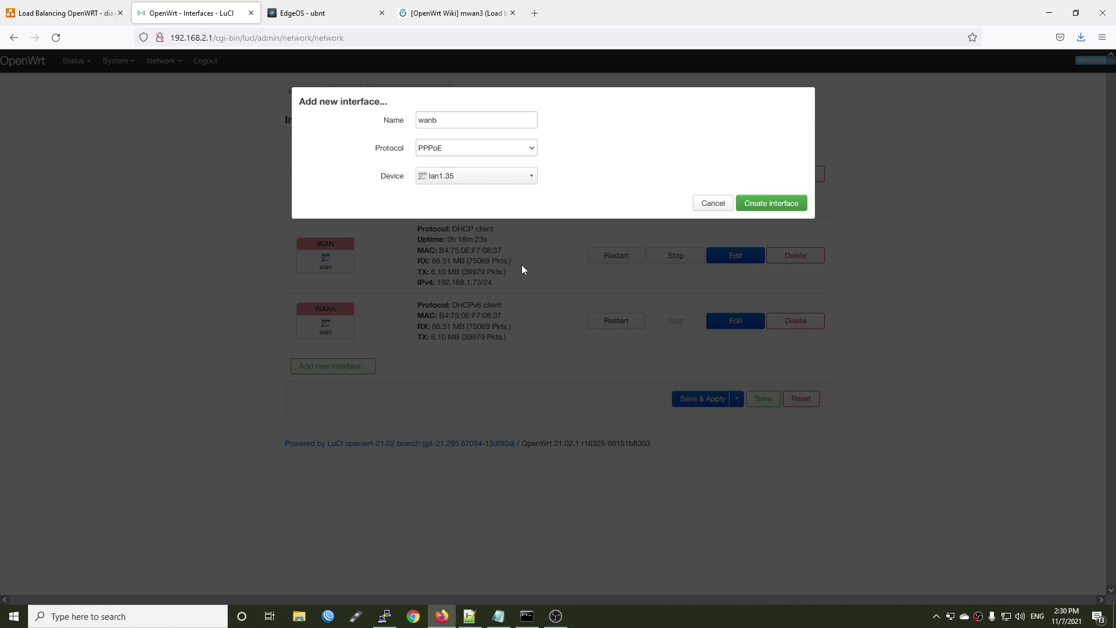
pyautogui.click(762, 205)
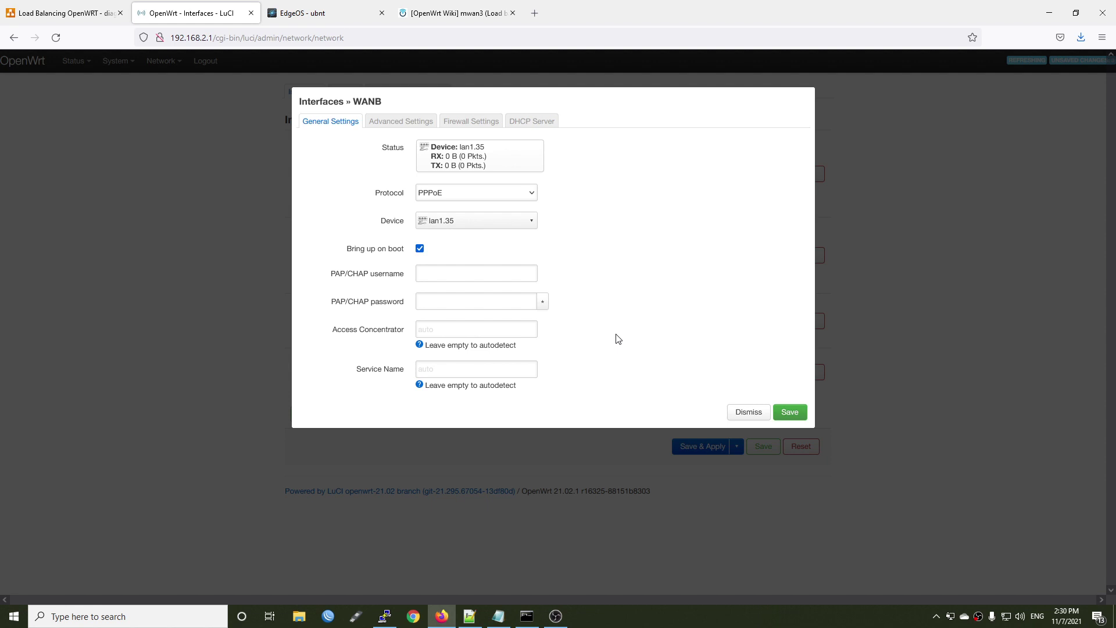
# Assign the WANB interface to the wan firewall zone.
pyautogui.click(471, 121)
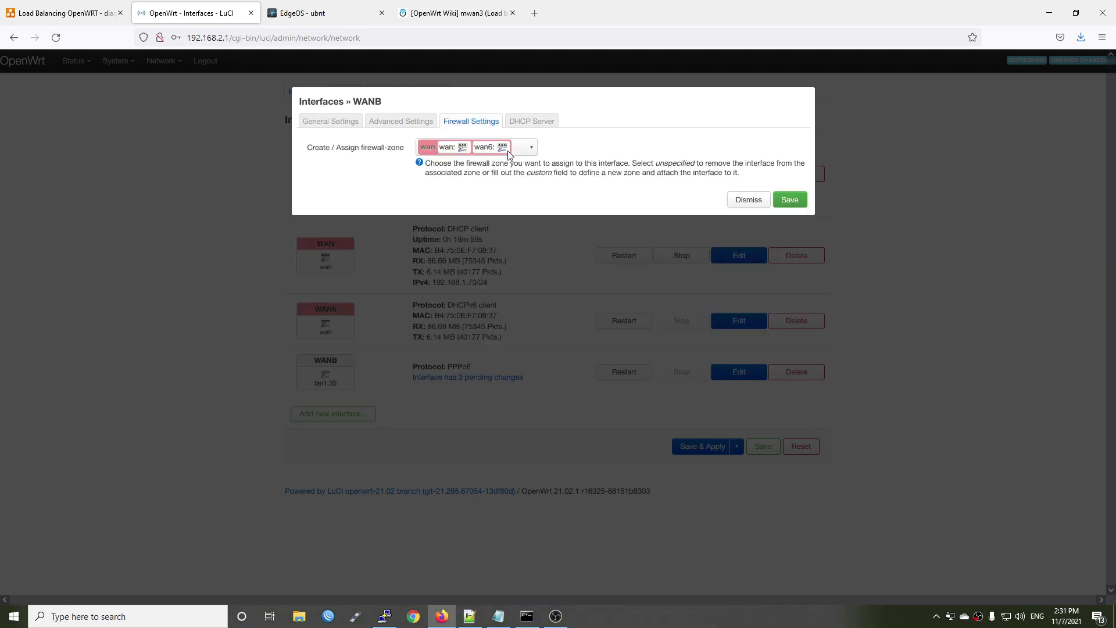
pyautogui.click(510, 153)
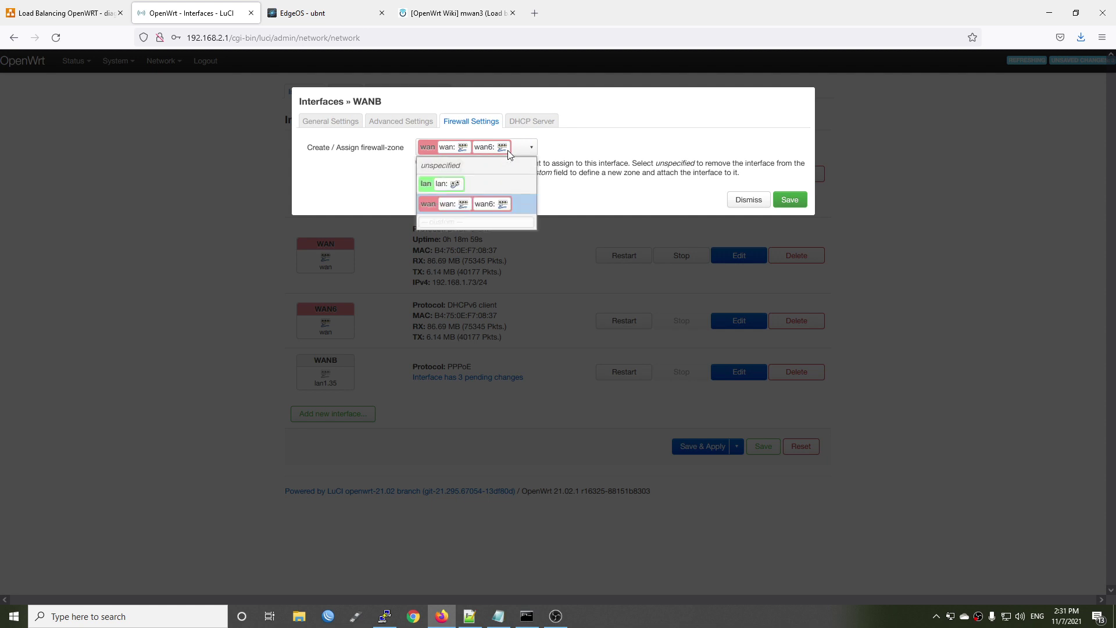
pyautogui.click(487, 204)
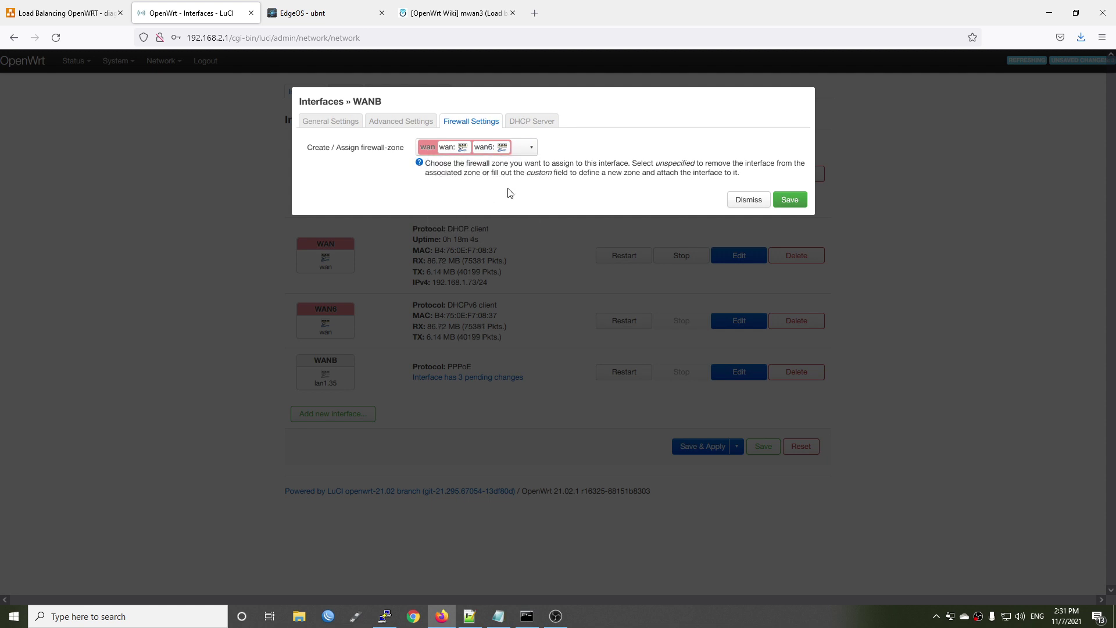
# Save the WANB interface settings, apply the pending configuration and check the addresses of the WAN interfaces.
pyautogui.click(325, 122)
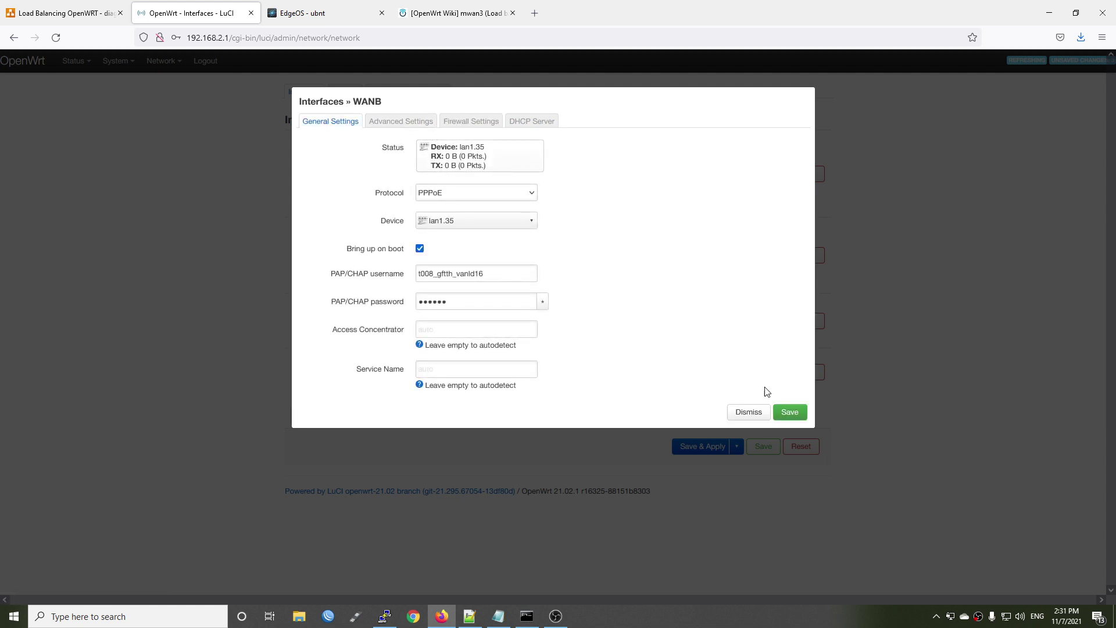
pyautogui.click(789, 413)
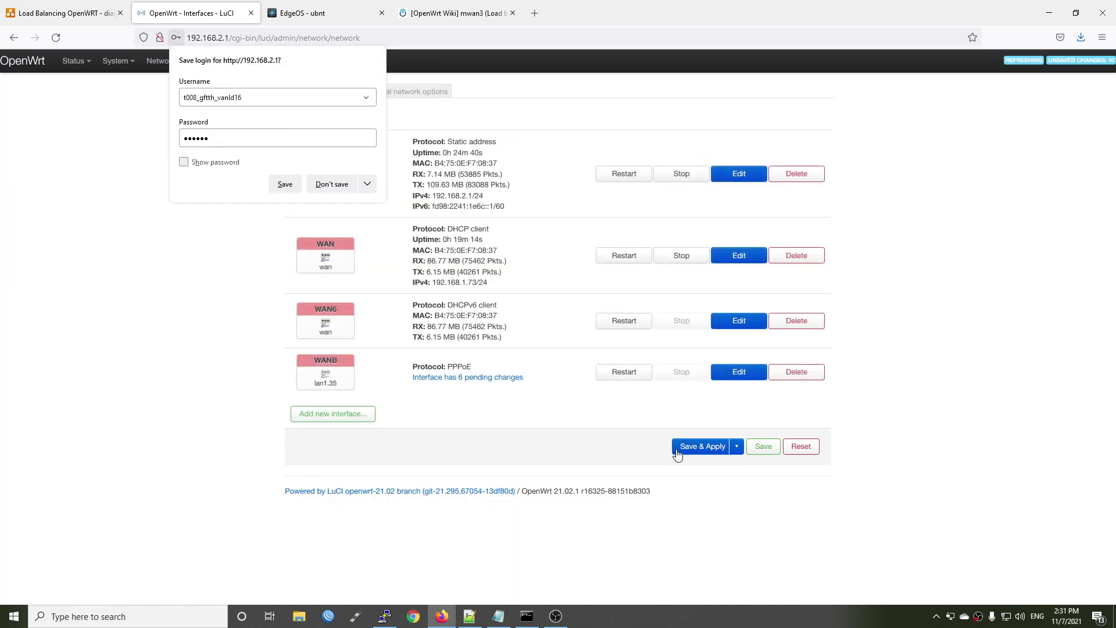
pyautogui.click(688, 446)
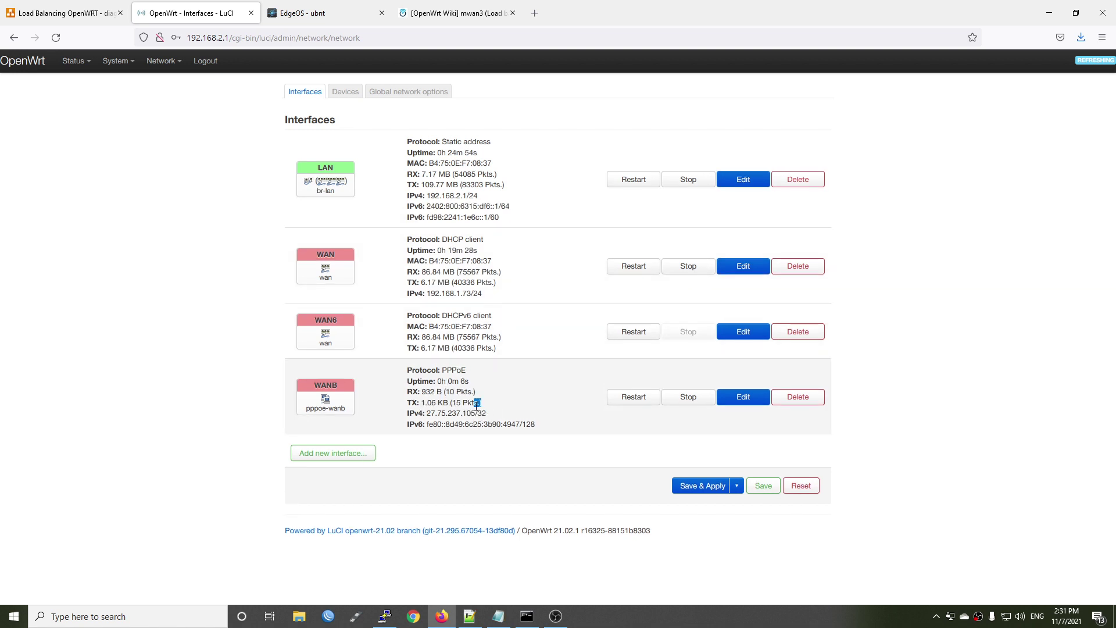
pyautogui.moveTo(496, 412); pyautogui.dragTo(426, 414)
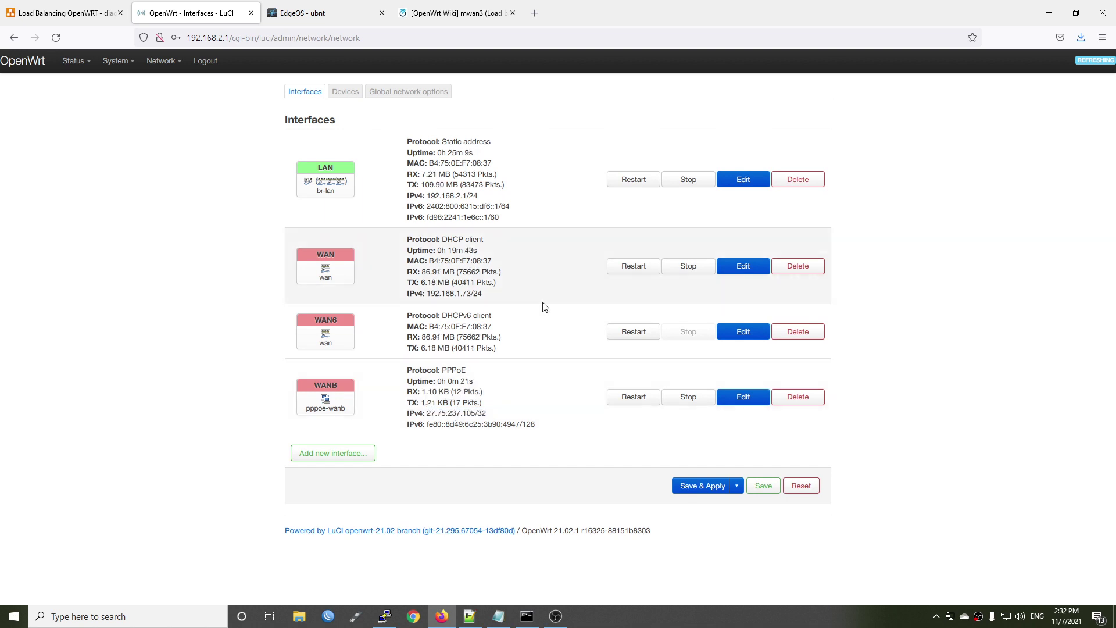
pyautogui.doubleClick(337, 256)
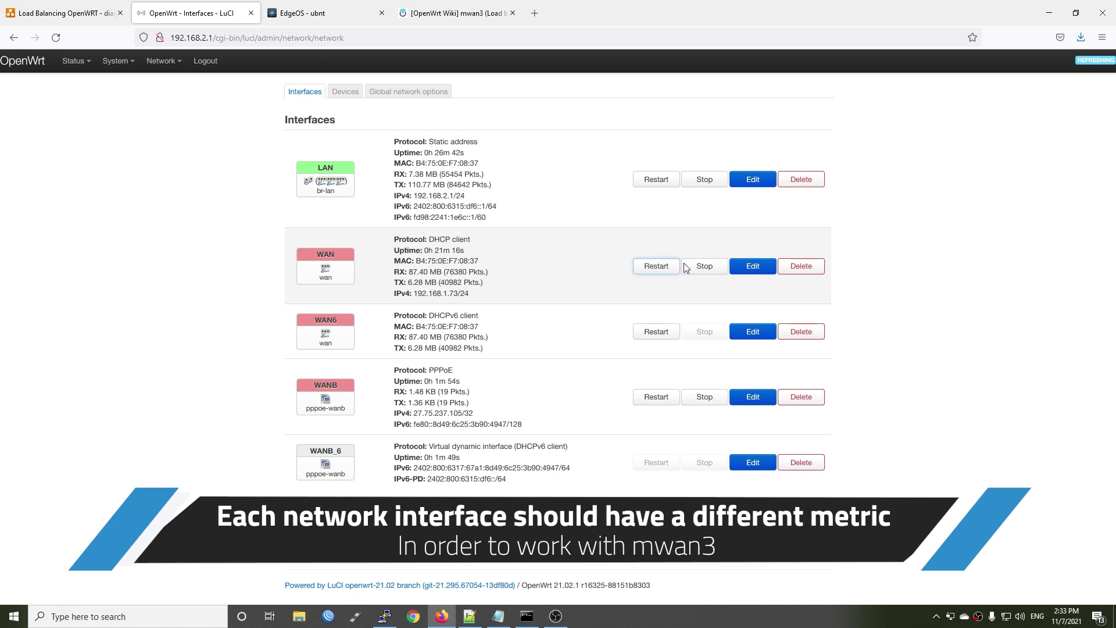
# Set the WAN interface's gateway metric to 1 in its advanced settings and save the interface.
pyautogui.click(756, 270)
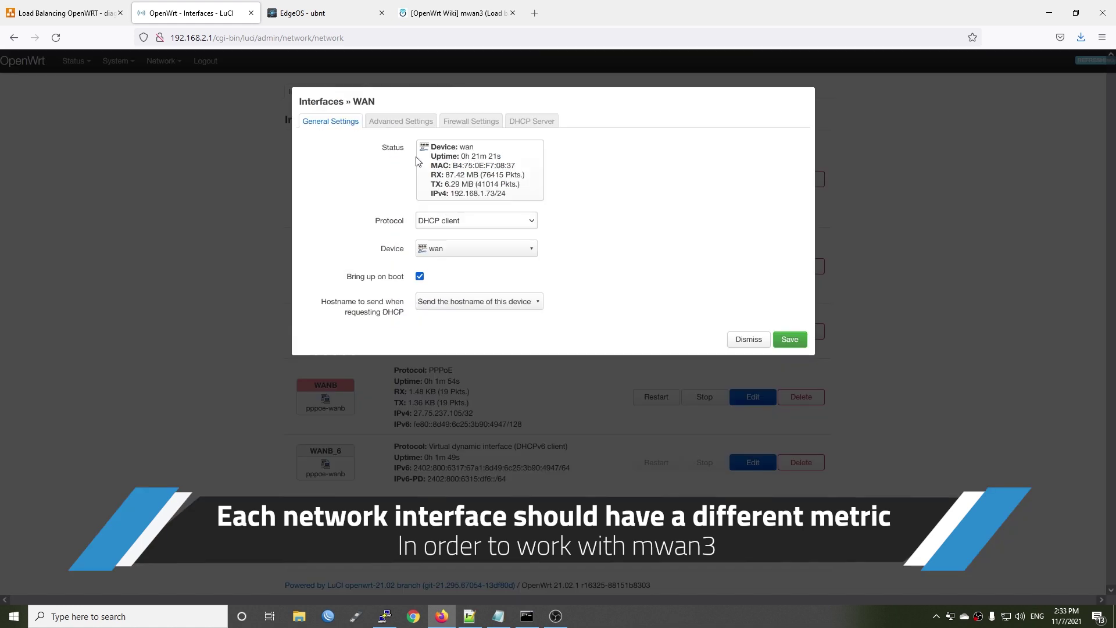
pyautogui.click(402, 121)
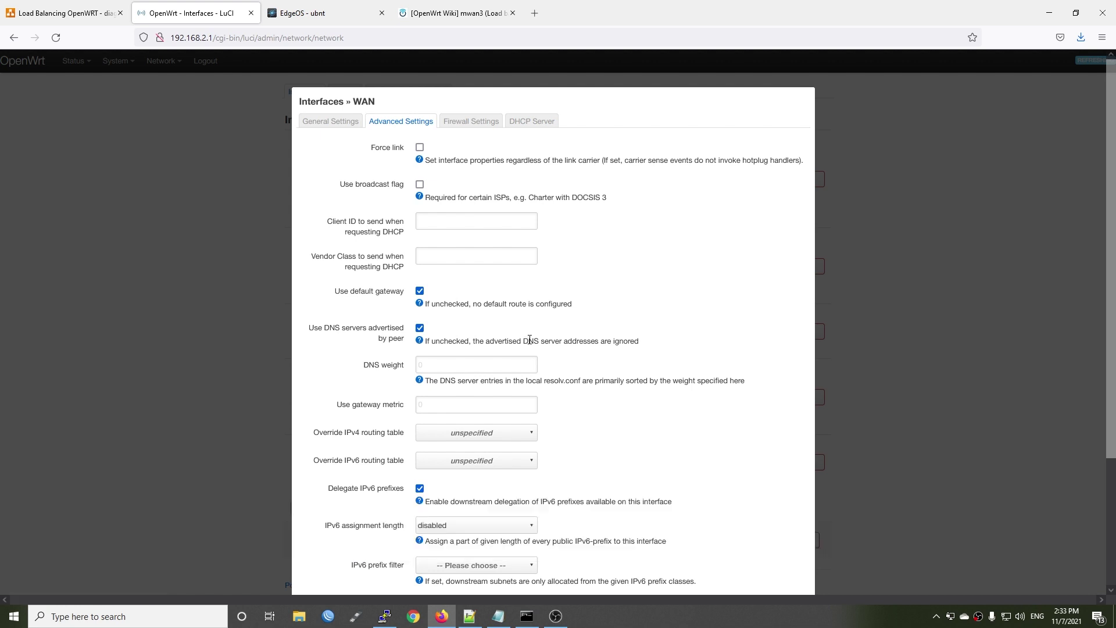
pyautogui.moveTo(333, 410); pyautogui.dragTo(398, 414)
pyautogui.click(611, 405)
pyautogui.click(489, 401)
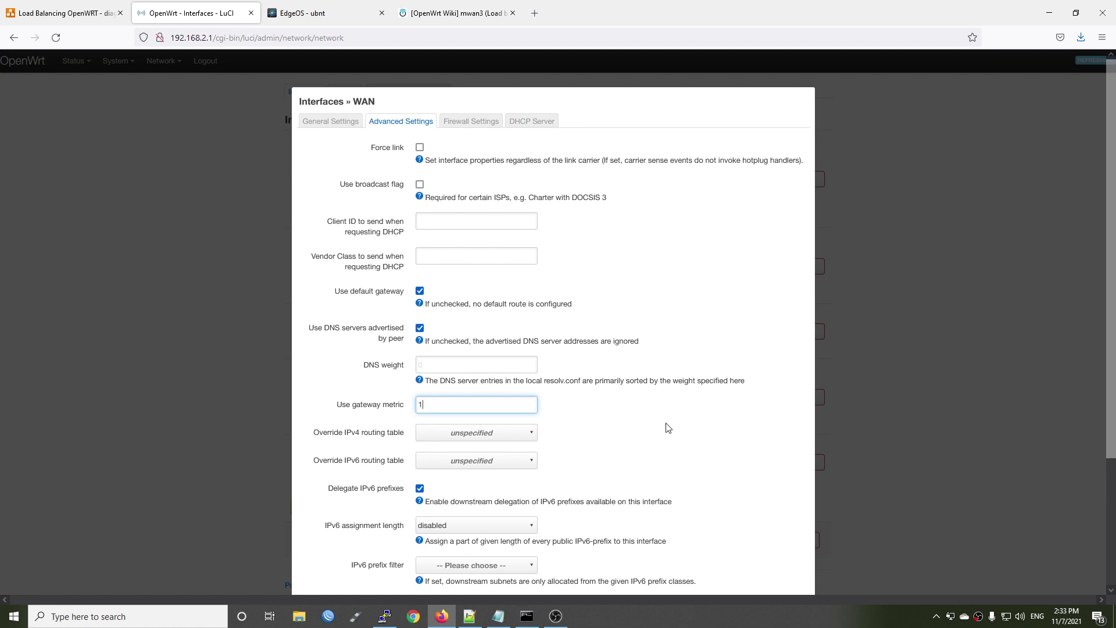
pyautogui.write('1')
pyautogui.scroll(-3, 669, 427)
pyautogui.click(775, 541)
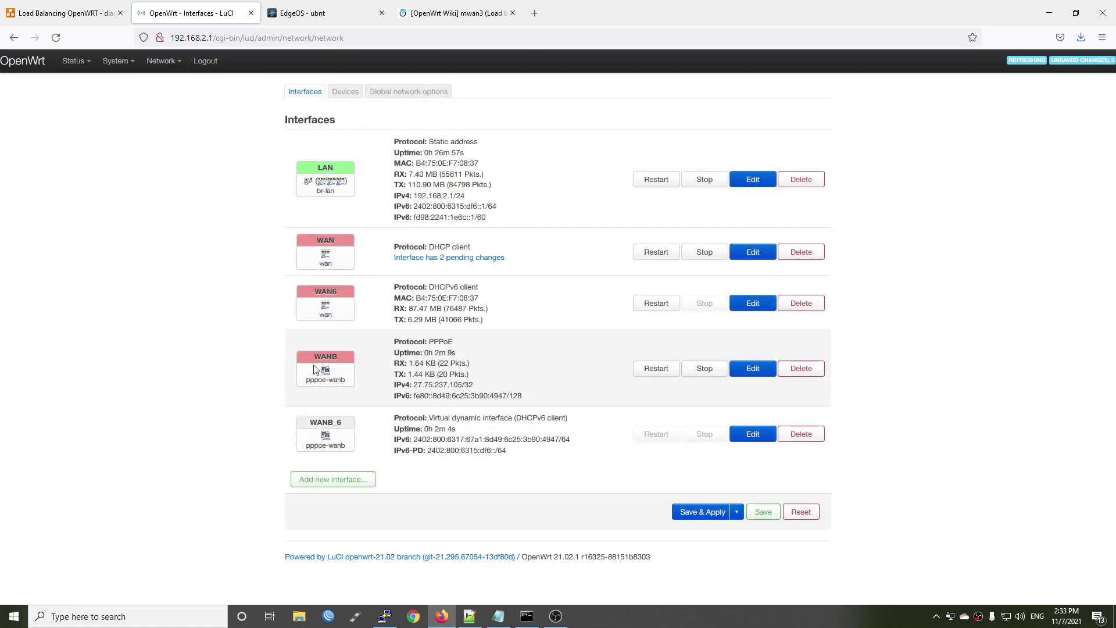
# Set the WANB interface's gateway metric to 2 in its advanced settings, save it and apply the pending network changes.
pyautogui.click(753, 372)
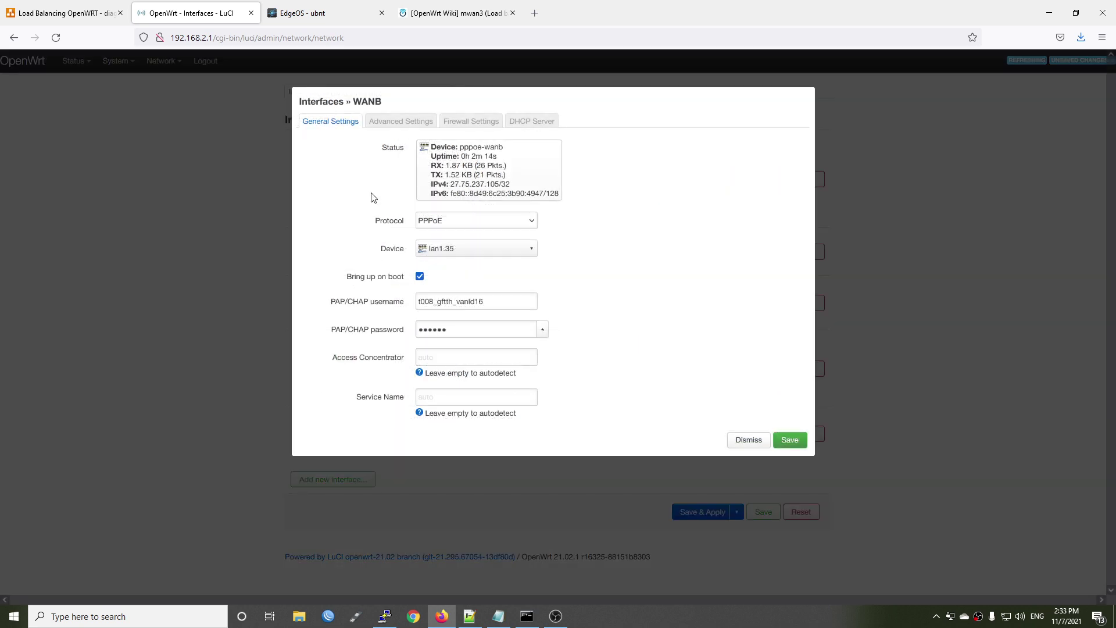
pyautogui.click(395, 119)
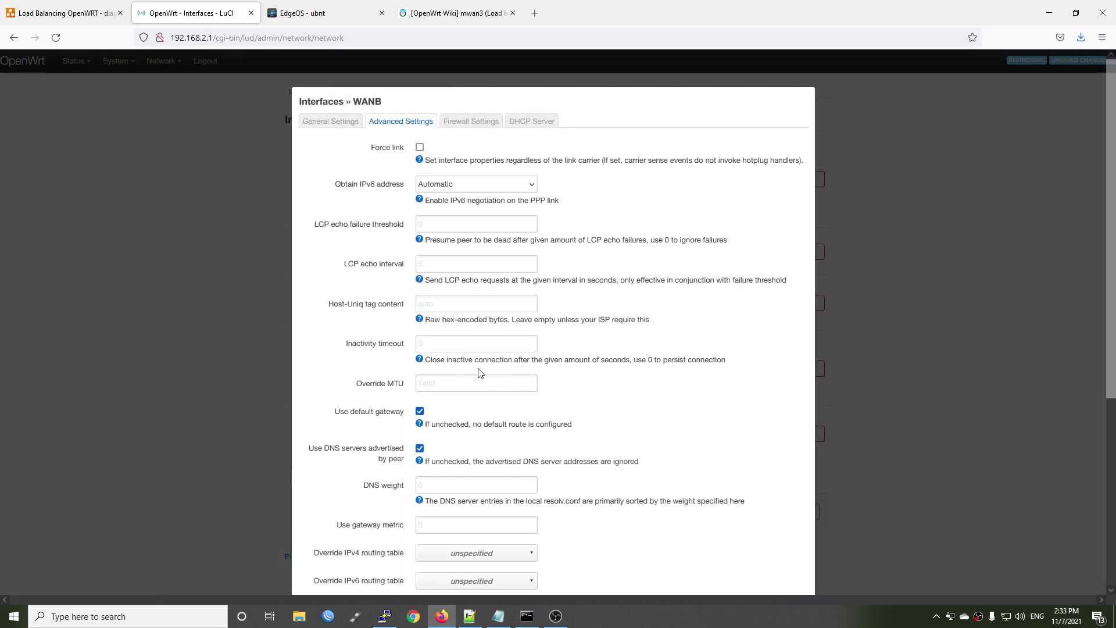
pyautogui.click(471, 347)
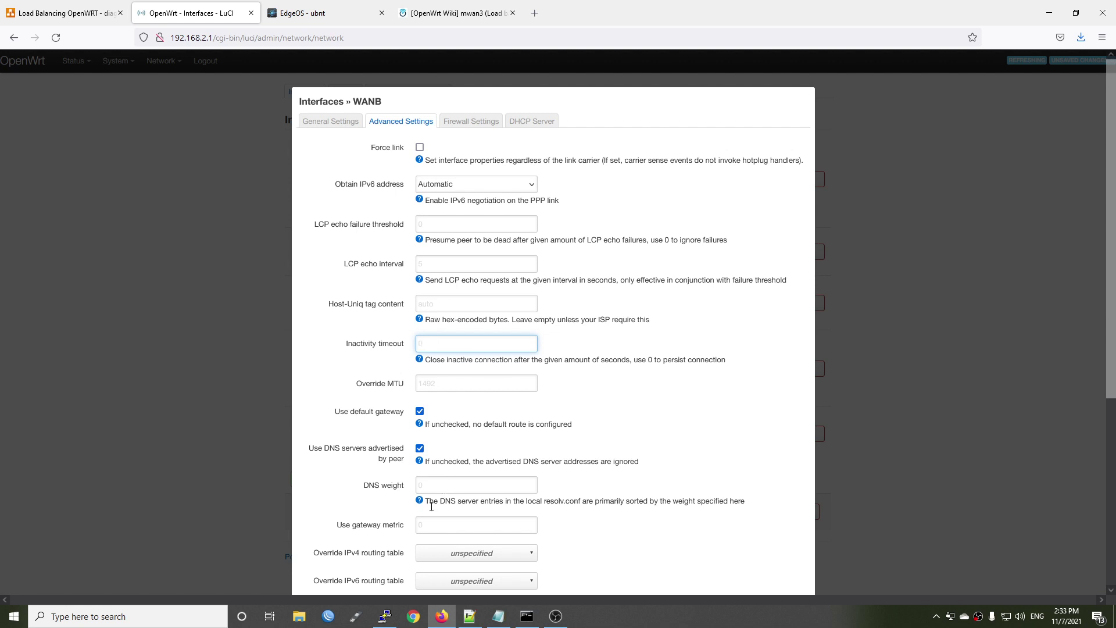
pyautogui.click(425, 524)
pyautogui.write('2')
pyautogui.click(759, 494)
pyautogui.scroll(-3, 792, 549)
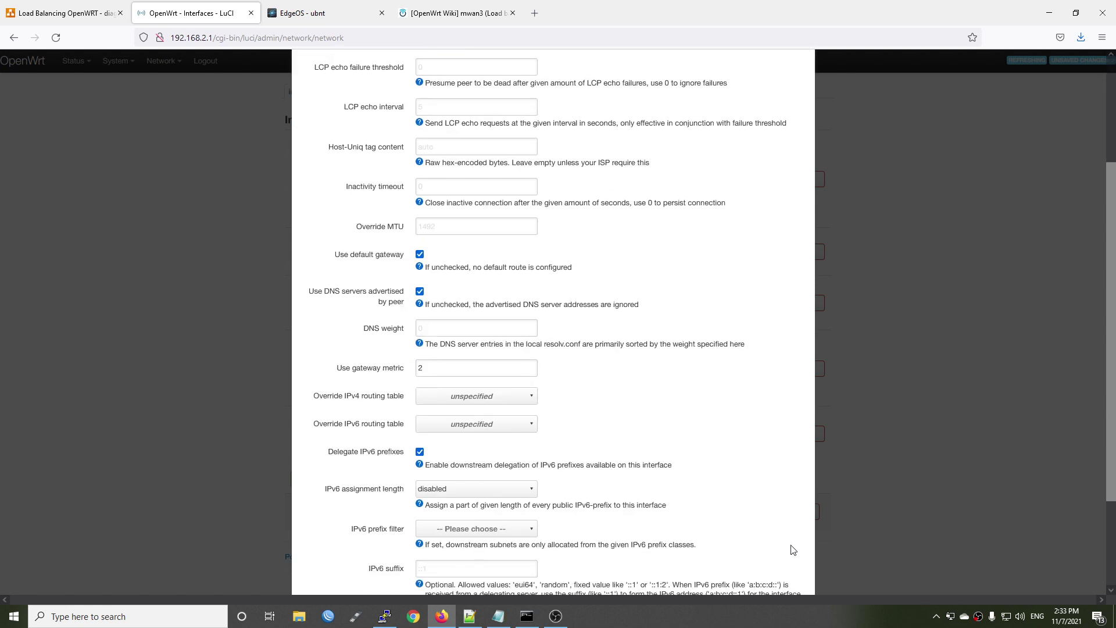
pyautogui.scroll(-2, 793, 550)
pyautogui.click(791, 538)
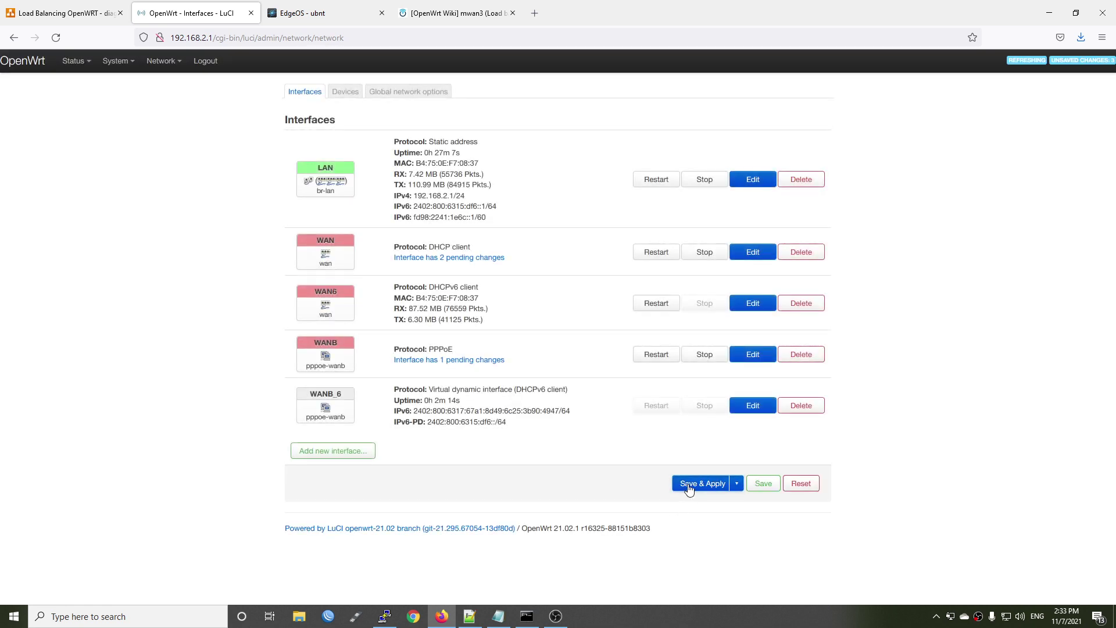
pyautogui.click(688, 486)
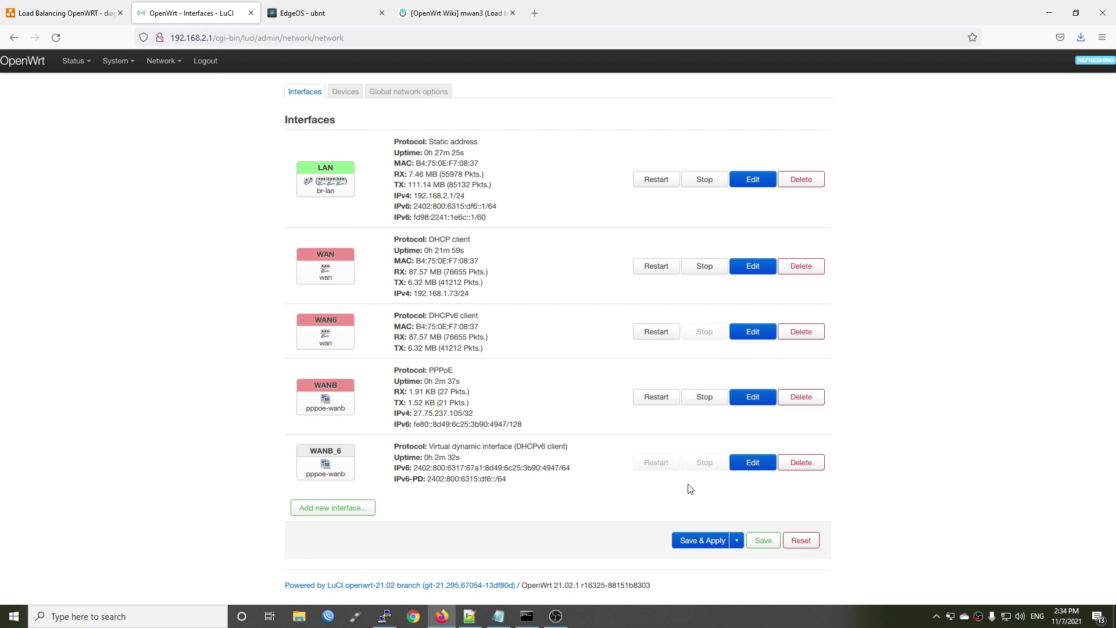
# In the load balancing configuration of interface wan, remove the tracking addresses 208.67.222.222 and 208.67.220.220.
pyautogui.moveTo(162, 61)
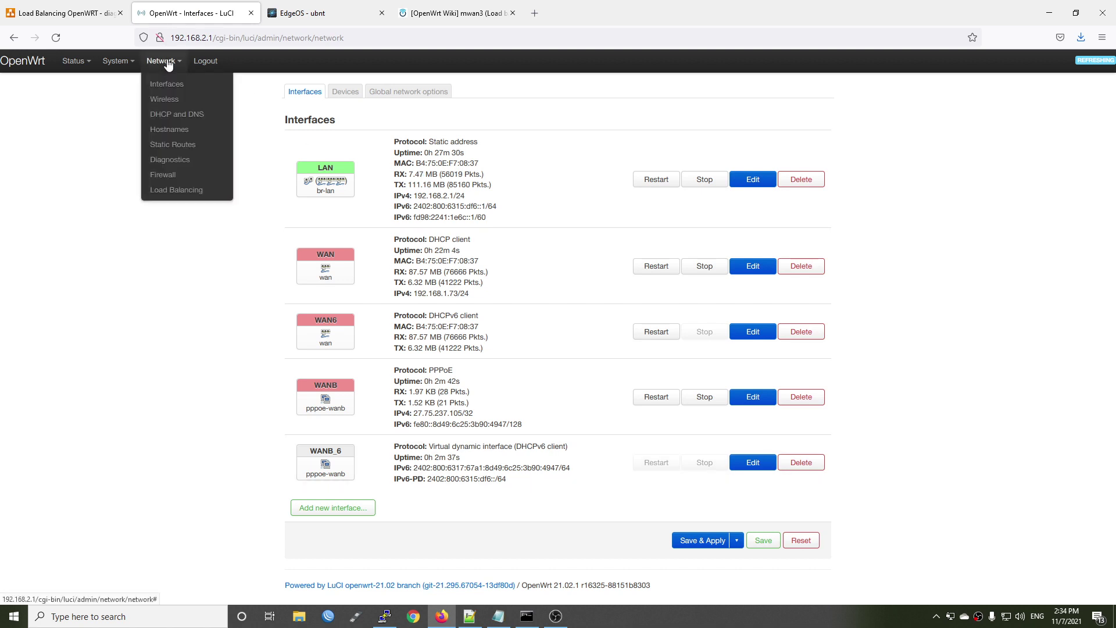
pyautogui.click(182, 190)
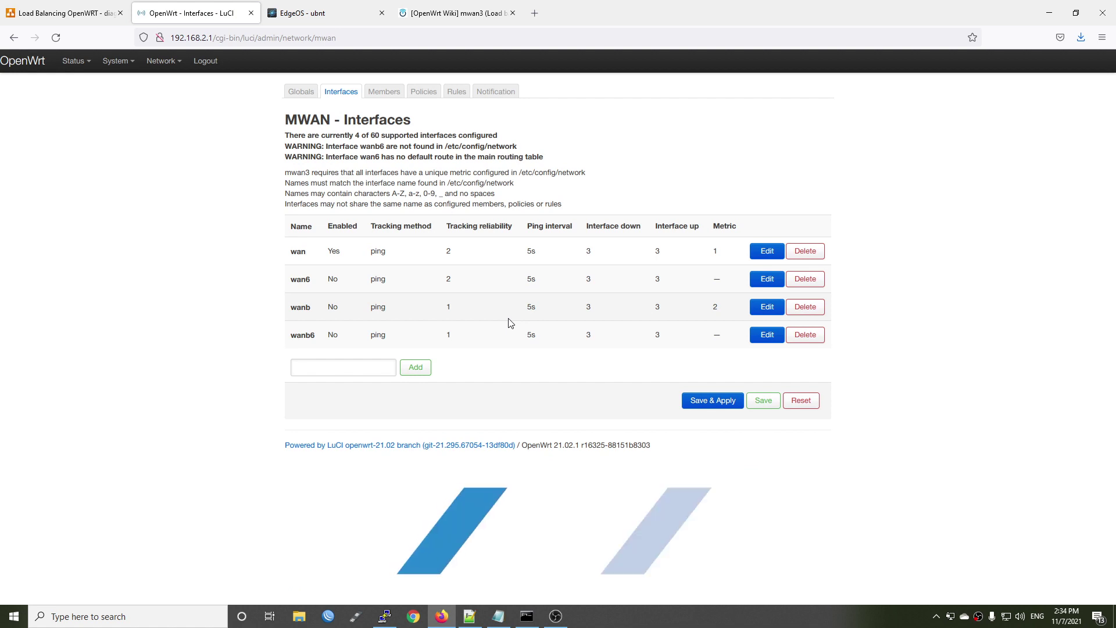
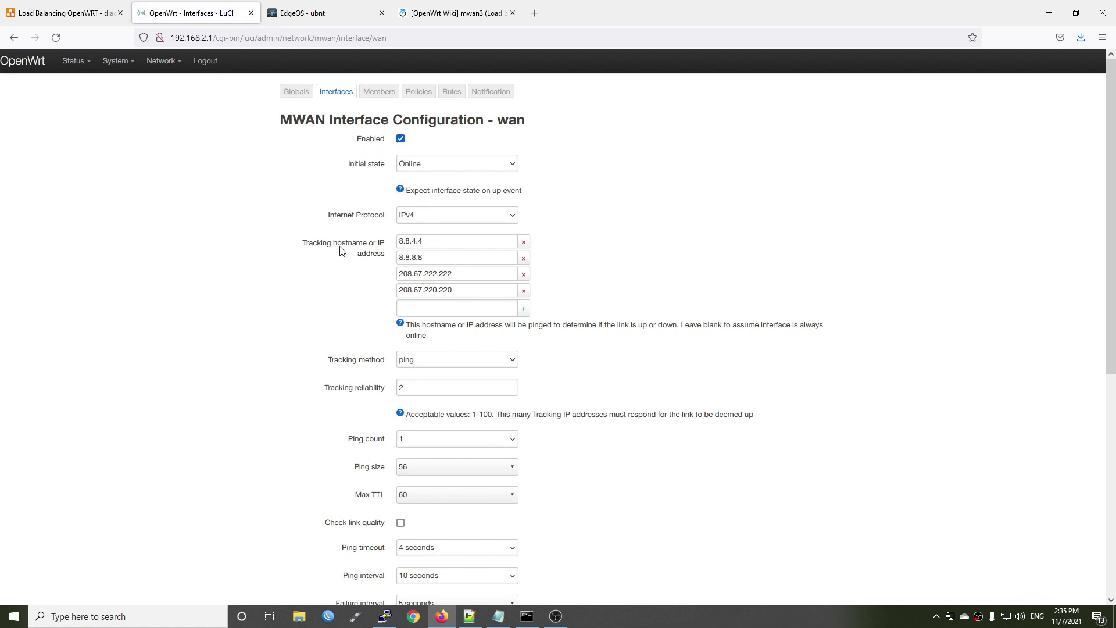
pyautogui.click(524, 274)
pyautogui.click(524, 275)
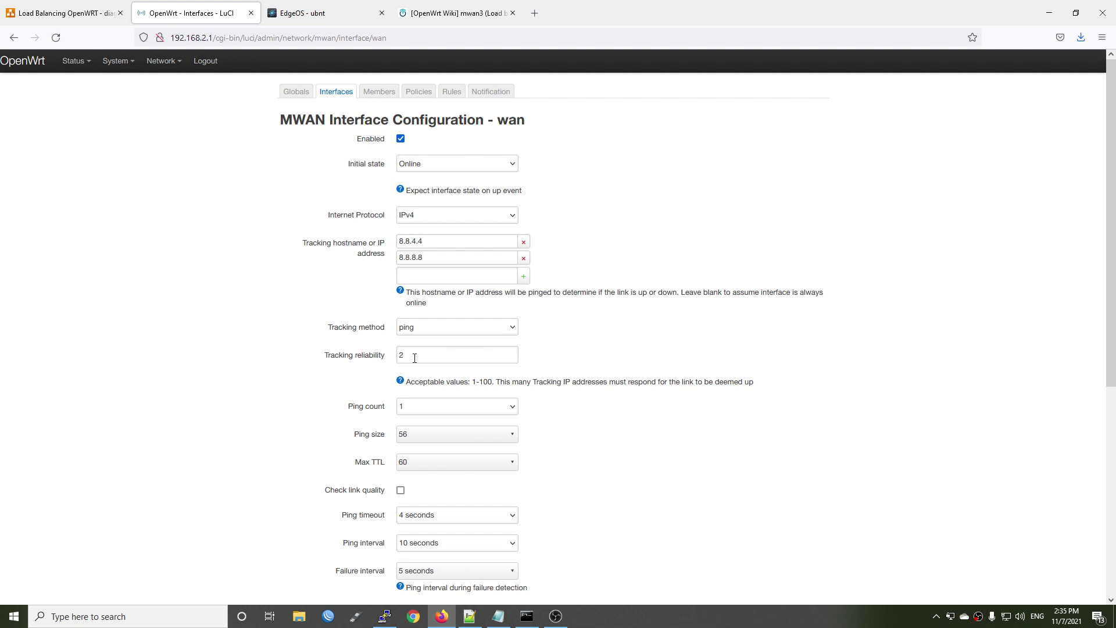
# Set the wan interface's tracking reliability to 1, apply the changes and return to the MWAN interface overview.
pyautogui.click(414, 359)
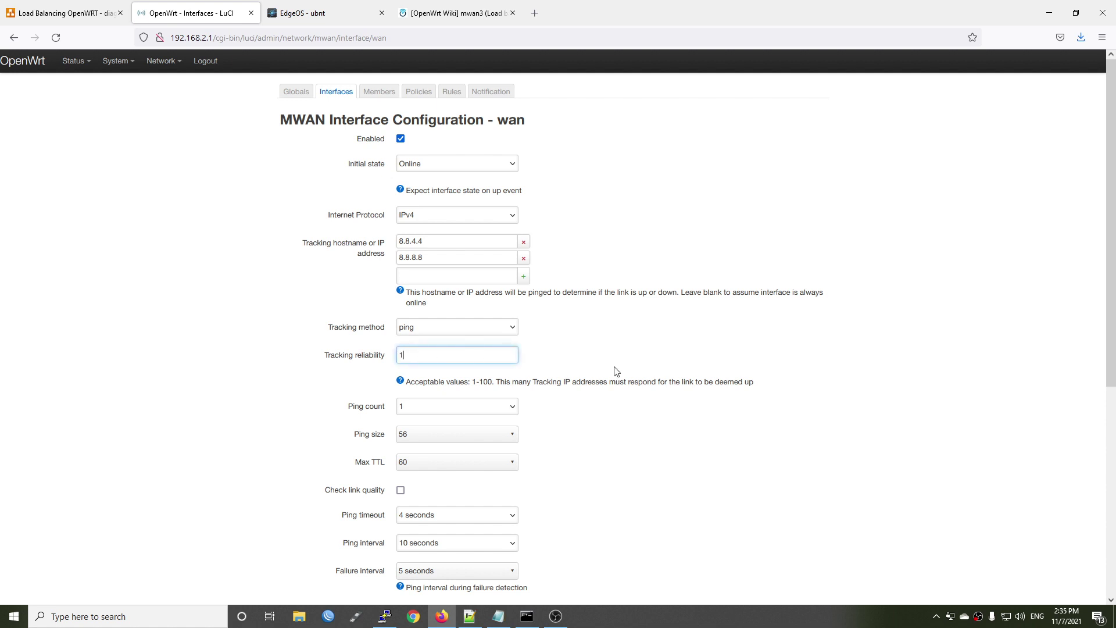
pyautogui.click(635, 364)
pyautogui.scroll(-6, 634, 365)
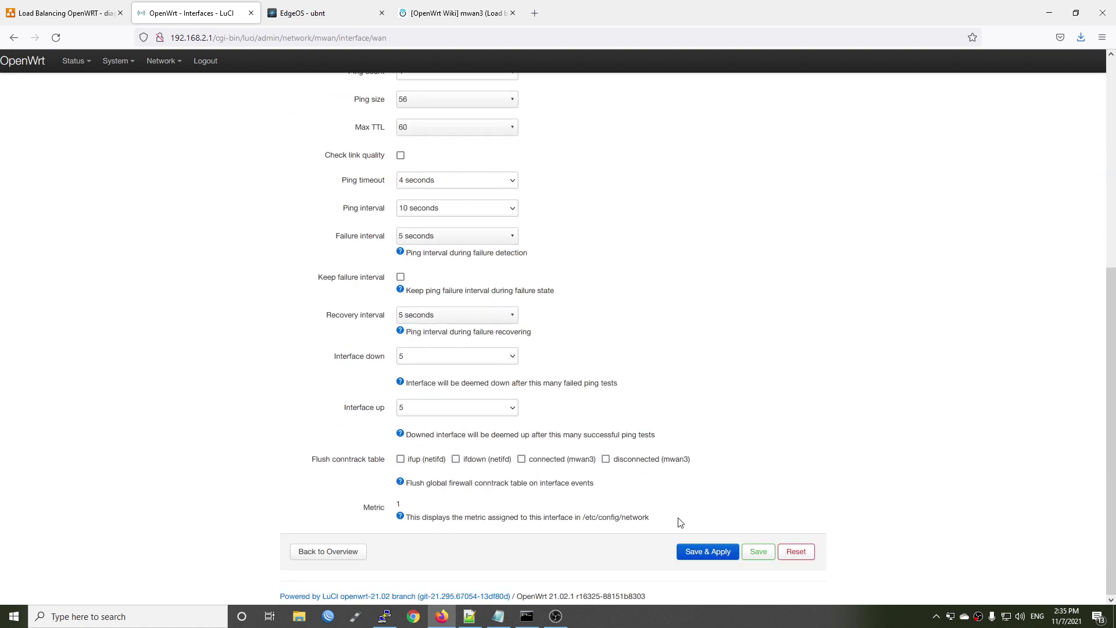
pyautogui.click(698, 550)
pyautogui.click(333, 554)
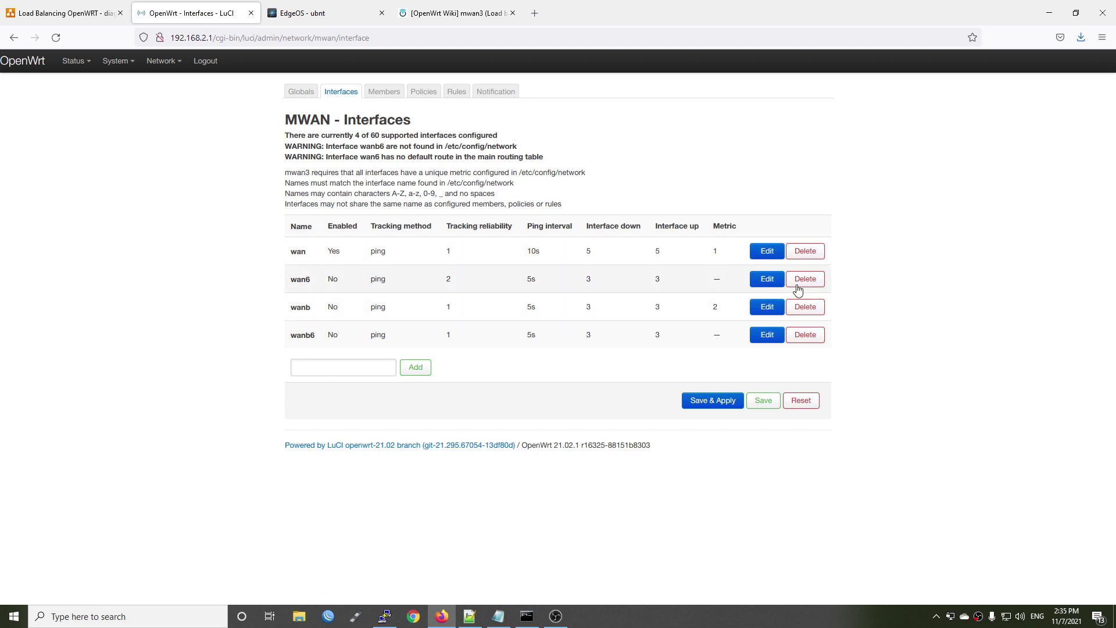
# Enable the MWAN interface wan6 and remove its tracking addresses 2620:0:ccd::2 and 2620:0:ccc::2.
pyautogui.click(769, 281)
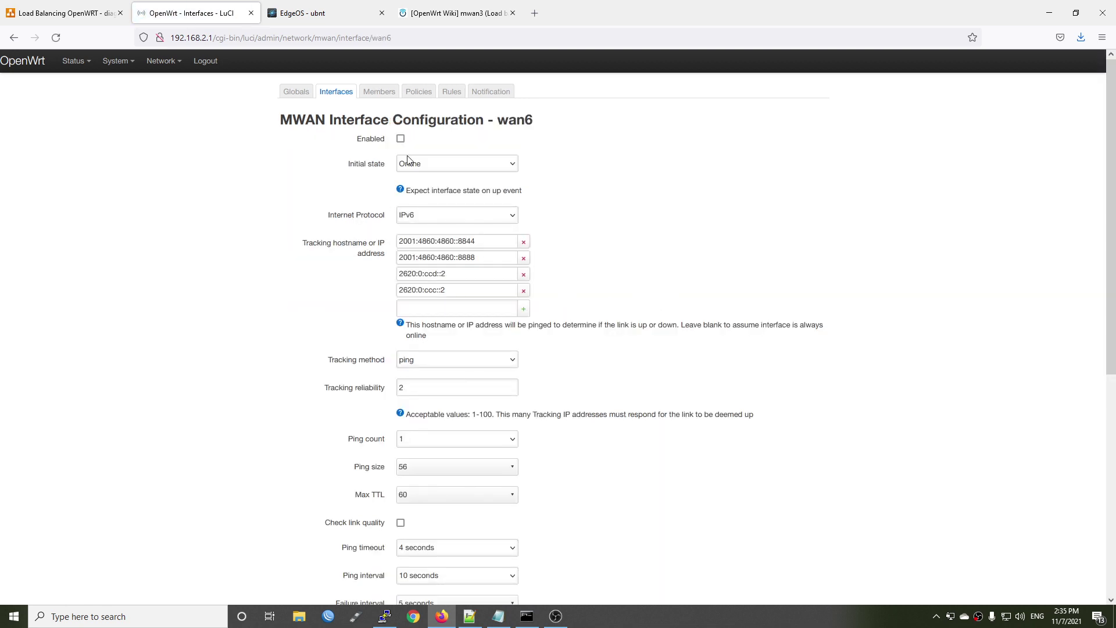
pyautogui.click(401, 139)
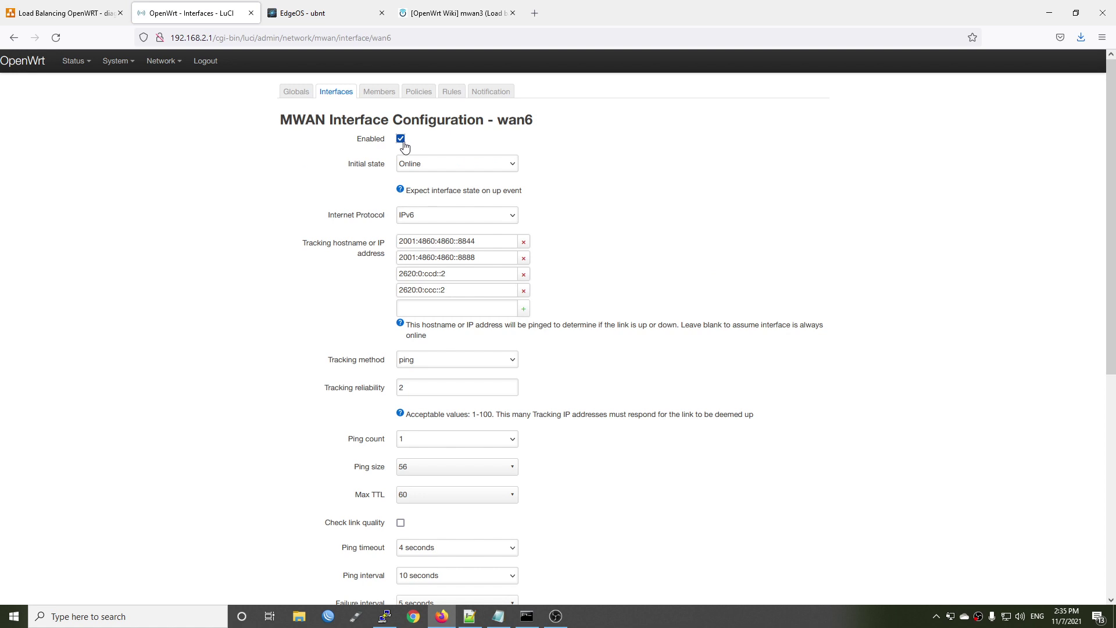
pyautogui.click(474, 169)
pyautogui.click(473, 175)
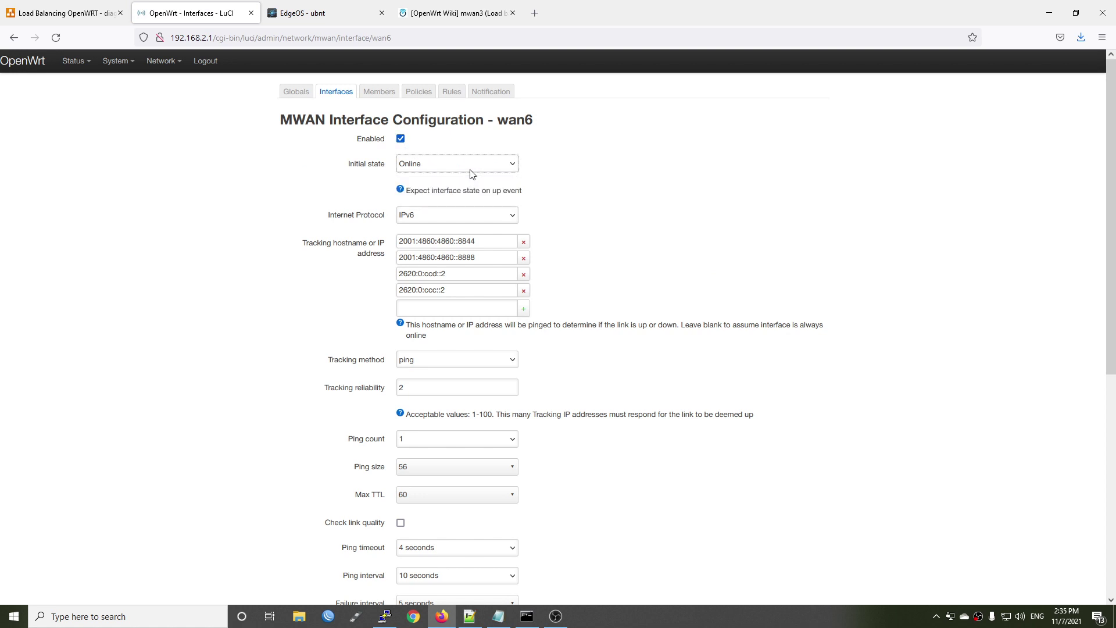
pyautogui.click(523, 274)
pyautogui.click(524, 275)
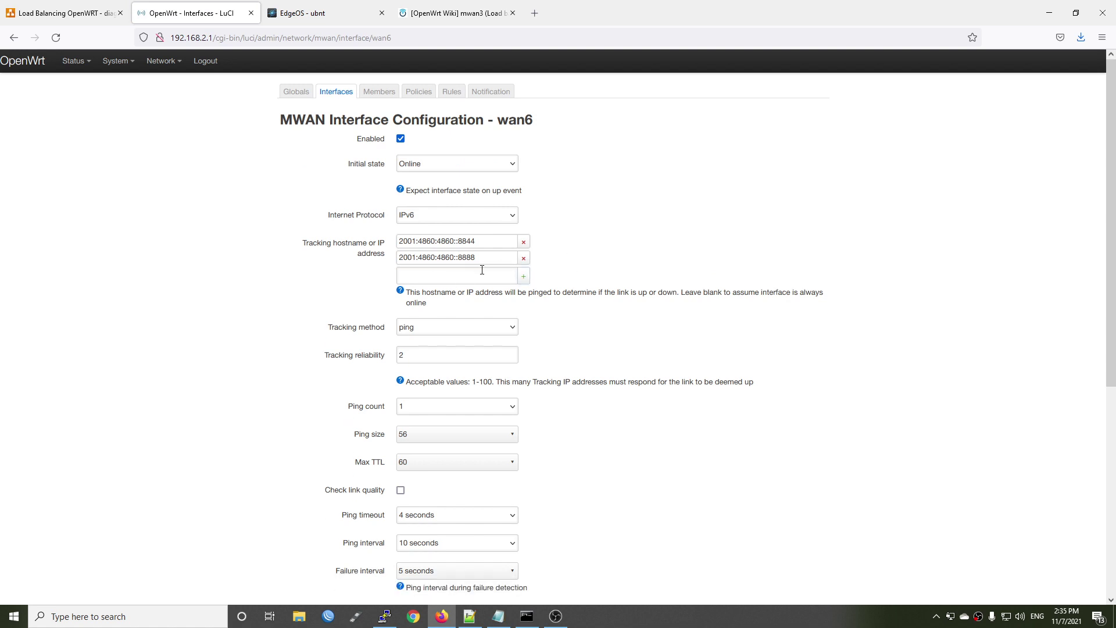
# Set the wan6 interface's tracking reliability to 1, apply the changes and return to the interface overview.
pyautogui.click(418, 354)
pyautogui.scroll(-5, 738, 397)
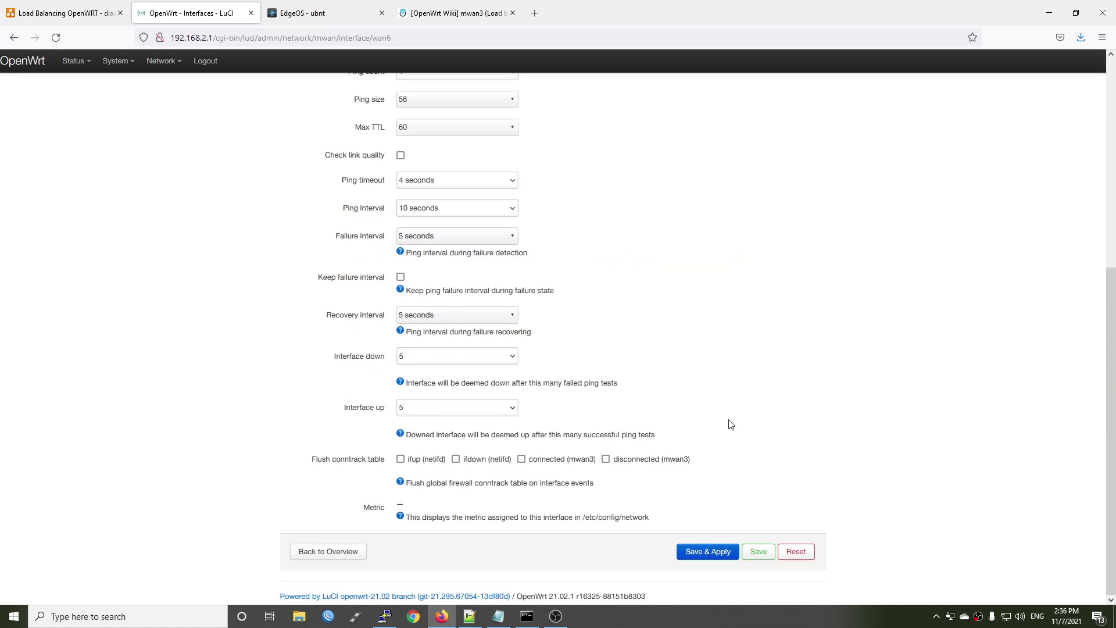
pyautogui.click(717, 557)
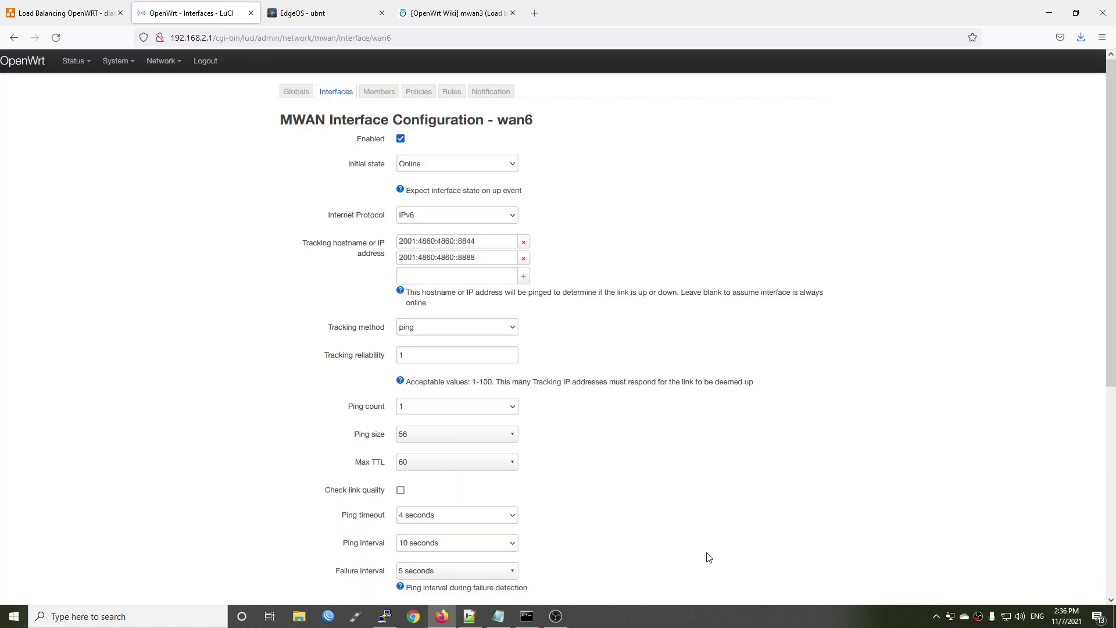
pyautogui.scroll(-5, 709, 557)
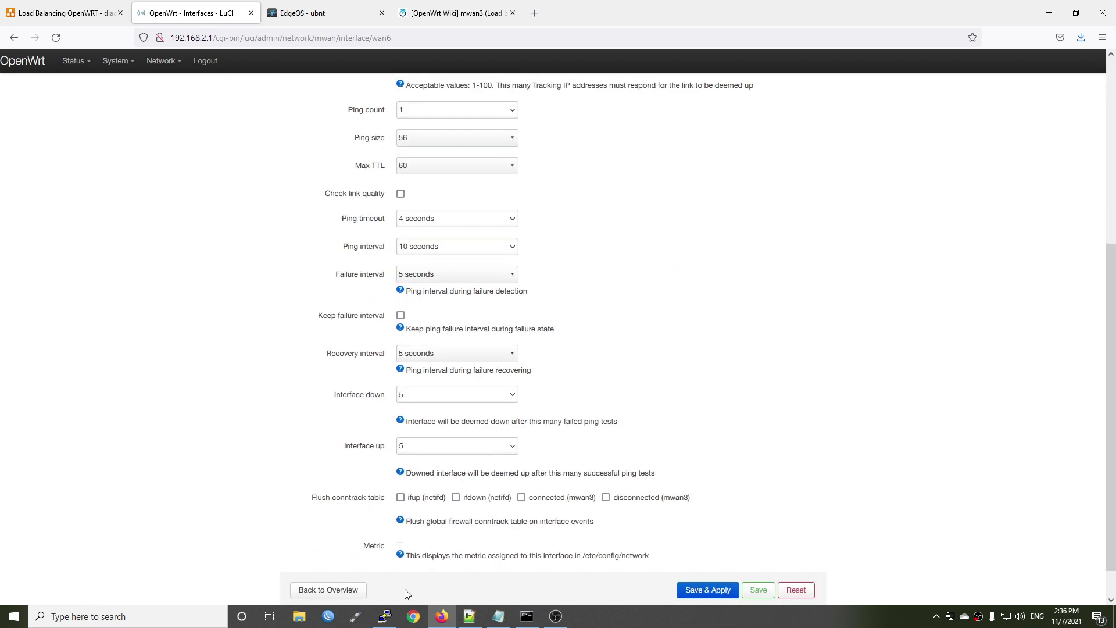
pyautogui.click(329, 591)
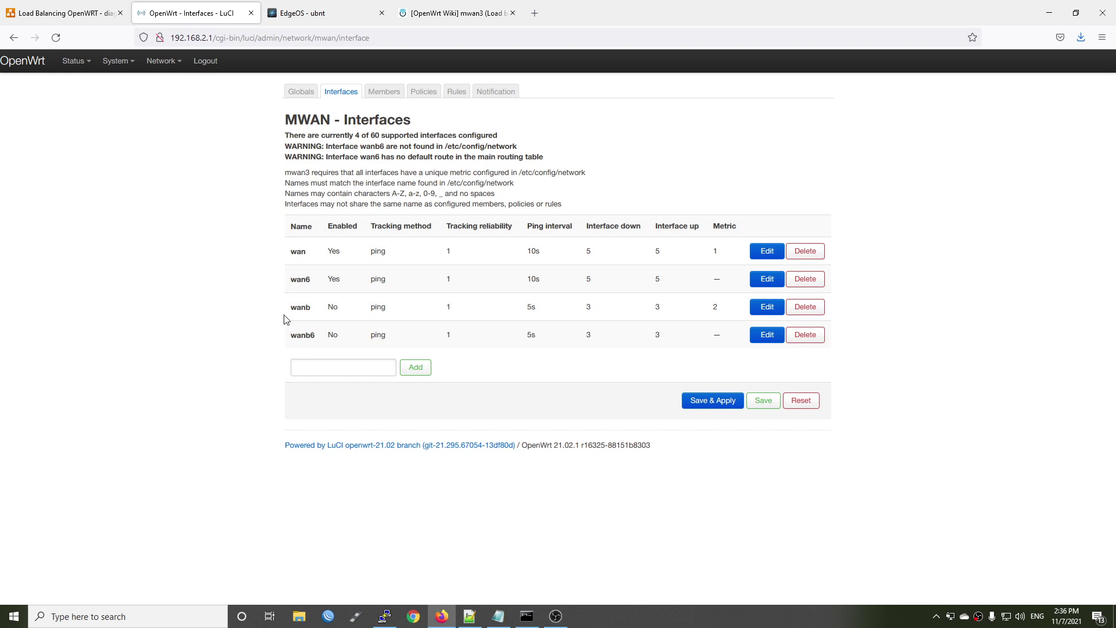
# Enable MWAN interface wanb, remove its tracking addresses 208.67.222.222 and 208.67.220.220, and apply the changes before returning to the overview.
pyautogui.click(763, 310)
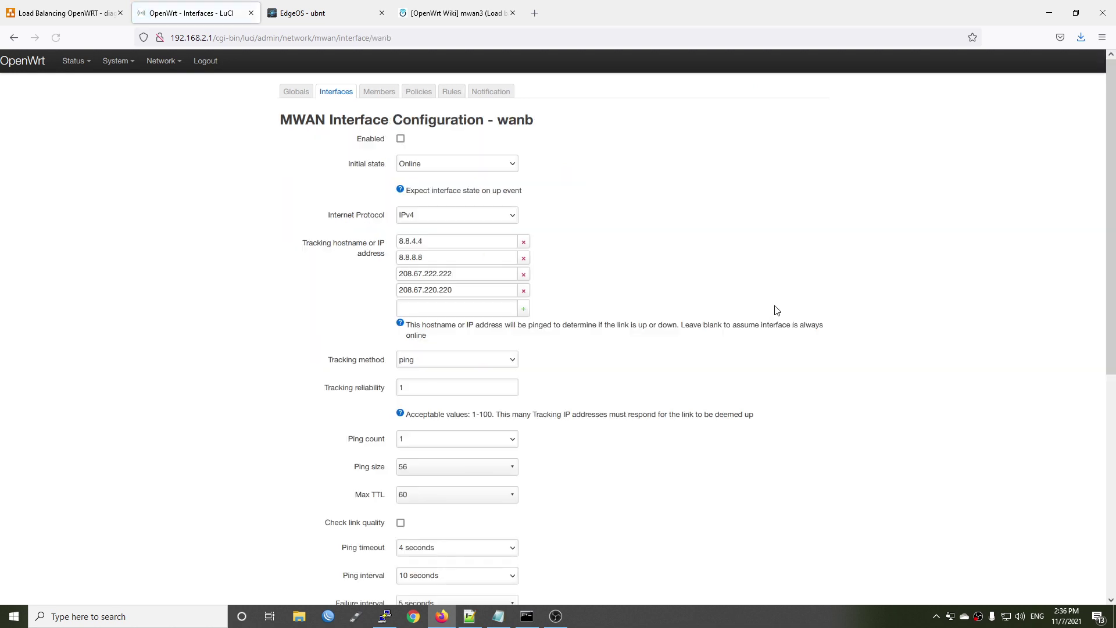
pyautogui.click(400, 140)
pyautogui.click(524, 279)
pyautogui.click(524, 279)
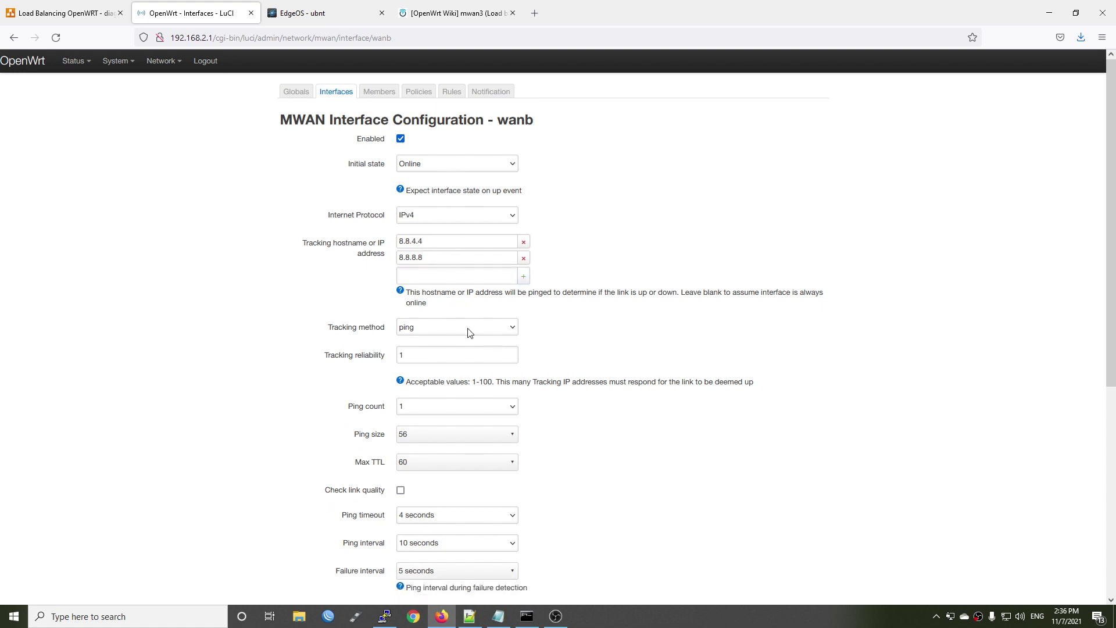
pyautogui.scroll(-5, 541, 415)
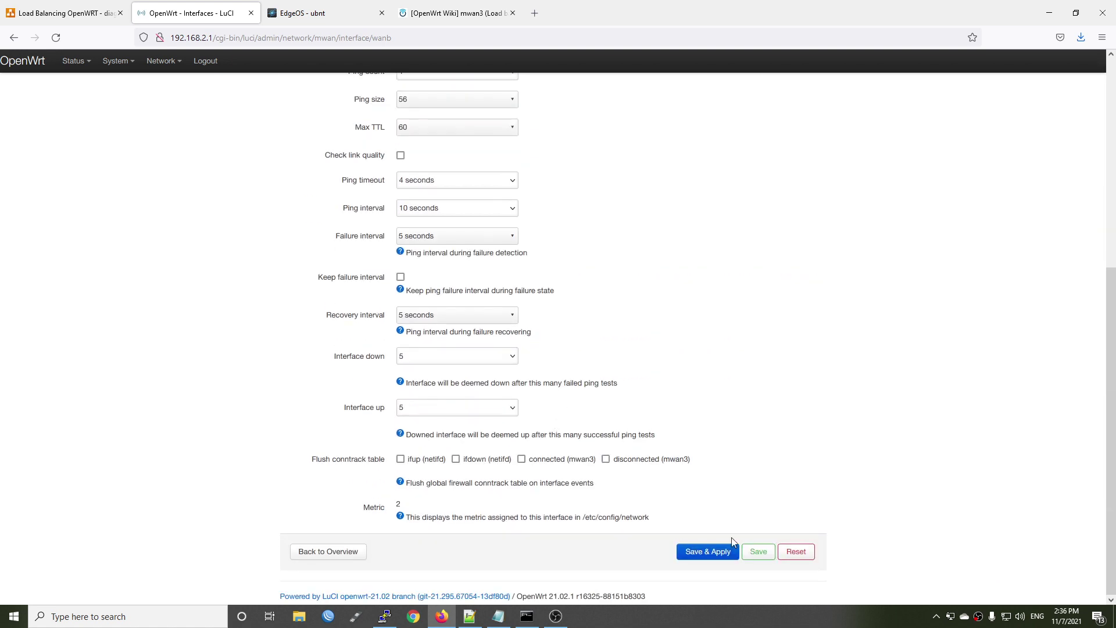
pyautogui.click(696, 552)
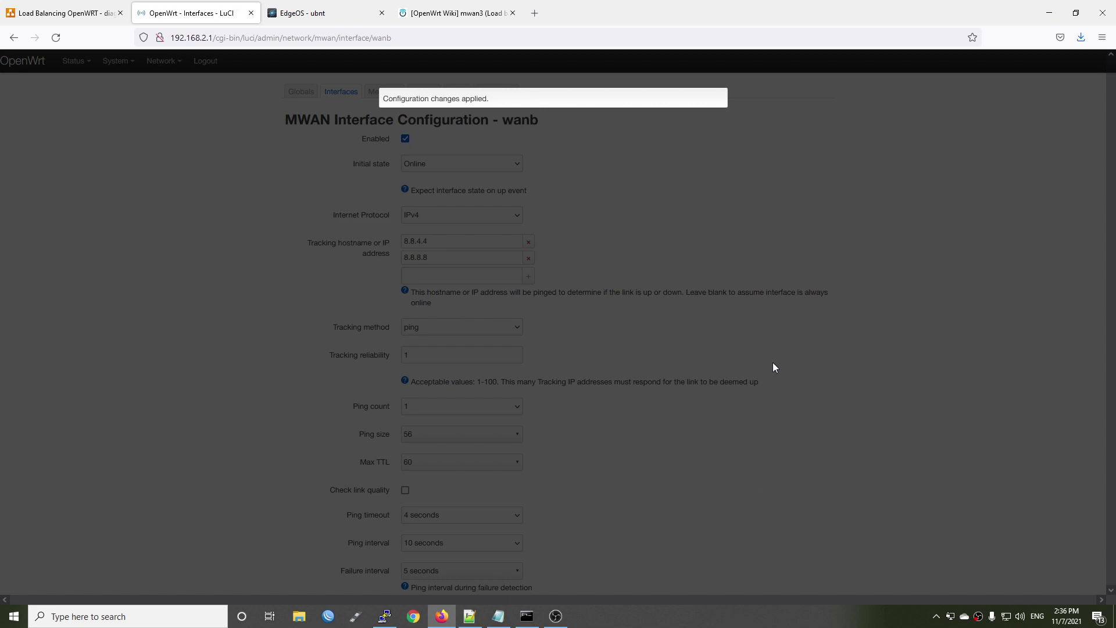
pyautogui.scroll(-5, 624, 488)
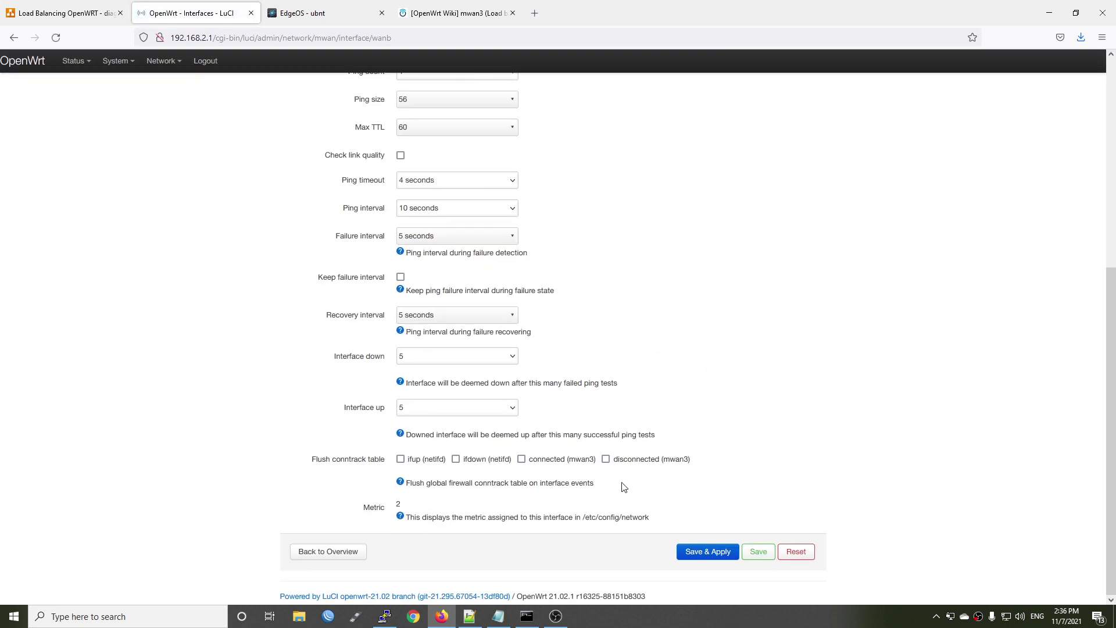
pyautogui.click(322, 557)
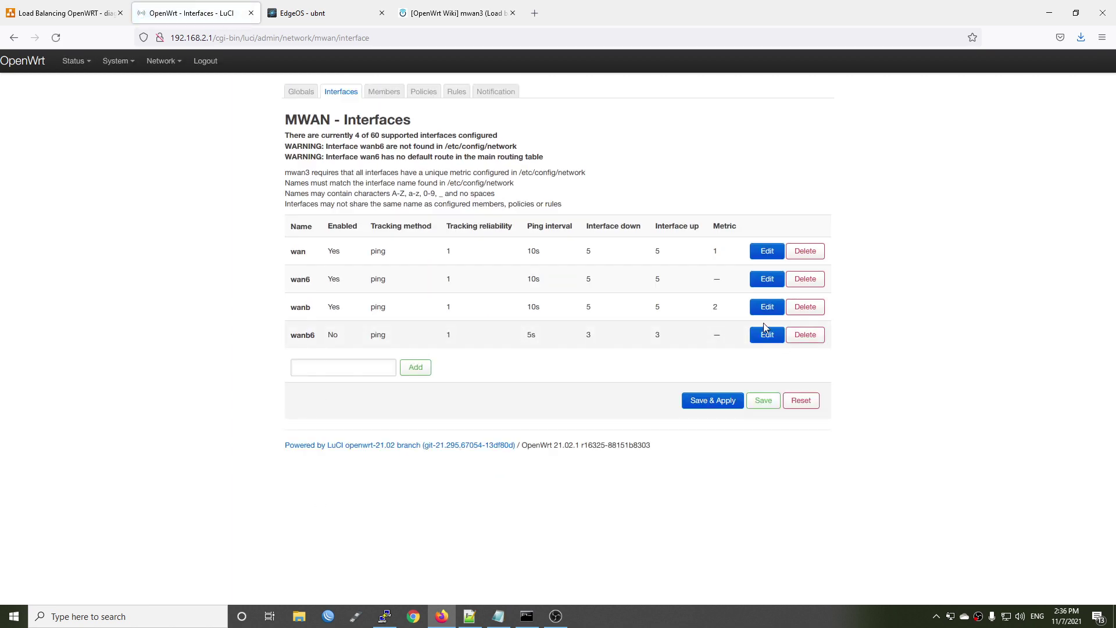
# Enable MWAN interface wanb6, remove its tracking addresses 2620:0:ccc::2 and 2620:0:ccd::2, and apply the changes before returning to the overview.
pyautogui.click(766, 331)
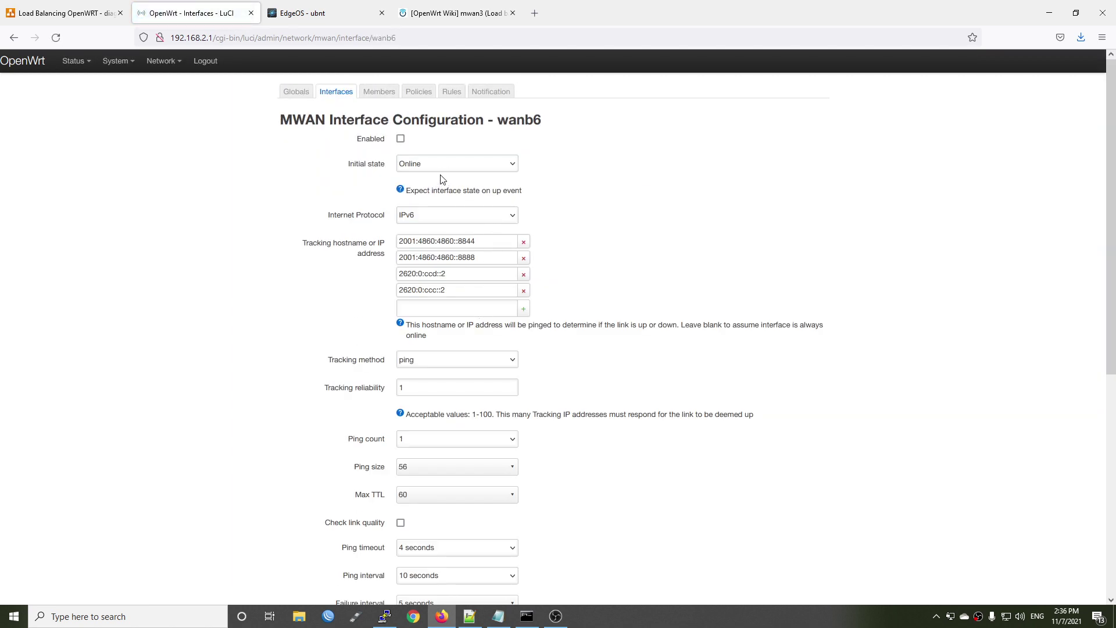
pyautogui.click(401, 138)
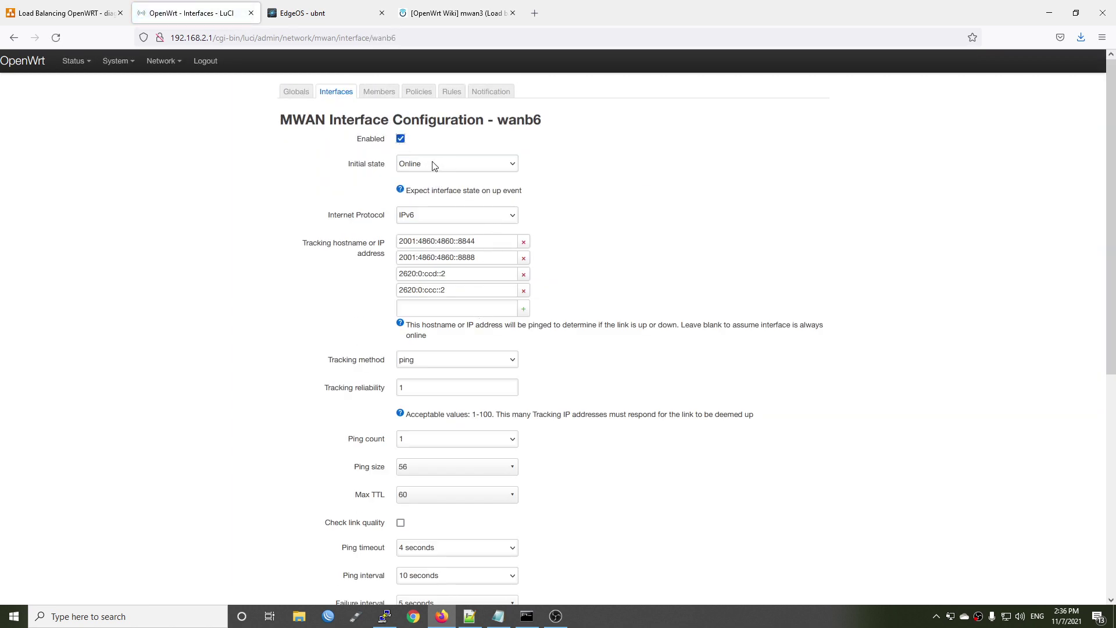
pyautogui.click(523, 290)
pyautogui.click(523, 274)
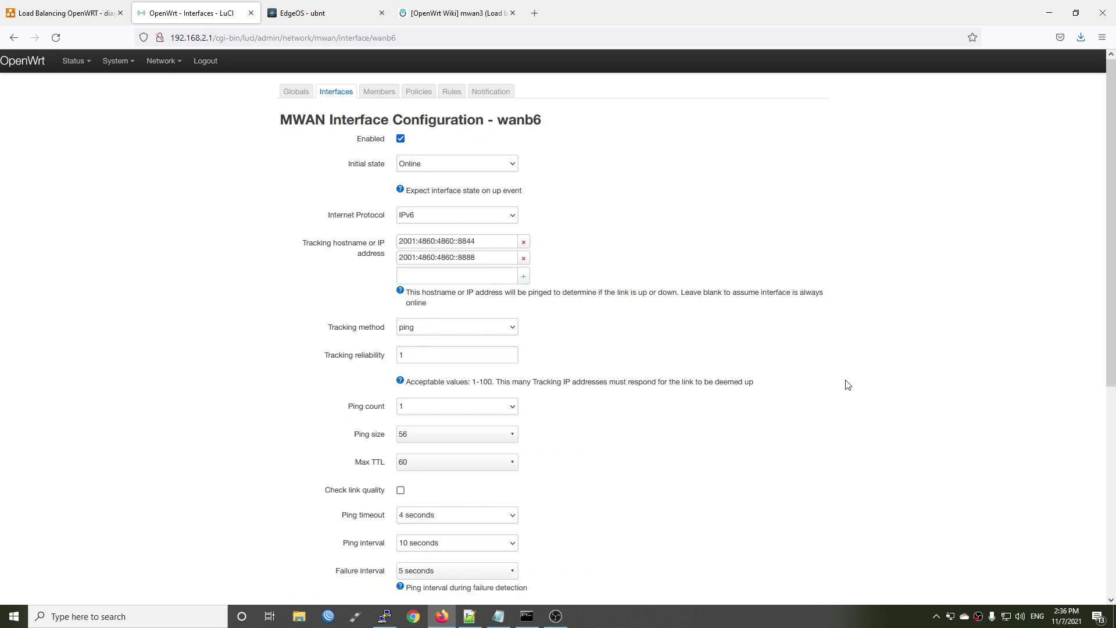
pyautogui.scroll(-6, 847, 385)
pyautogui.click(700, 552)
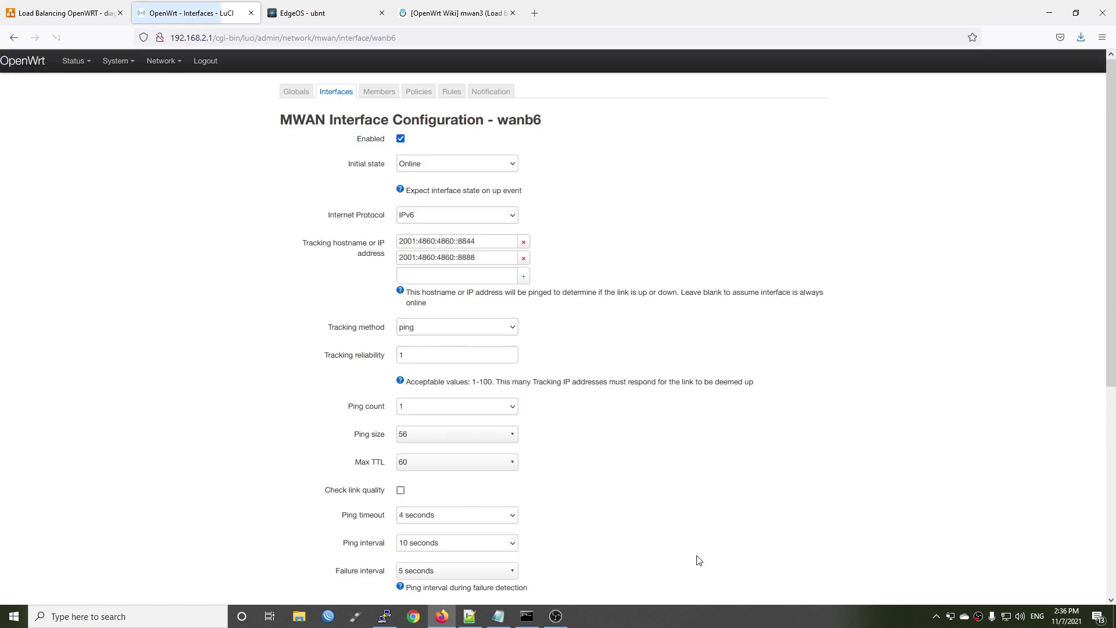
pyautogui.scroll(-5, 696, 557)
pyautogui.click(329, 551)
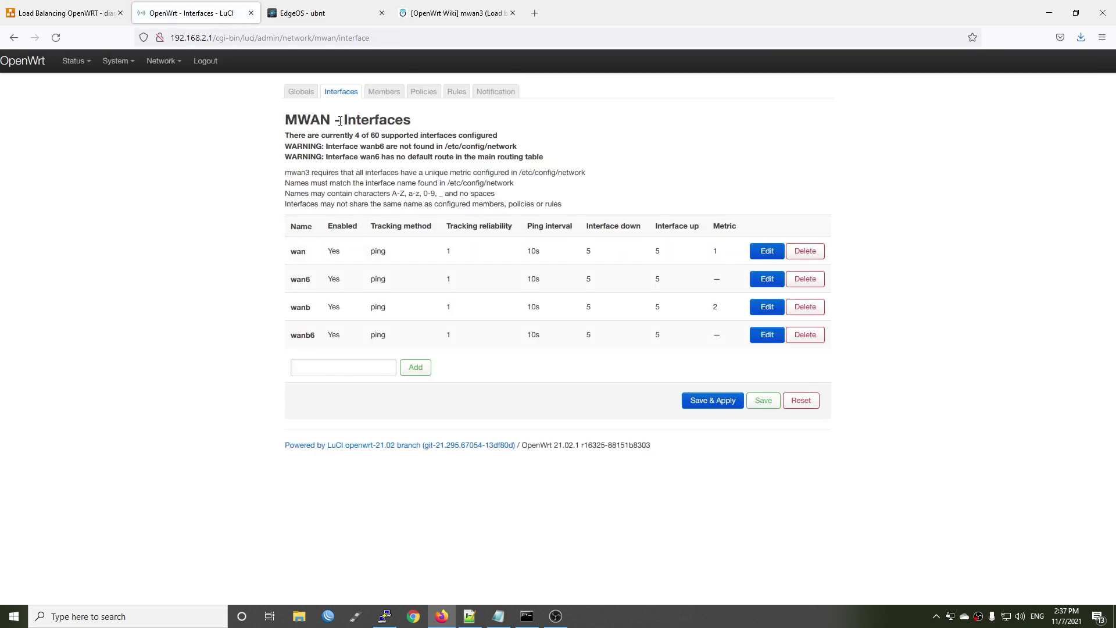
# Delete the MWAN members wan_m2_w3, wanb_m1_w2, wanb_m2_w2, wan6_m2_w3, wanb6_m1_w2 and wanb6_m2_w2.
pyautogui.click(384, 96)
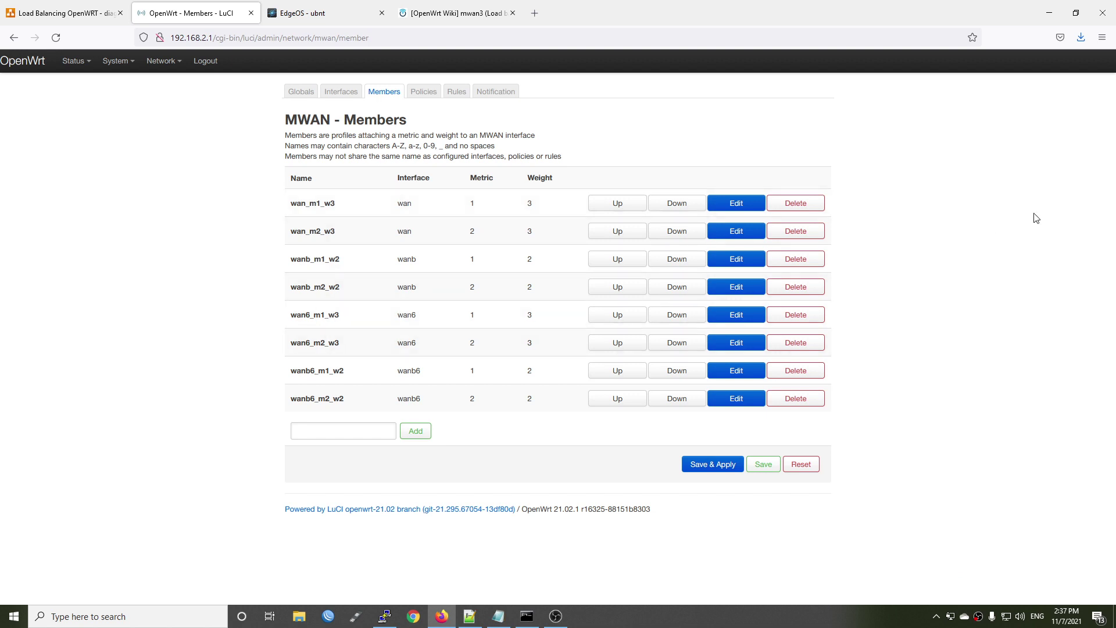
pyautogui.click(803, 232)
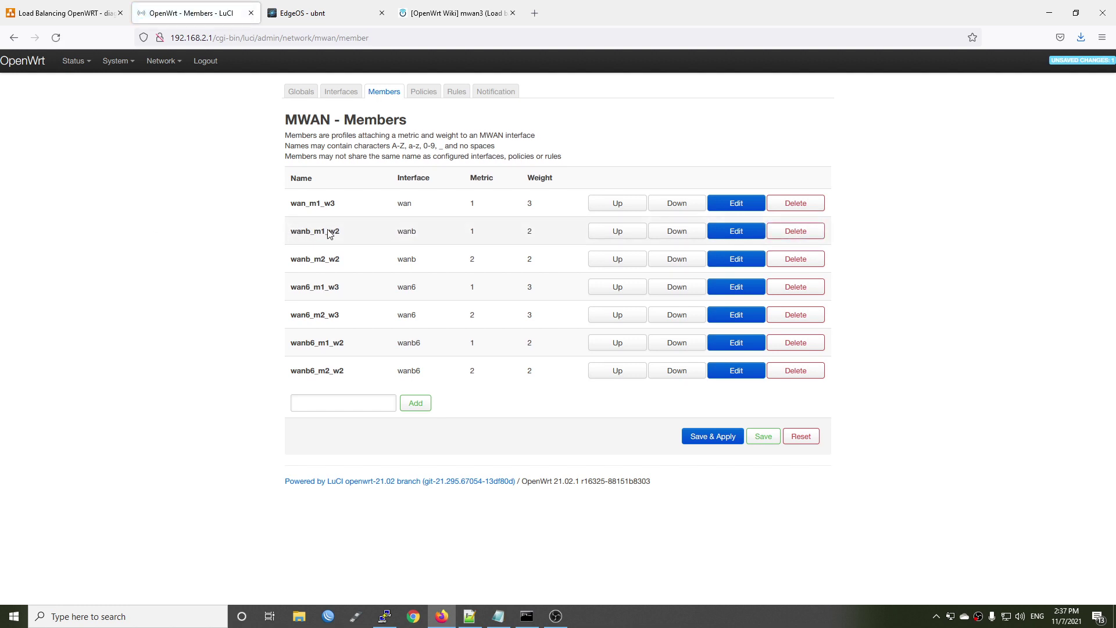
pyautogui.click(796, 236)
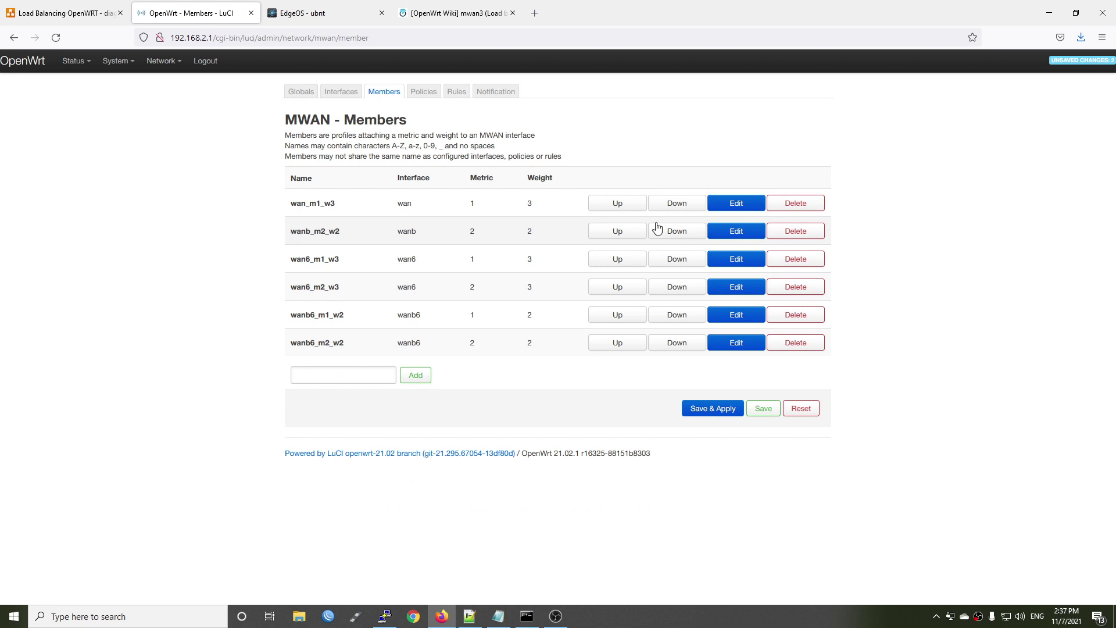
pyautogui.click(782, 232)
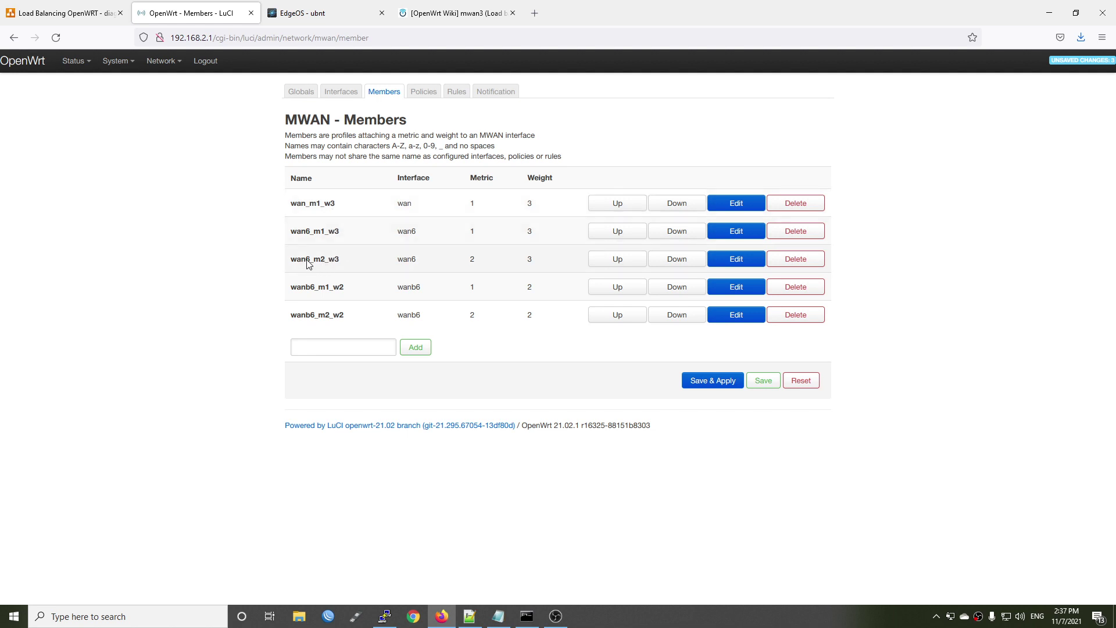
pyautogui.click(793, 260)
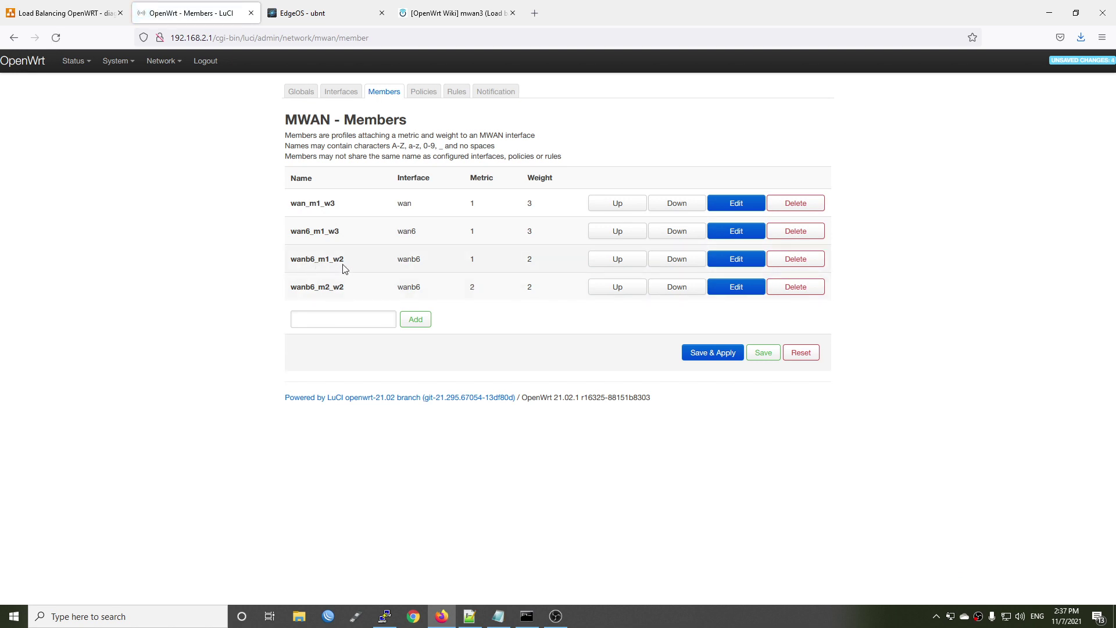
pyautogui.click(789, 288)
pyautogui.press('Return')
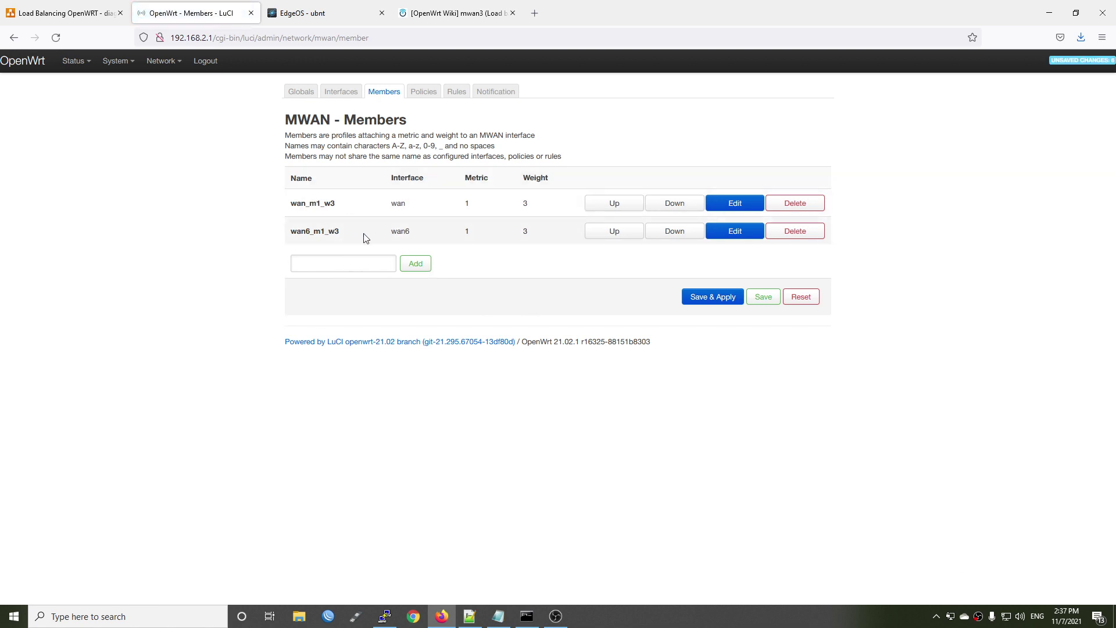
# Add the MWAN member wanb_m1_w3 with interface wanb, metric 1 and weight 3, and apply it before returning to the overview.
pyautogui.click(311, 260)
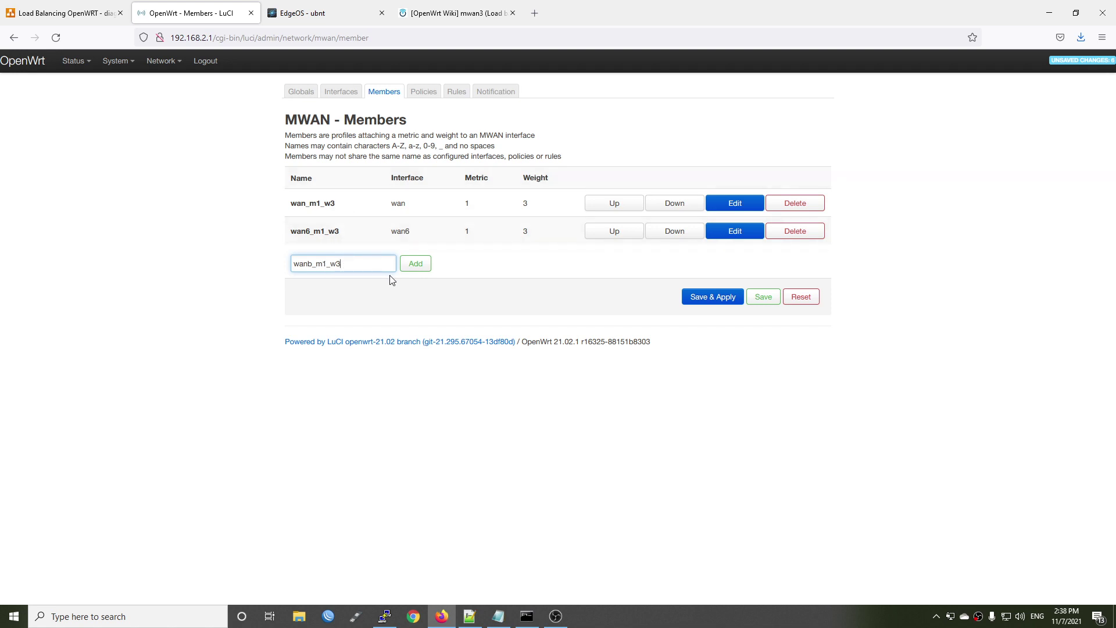
pyautogui.moveTo(374, 261); pyautogui.dragTo(240, 266)
pyautogui.click(420, 265)
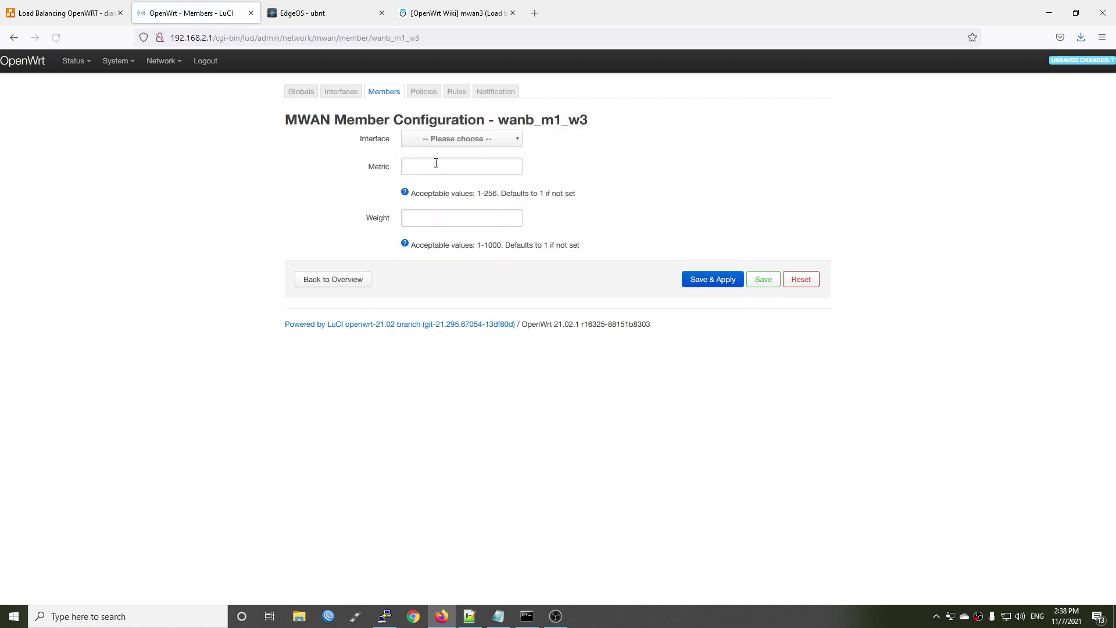
pyautogui.click(480, 141)
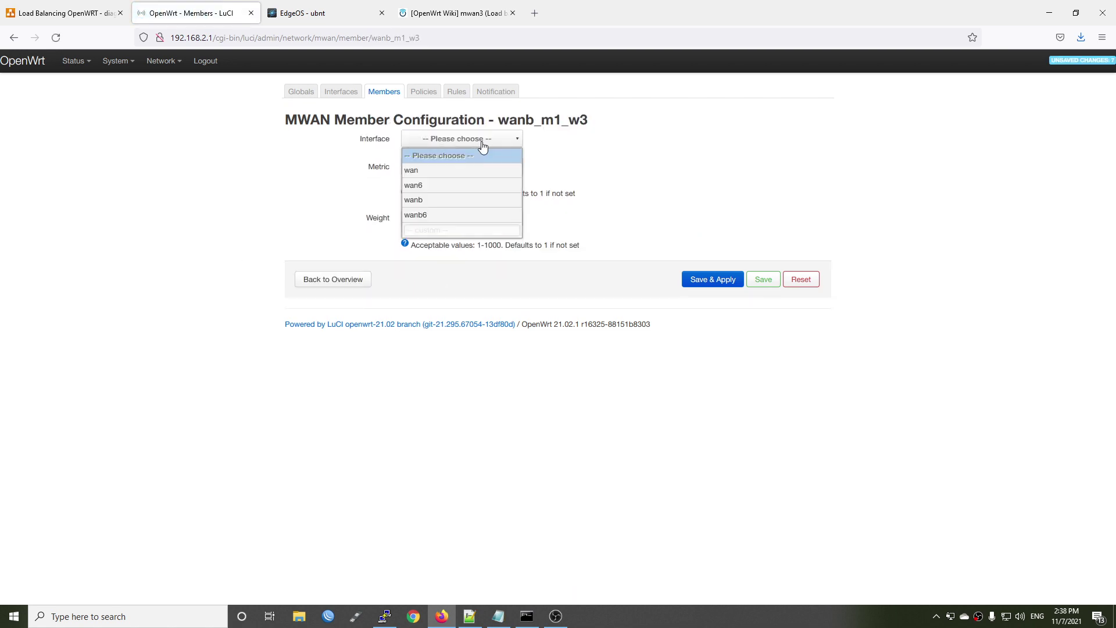
pyautogui.click(460, 201)
pyautogui.write('1')
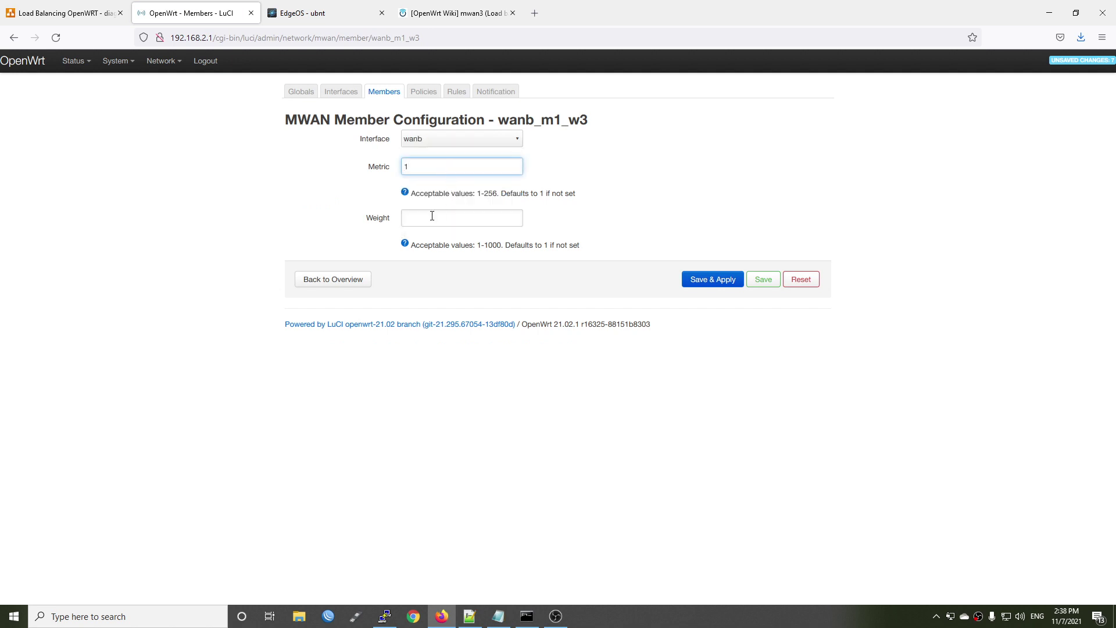
pyautogui.click(451, 213)
pyautogui.write('3')
pyautogui.click(691, 280)
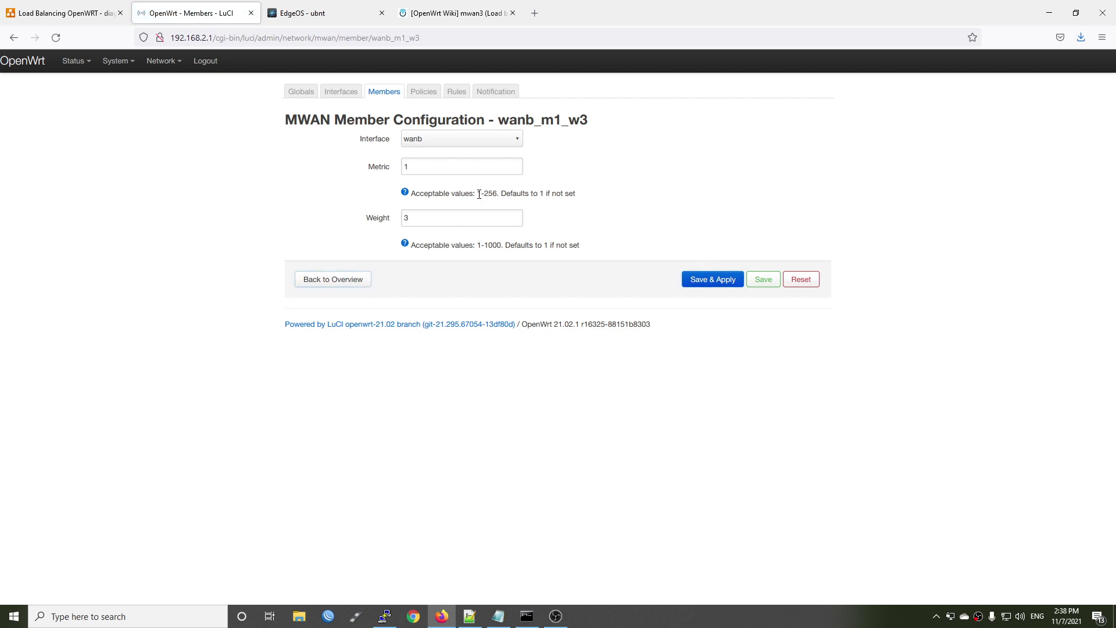
pyautogui.click(351, 279)
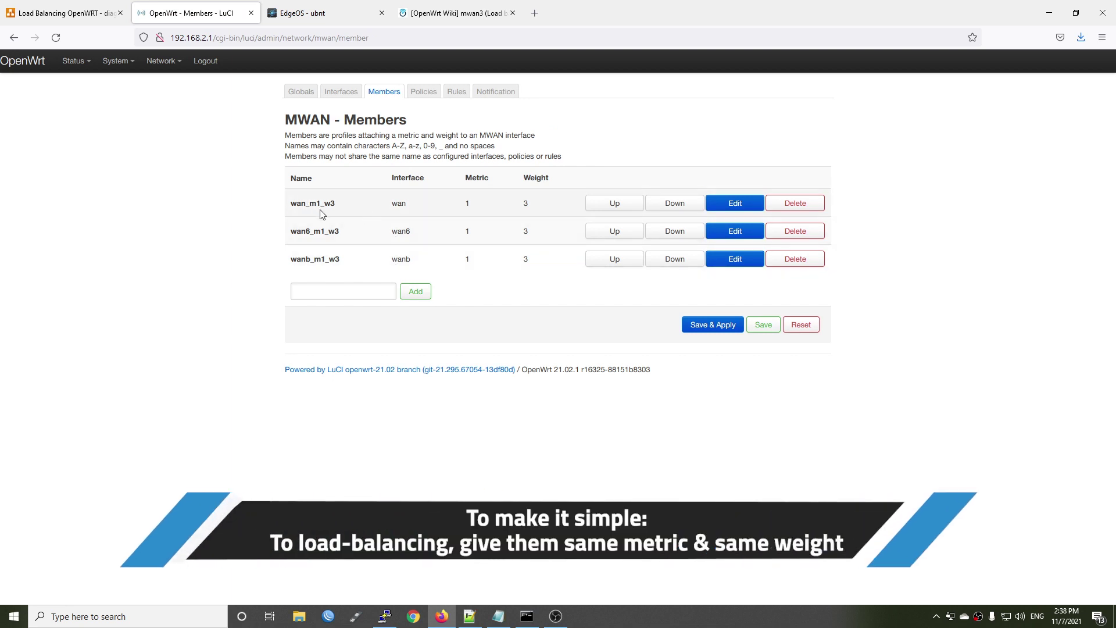
# Compare the metric and weight of the members wan_m1_w3 and wanb_m1_w3.
pyautogui.doubleClick(482, 180)
pyautogui.doubleClick(467, 203)
pyautogui.doubleClick(468, 259)
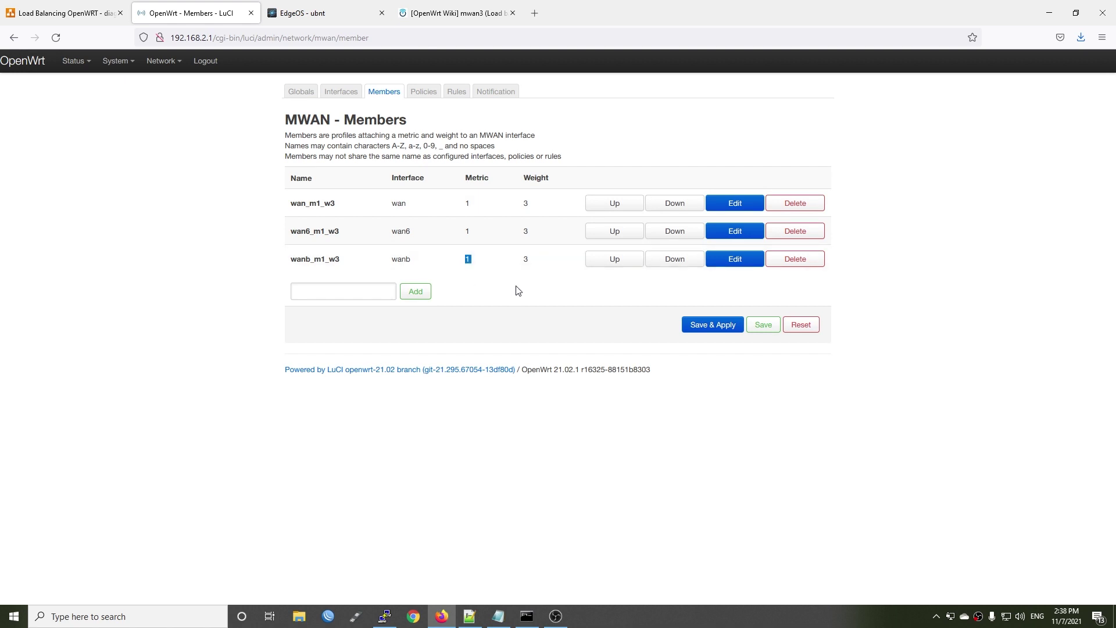
pyautogui.moveTo(549, 178); pyautogui.dragTo(523, 178)
pyautogui.doubleClick(526, 202)
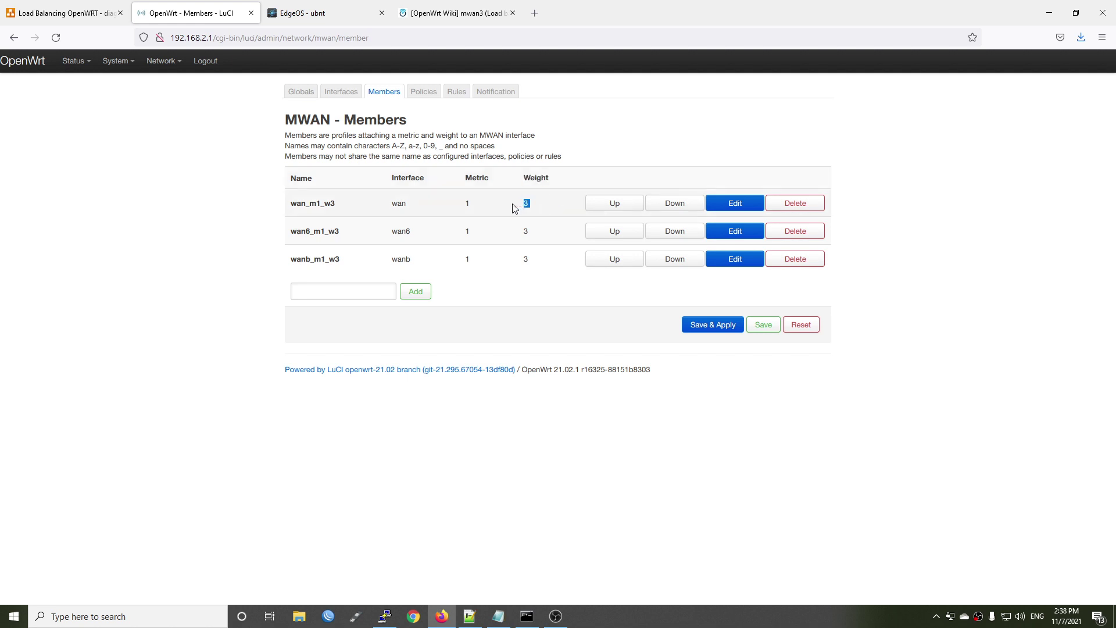
pyautogui.doubleClick(526, 260)
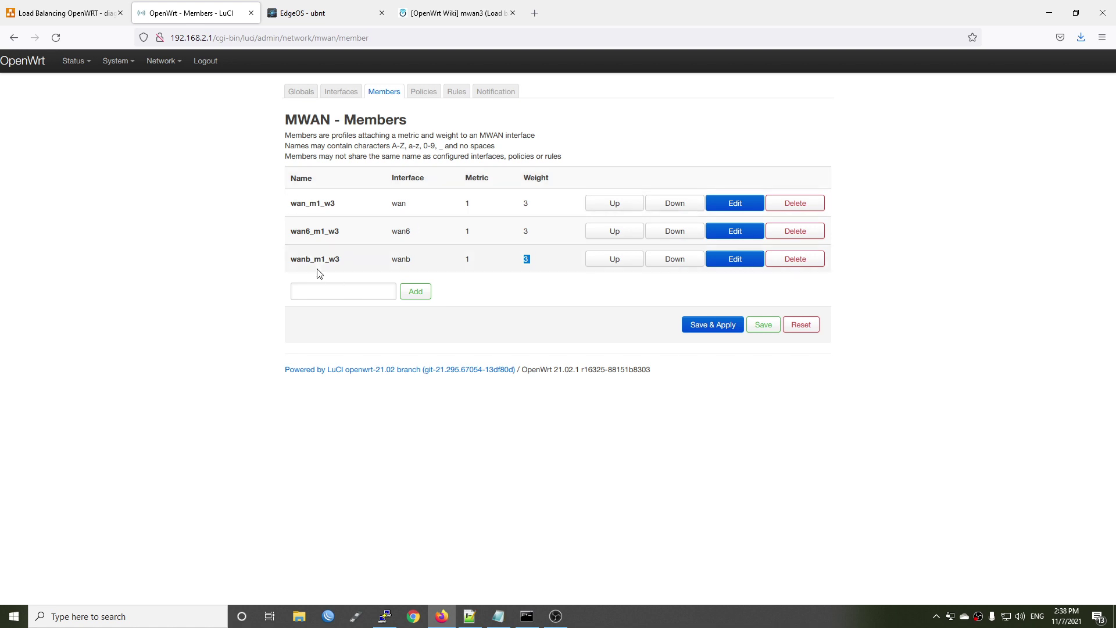
# Add the MWAN member wan6b with interface wanb6, metric 1 and weight 3, and apply it before returning to the overview.
pyautogui.click(330, 293)
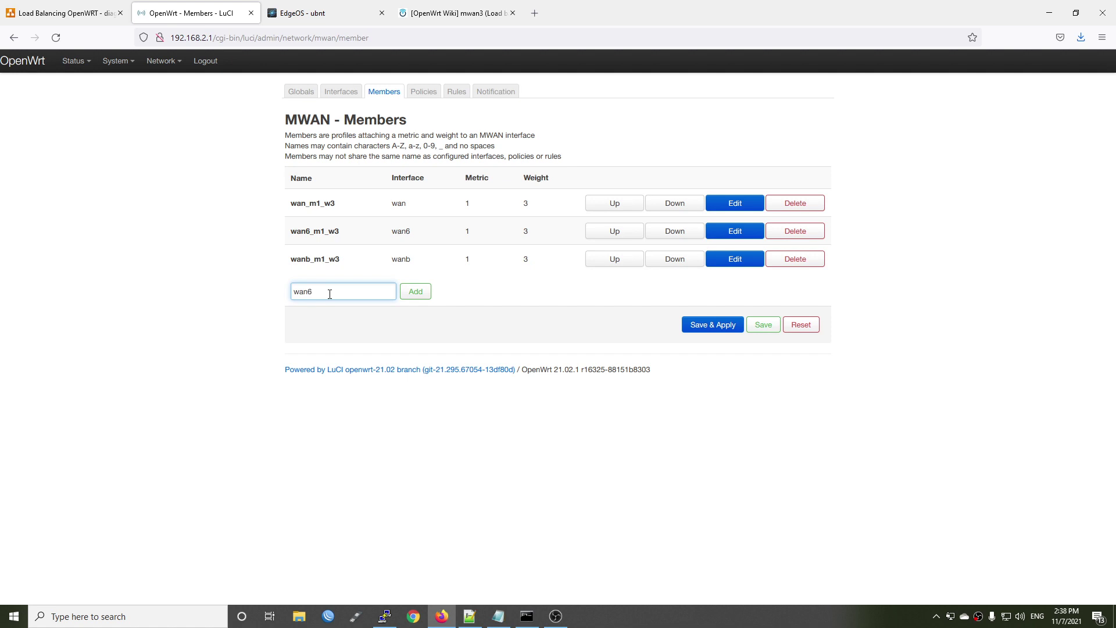
pyautogui.click(415, 291)
pyautogui.click(473, 140)
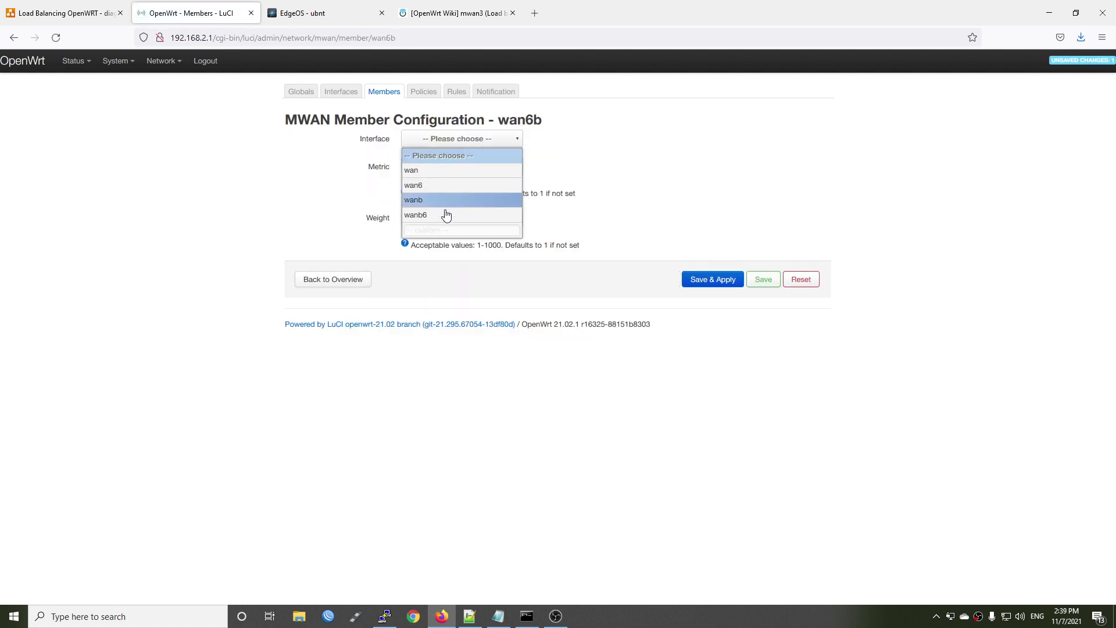
pyautogui.click(448, 214)
pyautogui.click(427, 167)
pyautogui.write('1')
pyautogui.click(451, 222)
pyautogui.write('3')
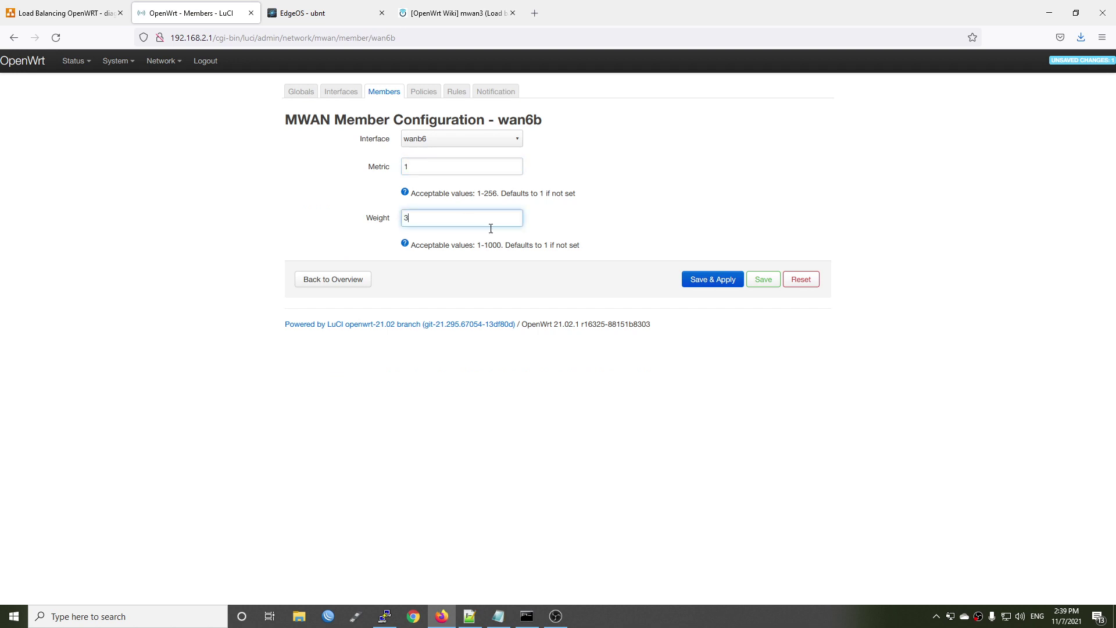
pyautogui.click(713, 281)
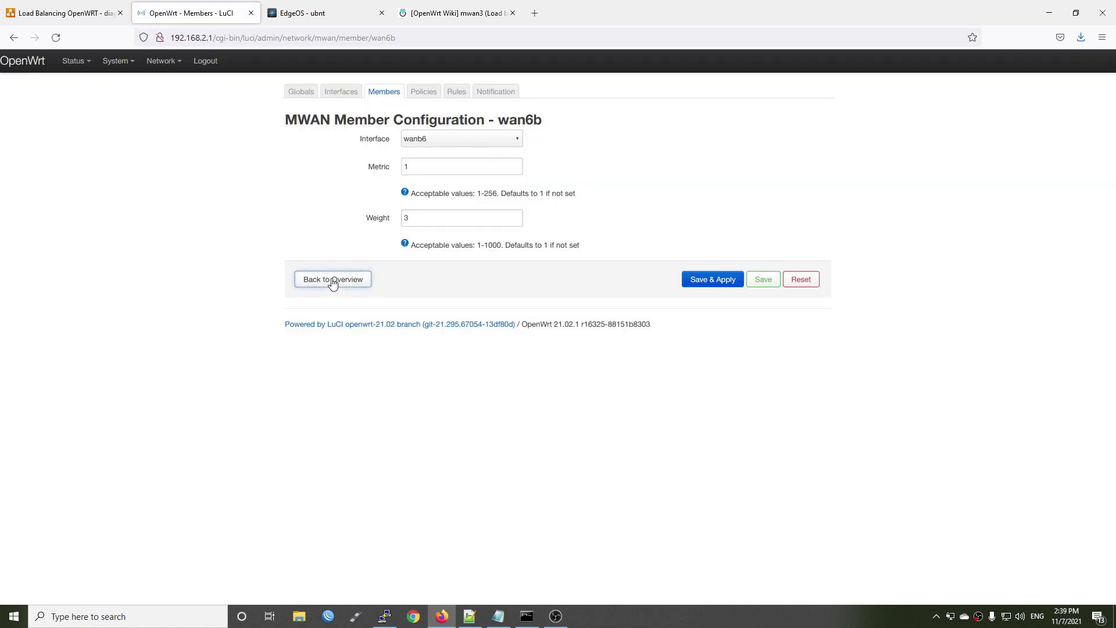
pyautogui.click(331, 279)
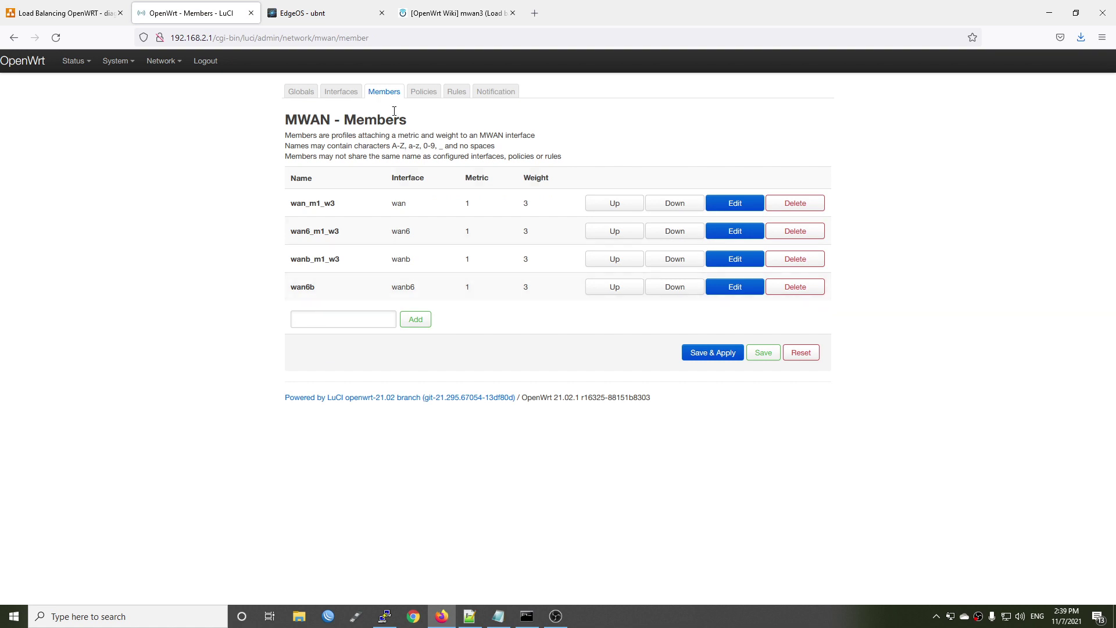
# Delete the MWAN policies wan_only, wanb_only, wan_wanb and wanb_wan.
pyautogui.click(423, 92)
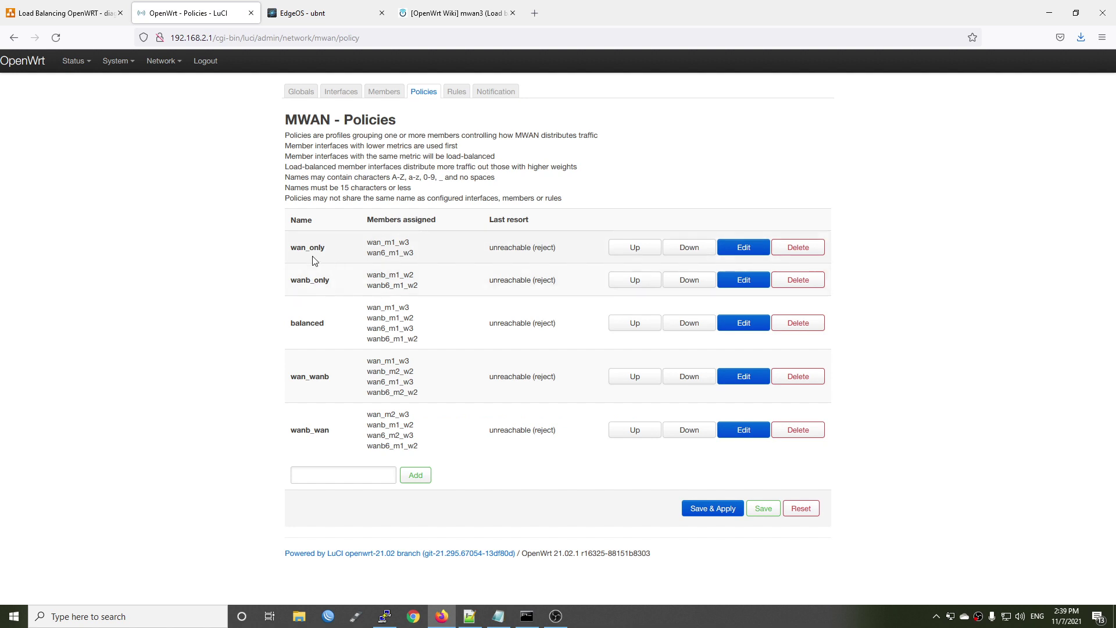
pyautogui.click(807, 249)
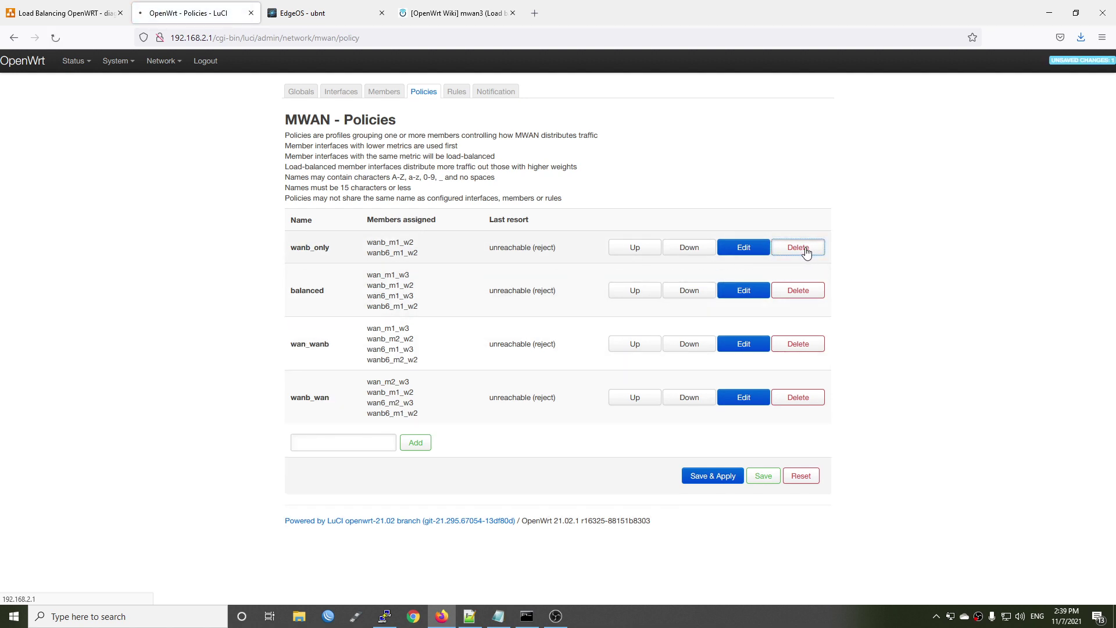
pyautogui.click(807, 250)
pyautogui.click(801, 312)
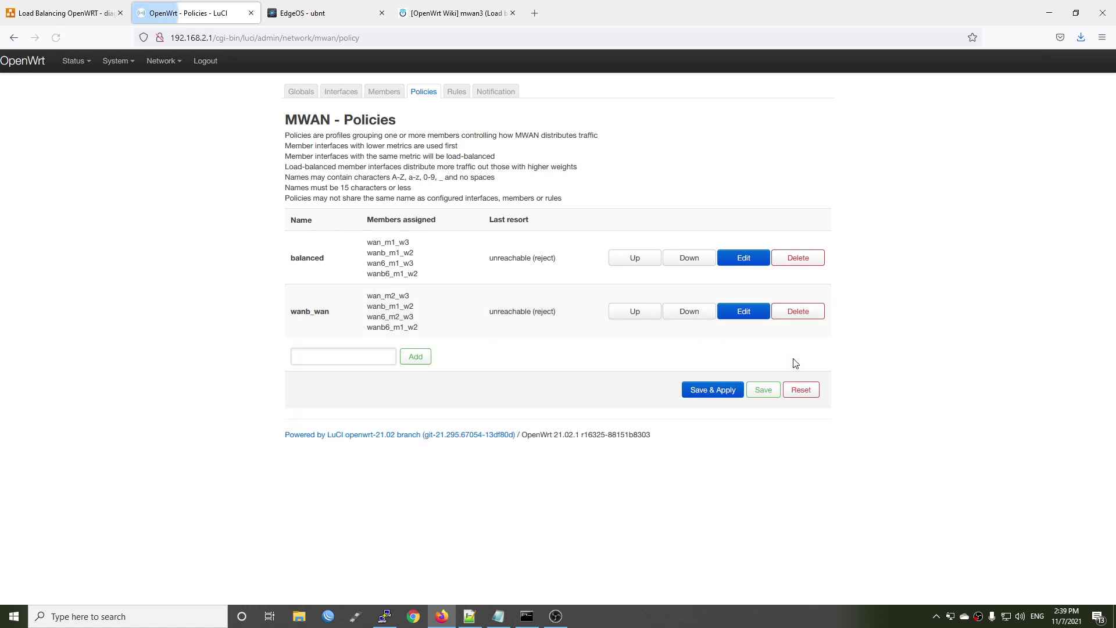
pyautogui.click(797, 312)
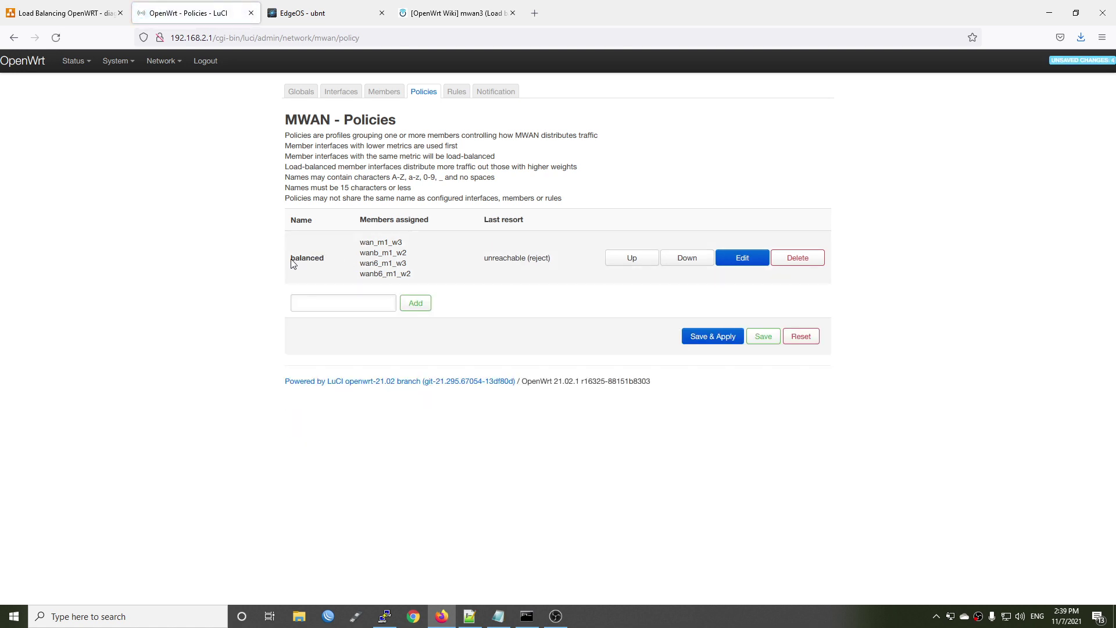
# Remove all members currently assigned to the MWAN policy balanced.
pyautogui.click(752, 266)
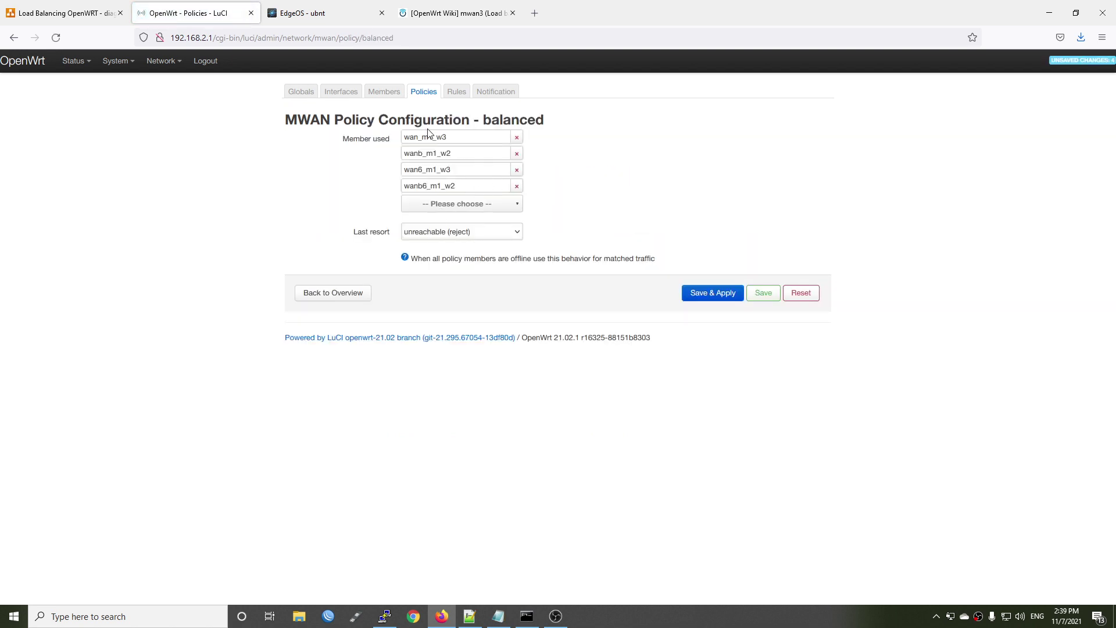
pyautogui.click(517, 139)
pyautogui.click(517, 140)
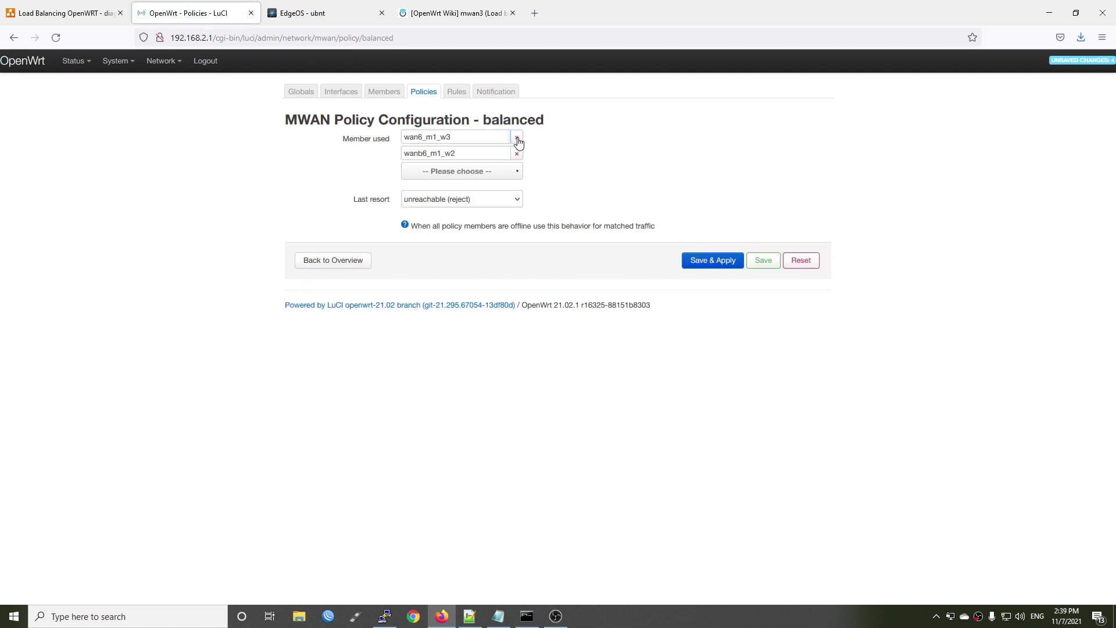
pyautogui.click(517, 140)
pyautogui.click(517, 140)
# Assign the members wan_m1_w3, wan6_m1_w3, wanb_m1_w3 and wan6b to the balanced policy.
pyautogui.click(487, 150)
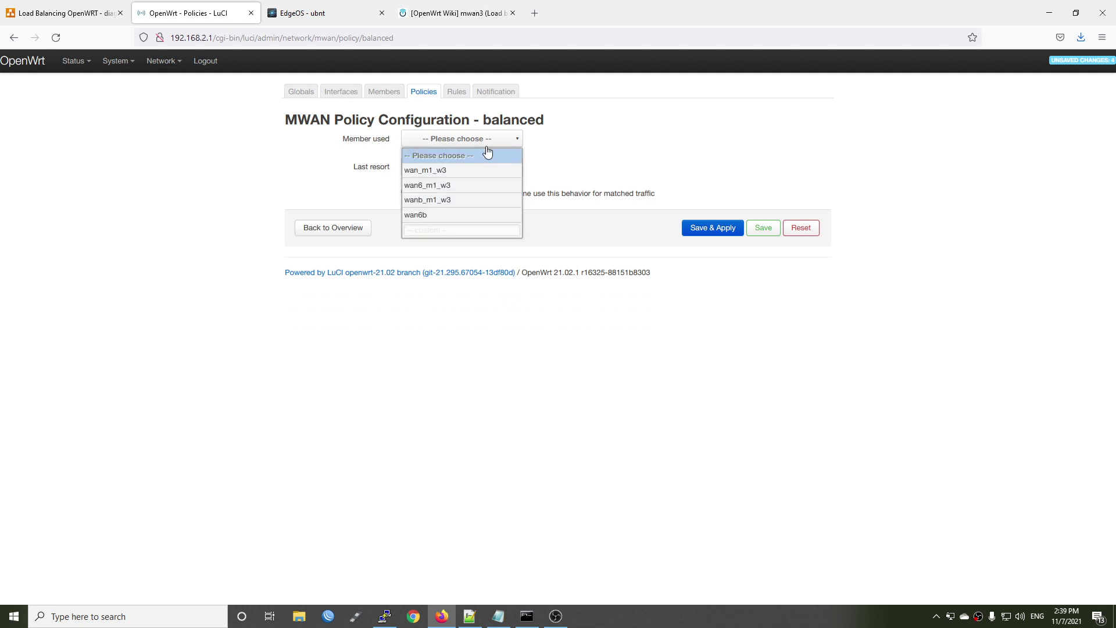
pyautogui.click(462, 170)
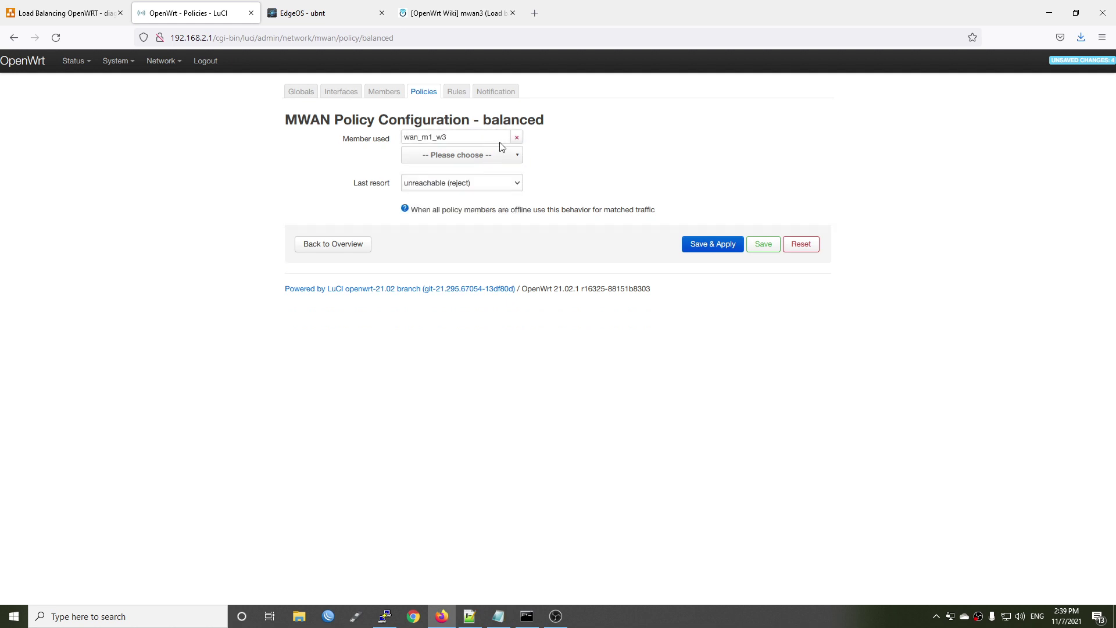
pyautogui.click(494, 153)
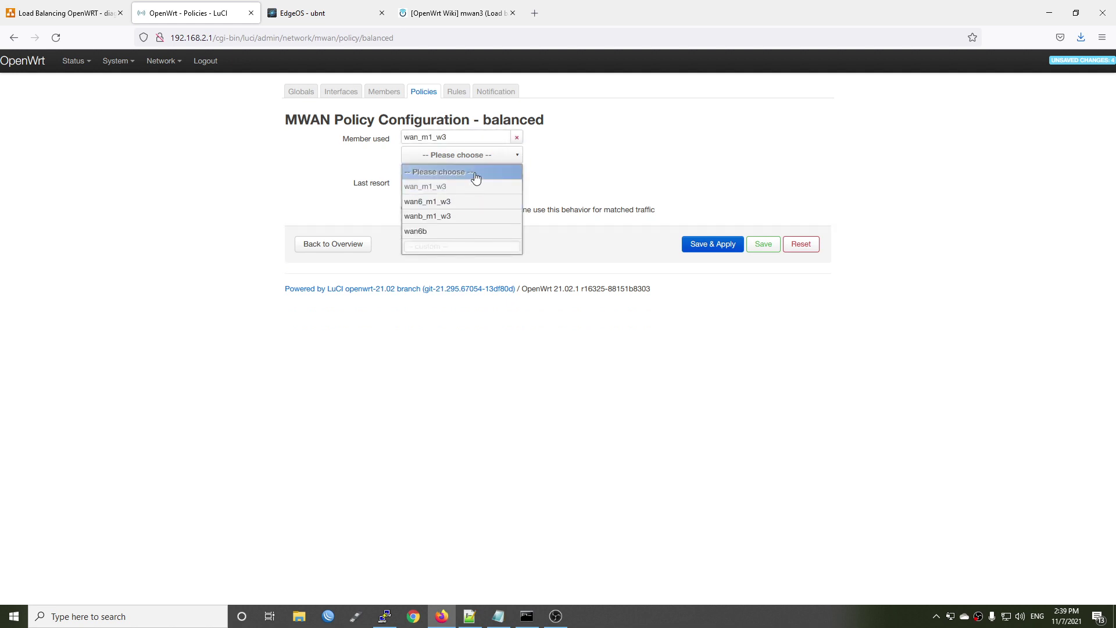
pyautogui.click(448, 201)
pyautogui.click(472, 175)
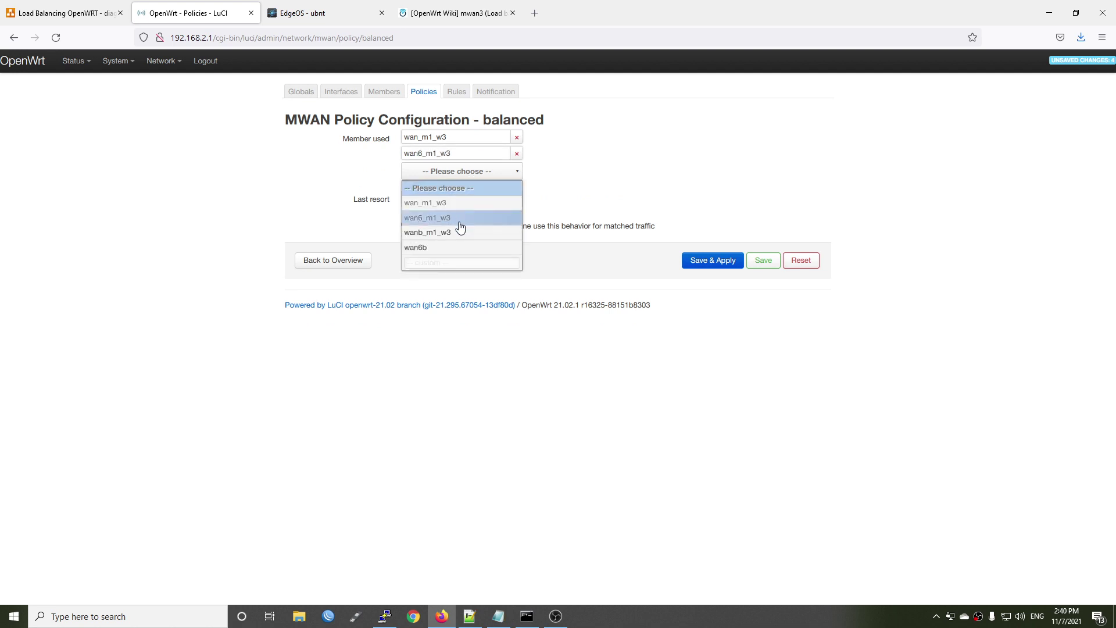
pyautogui.click(458, 232)
pyautogui.click(466, 188)
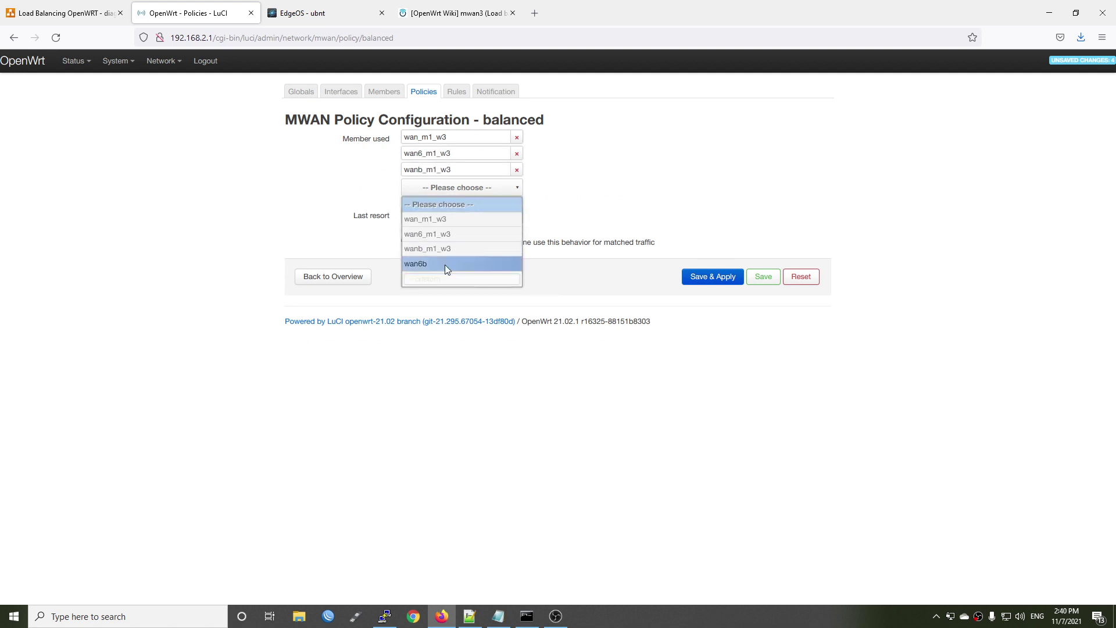
pyautogui.click(444, 264)
# Keep unreachable (reject) as the balanced policy's last resort, apply the changes and open the MWAN rules.
pyautogui.click(480, 232)
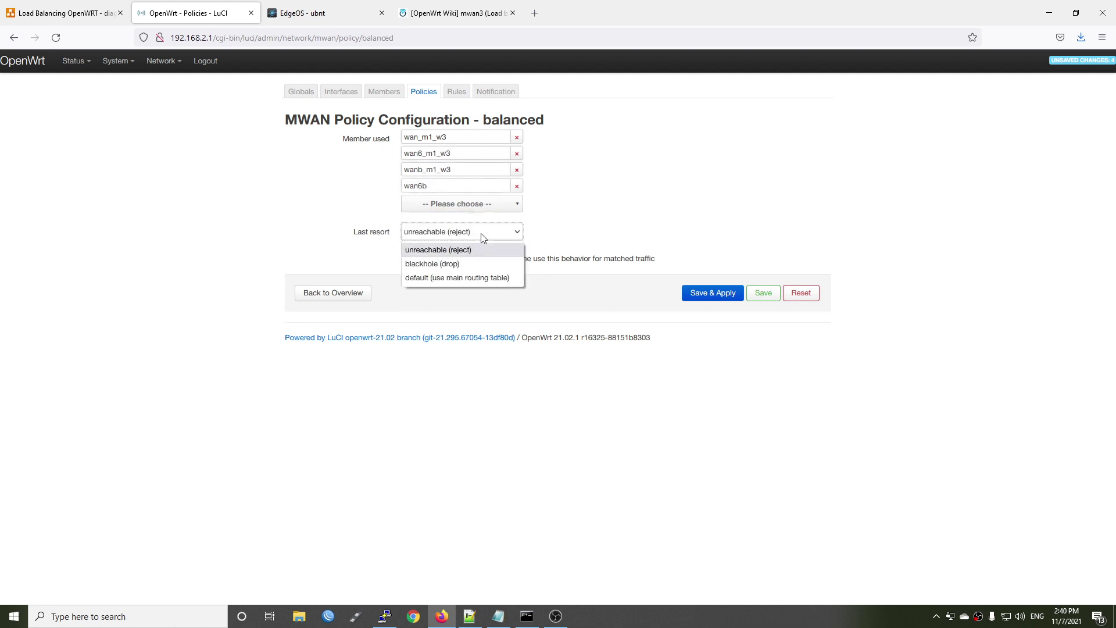
pyautogui.click(480, 232)
pyautogui.click(706, 298)
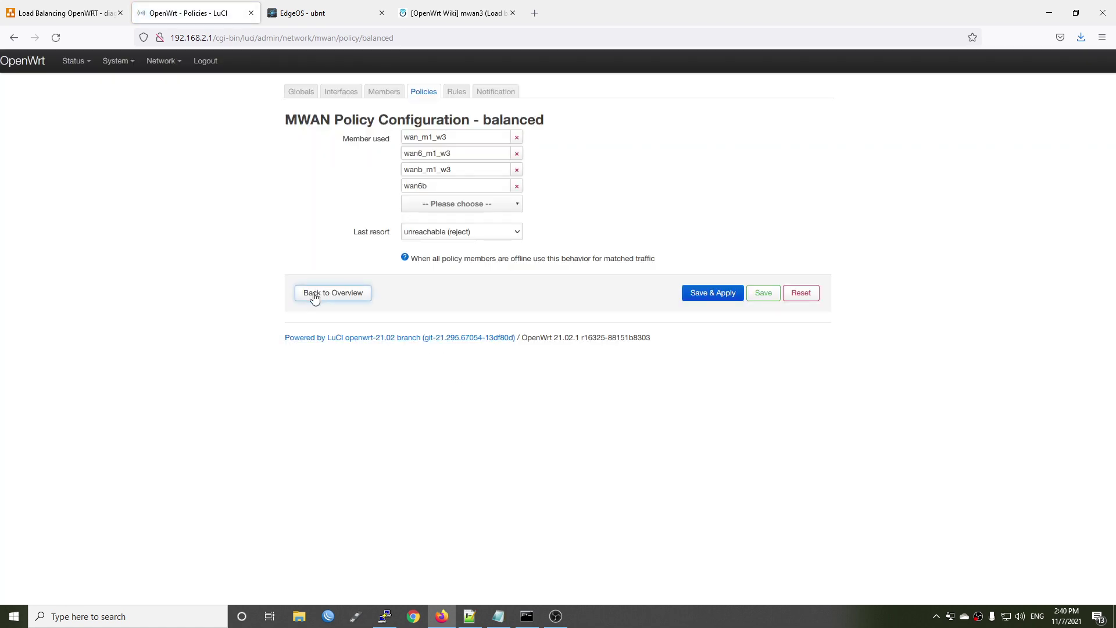
pyautogui.click(314, 296)
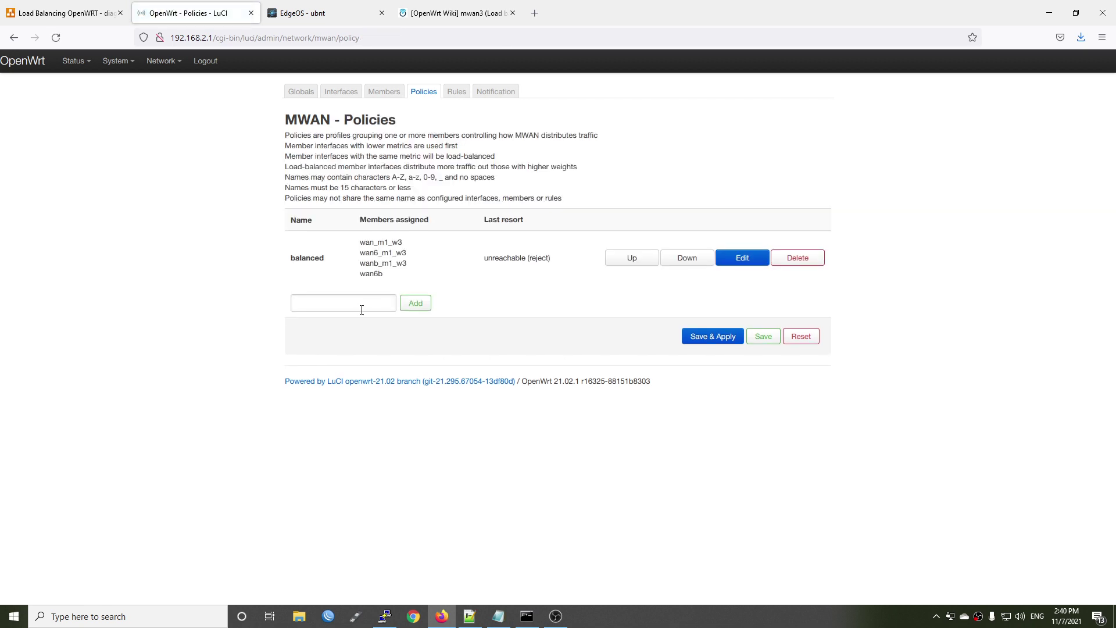
pyautogui.click(454, 93)
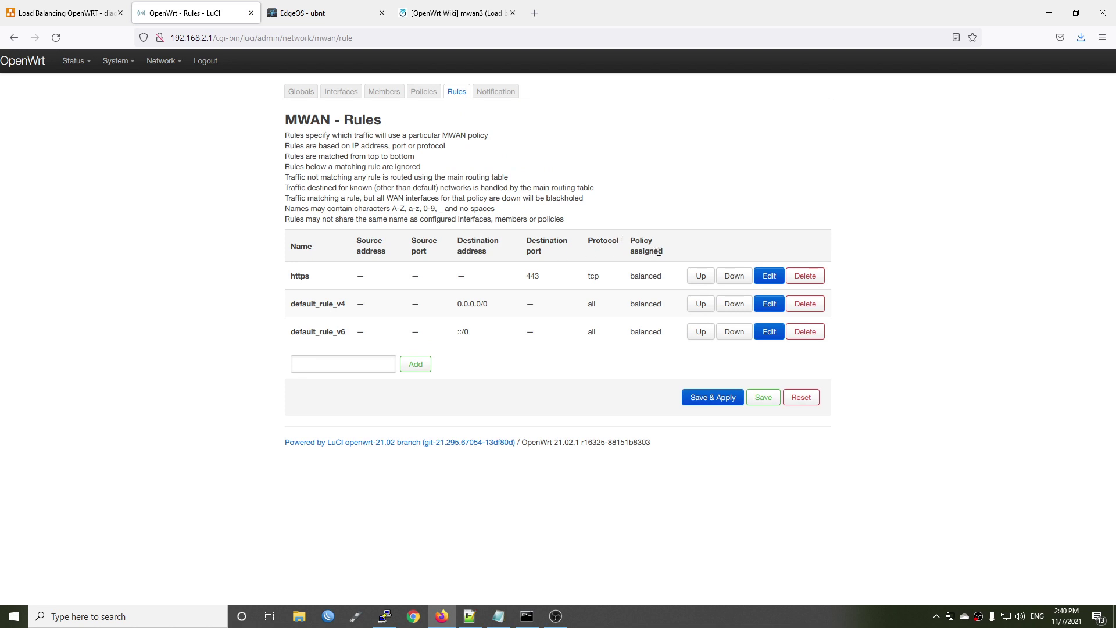
# Compare the policy assigned to the https rule with the policy name defined in MWAN Policies.
pyautogui.moveTo(667, 277); pyautogui.dragTo(628, 282)
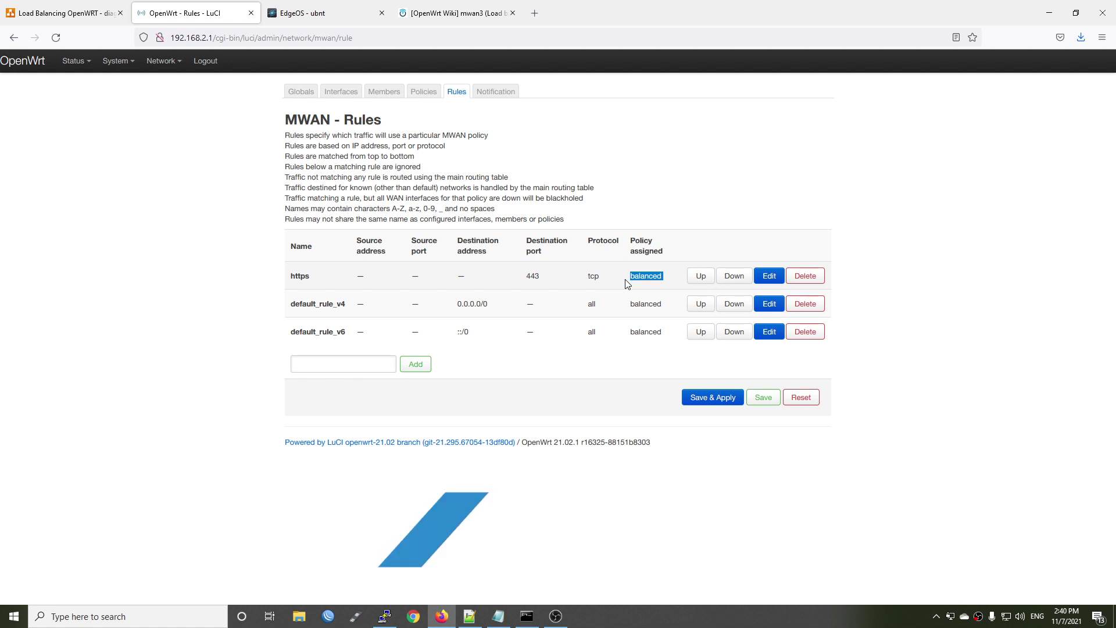
pyautogui.click(433, 94)
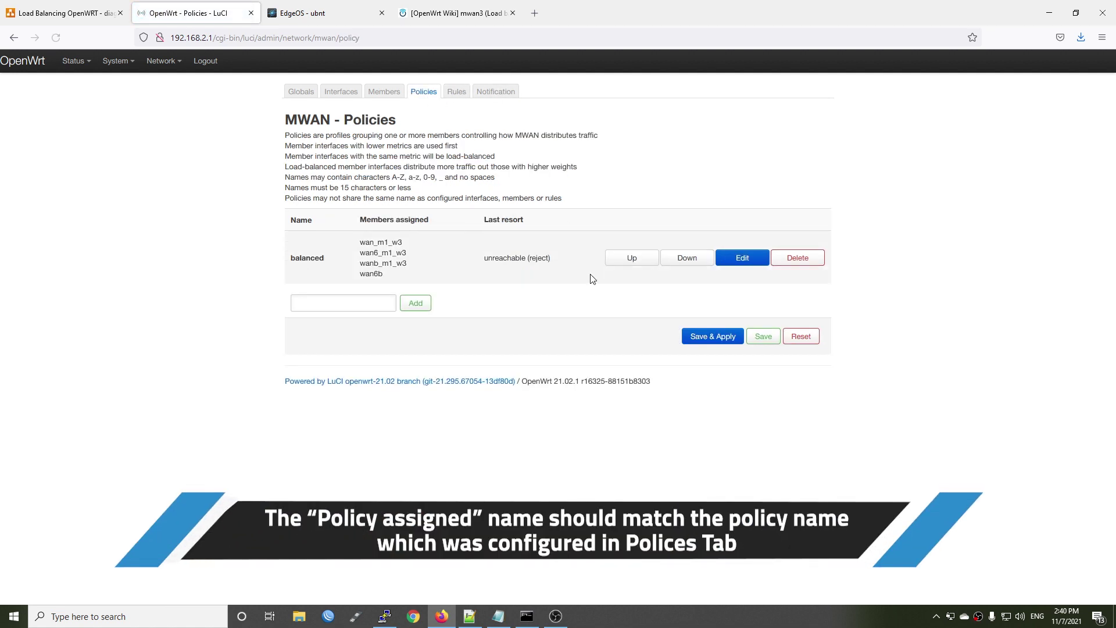
pyautogui.click(456, 94)
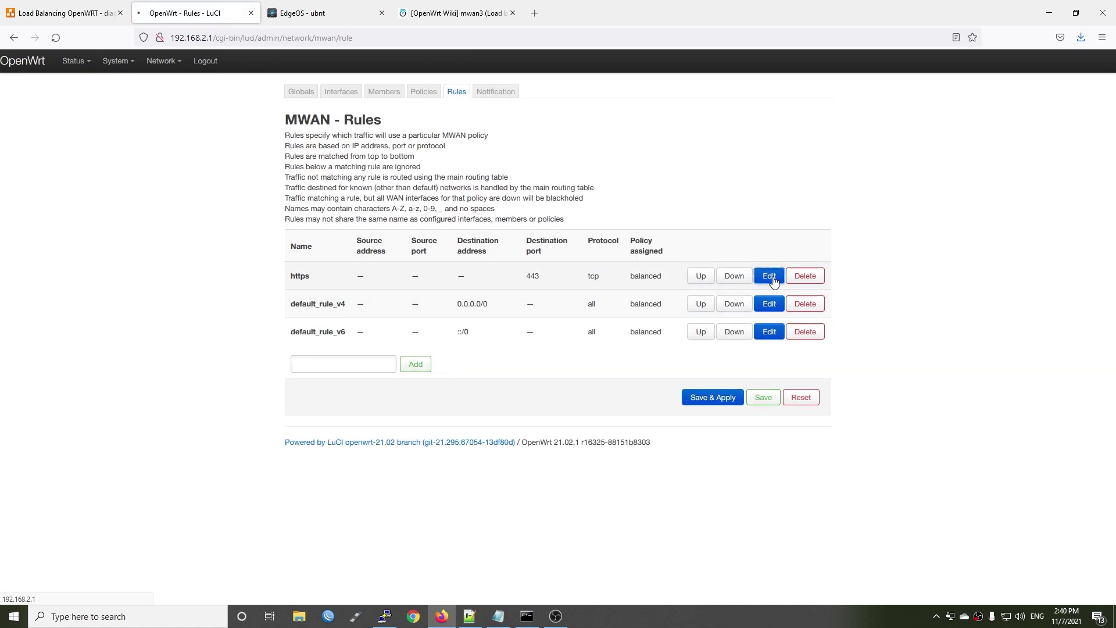
# Check the policies available for assignment in the https rule's settings and return to the rules overview.
pyautogui.click(769, 276)
pyautogui.scroll(-2, 669, 332)
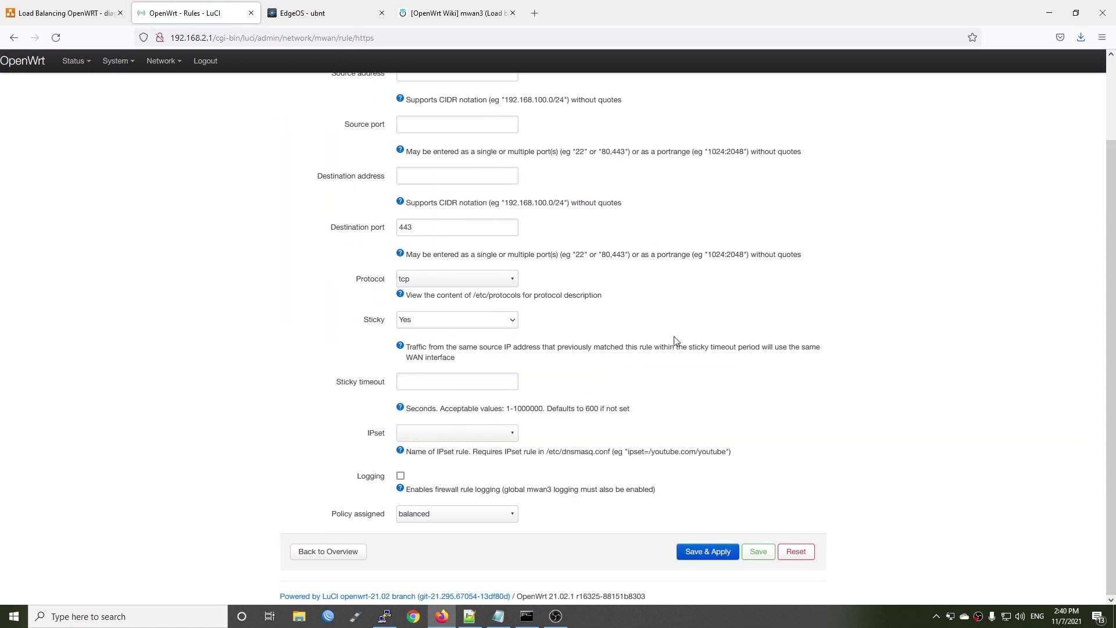
pyautogui.click(441, 518)
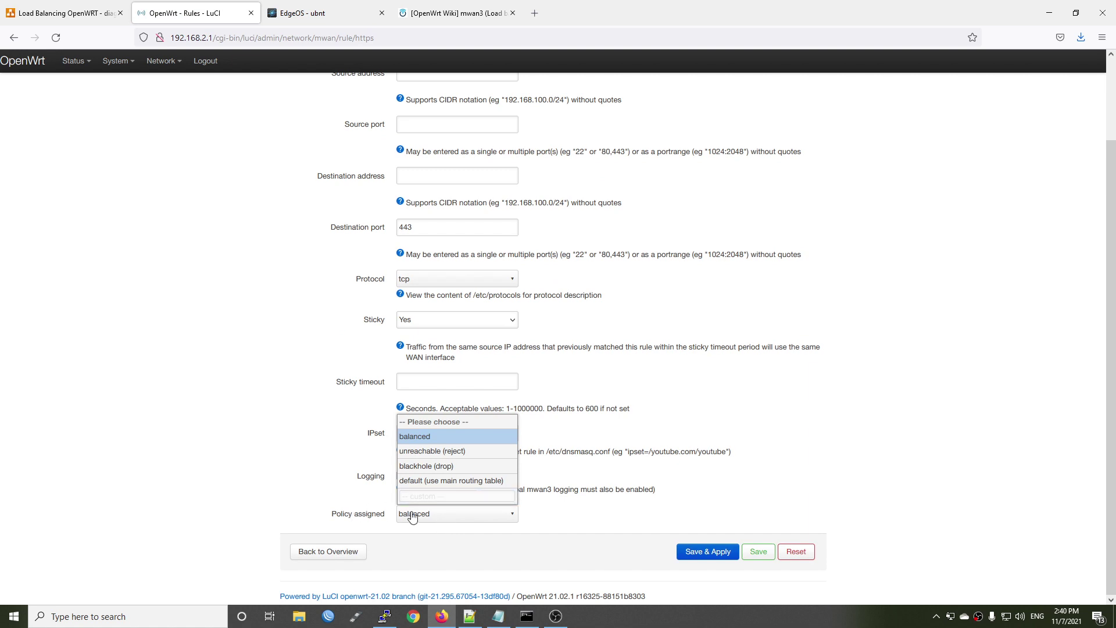
pyautogui.click(437, 532)
pyautogui.click(321, 553)
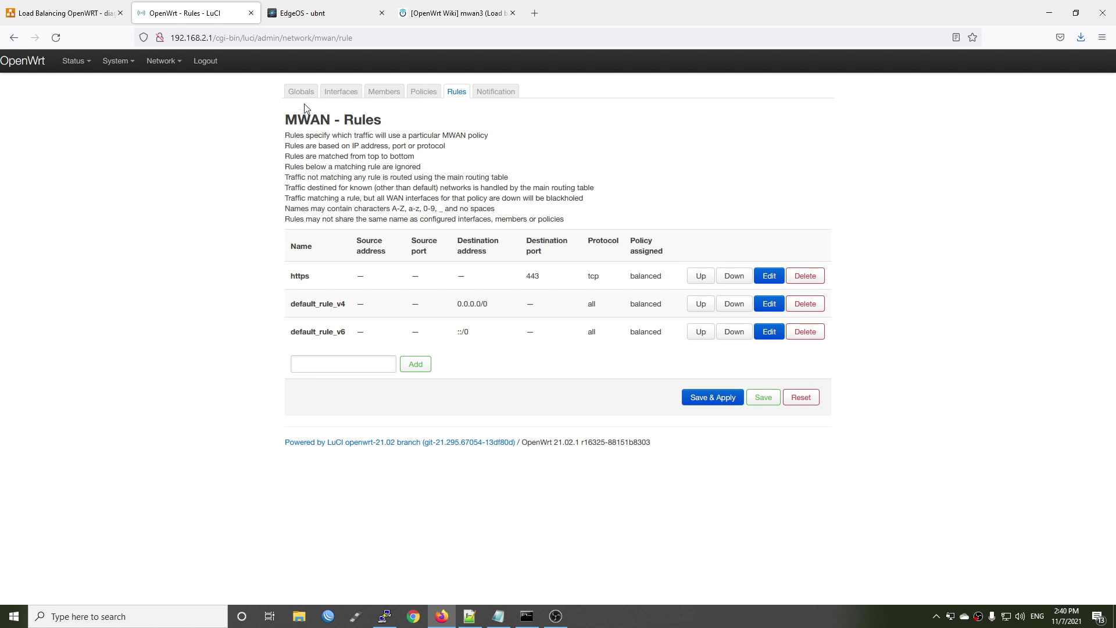
# Examine the load balancing status of the MWAN interfaces wan, wanb and wan6.
pyautogui.moveTo(67, 63)
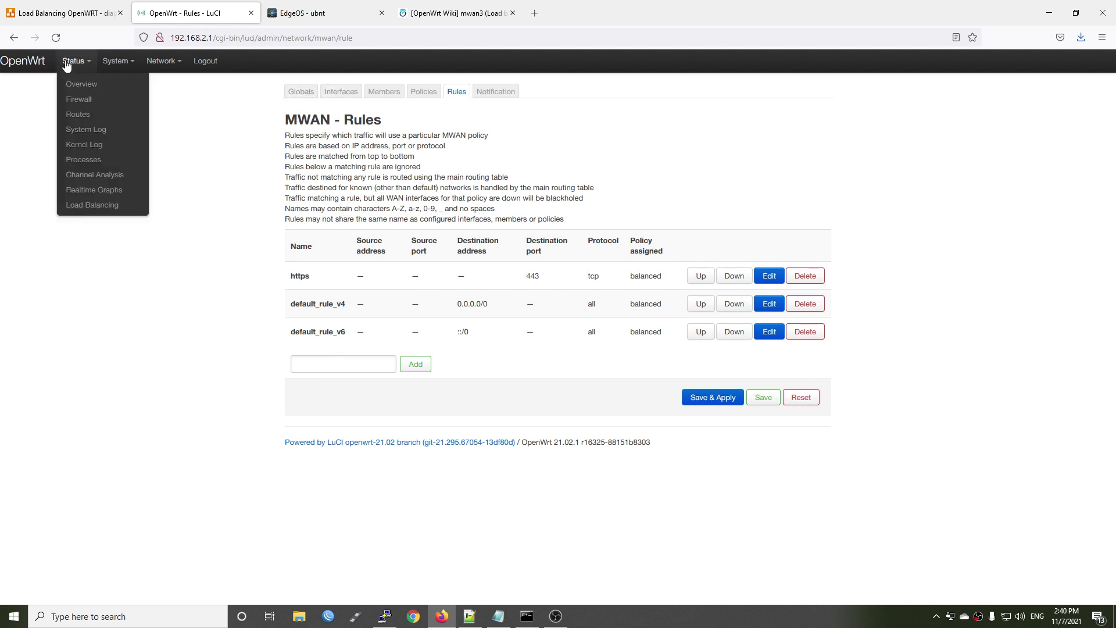
pyautogui.click(118, 208)
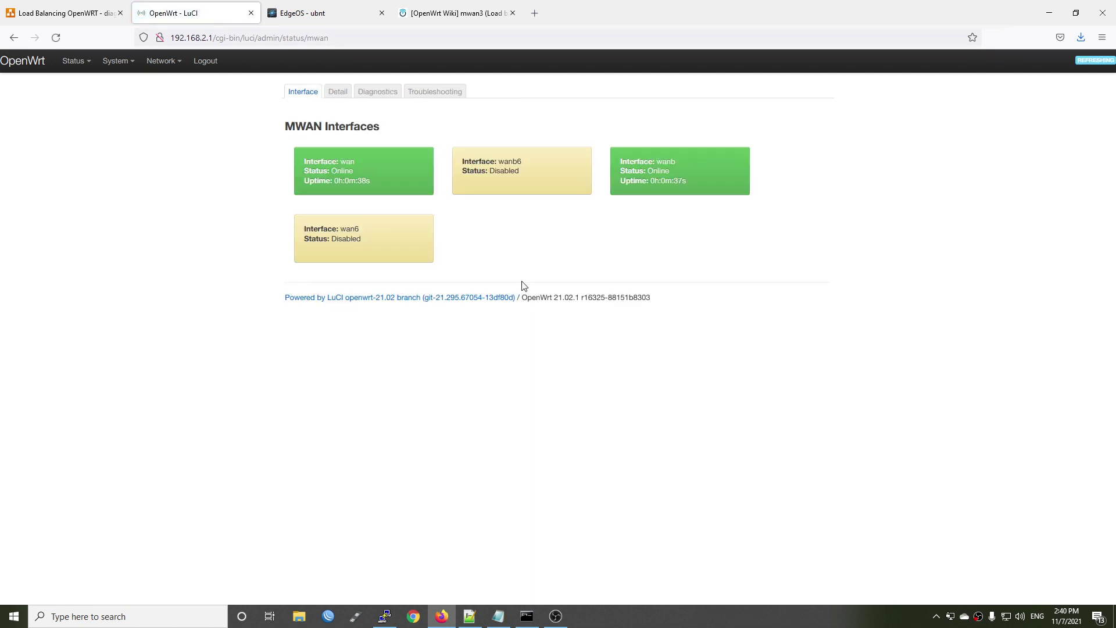
pyautogui.doubleClick(343, 161)
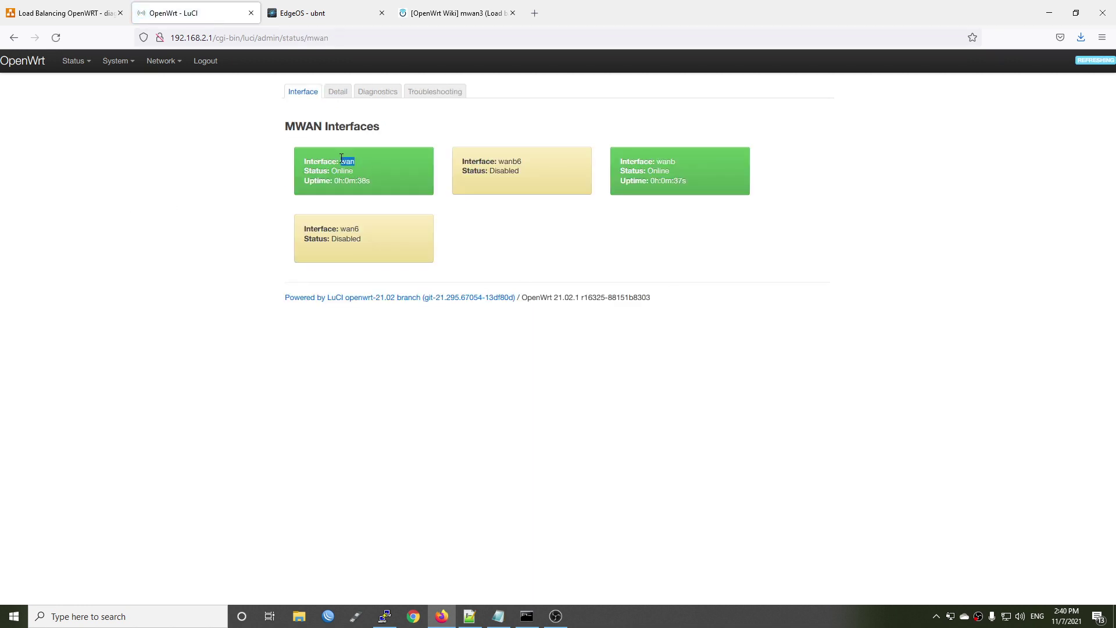
pyautogui.click(673, 163)
pyautogui.moveTo(665, 165)
pyautogui.mouseDown()
pyautogui.moveTo(668, 153)
pyautogui.moveTo(681, 174)
pyautogui.mouseUp()
pyautogui.moveTo(364, 231); pyautogui.dragTo(351, 230)
# Examine the WAN6 interface's protocol and addressing in the router's network interfaces list.
pyautogui.moveTo(165, 63)
pyautogui.click(168, 87)
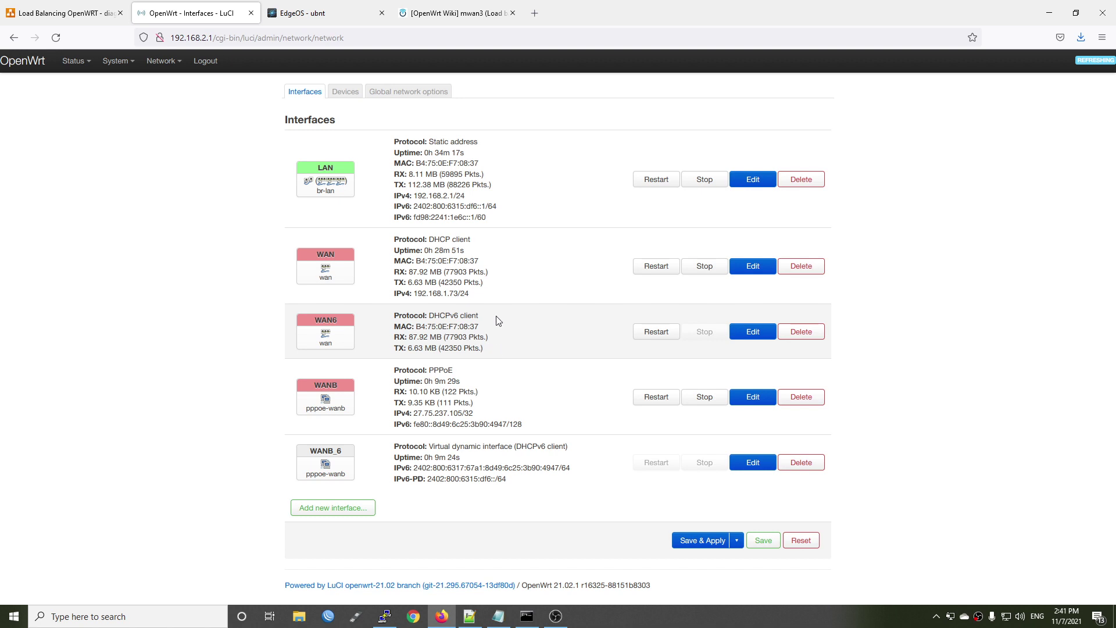
pyautogui.moveTo(481, 315); pyautogui.dragTo(427, 314)
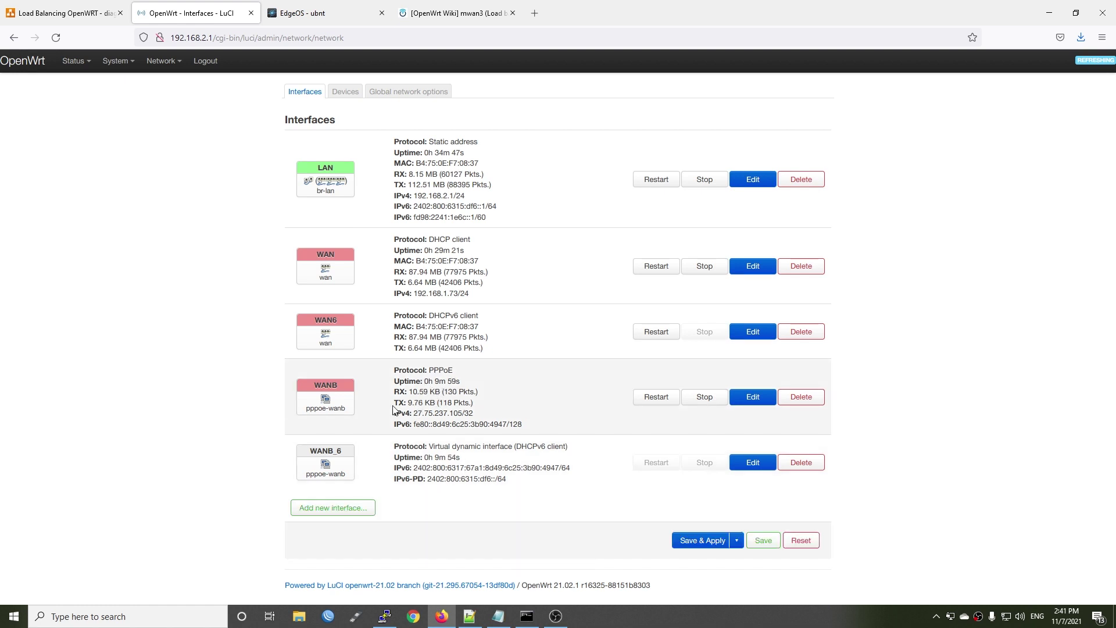
# Review the wanb6 interface configuration in the MWAN load balancing settings and return to the MWAN interfaces overview.
pyautogui.moveTo(161, 60)
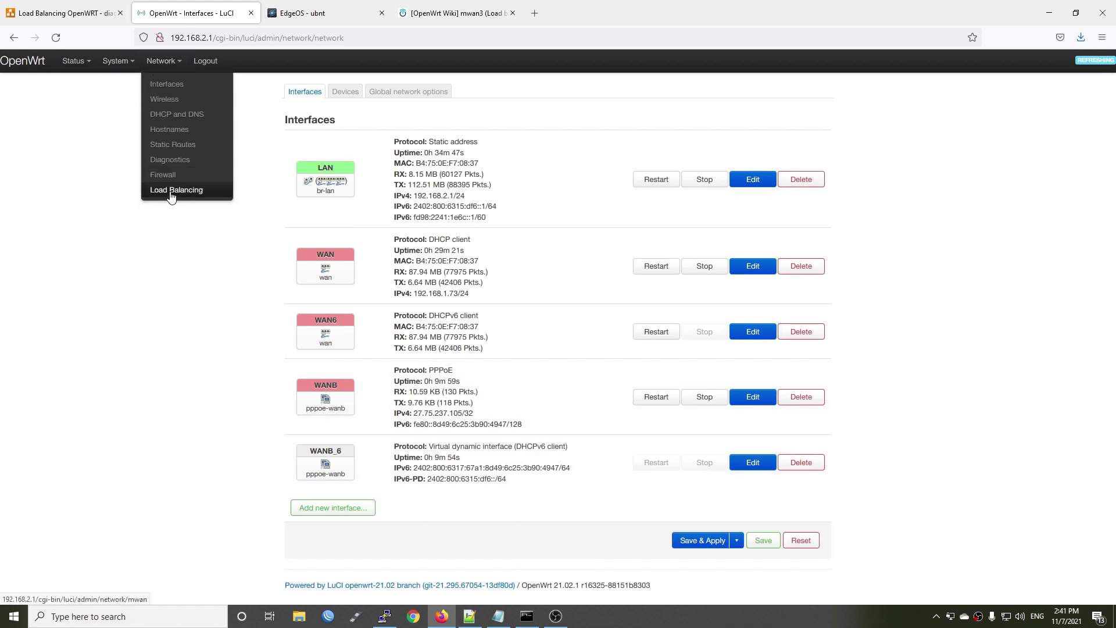
pyautogui.click(171, 194)
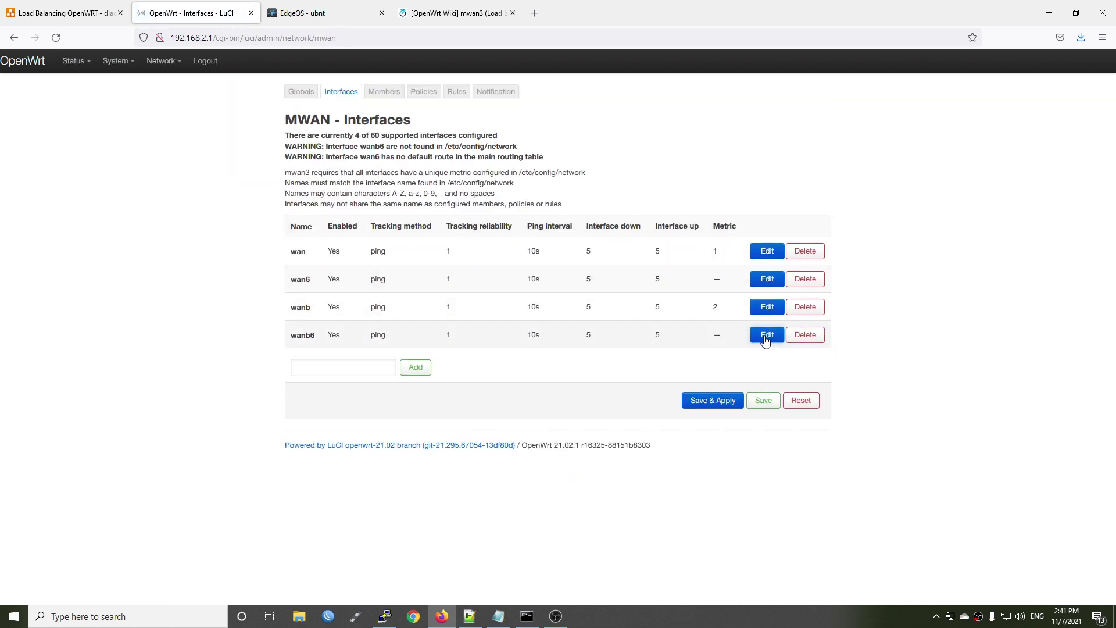
pyautogui.click(766, 335)
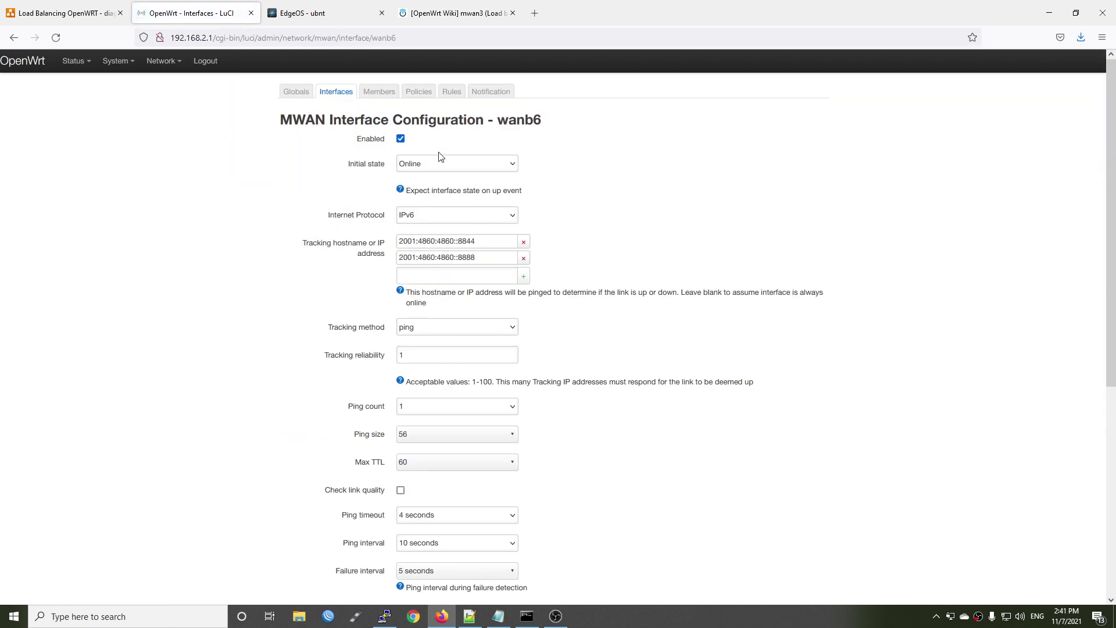
pyautogui.hotkey('alt', 'Left')
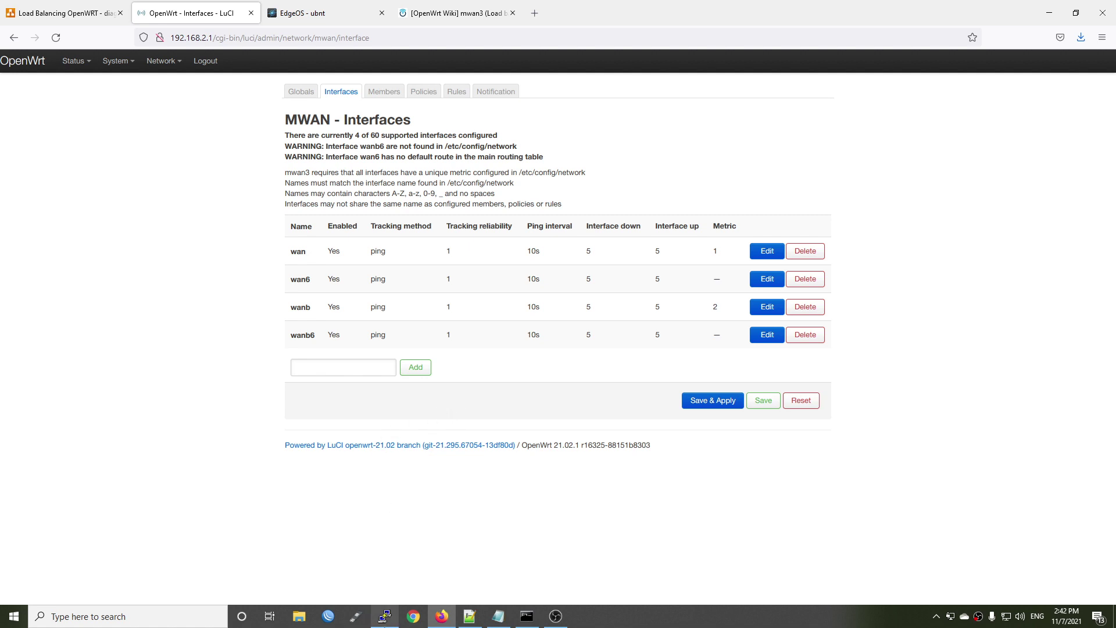
# Switch to the router's SSH terminal, open /etc/config/mwan3 in vi and go to the wanb6 interface section.
pyautogui.click(384, 617)
pyautogui.write('vi ')
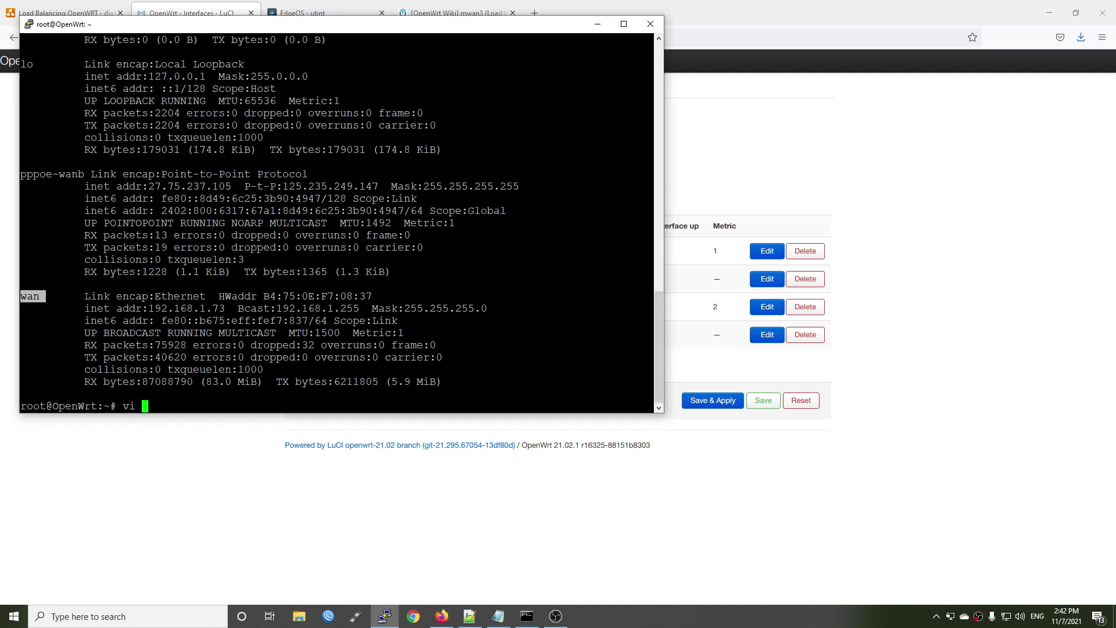
pyautogui.write('/etc/config/mwan3')
pyautogui.press('Return')
pyautogui.press('Down')
pyautogui.press('Down')
pyautogui.press('Down')
pyautogui.press('Down')
pyautogui.press('Down')
pyautogui.press('Down')
pyautogui.press('Down')
pyautogui.press('Down')
pyautogui.press('Down')
pyautogui.press('Down')
pyautogui.press('Down')
pyautogui.press('Down')
pyautogui.press('Down')
pyautogui.press('Down')
pyautogui.press('Down')
pyautogui.press('Down')
pyautogui.press('Down')
pyautogui.press('Down')
pyautogui.press('Down')
pyautogui.press('Down')
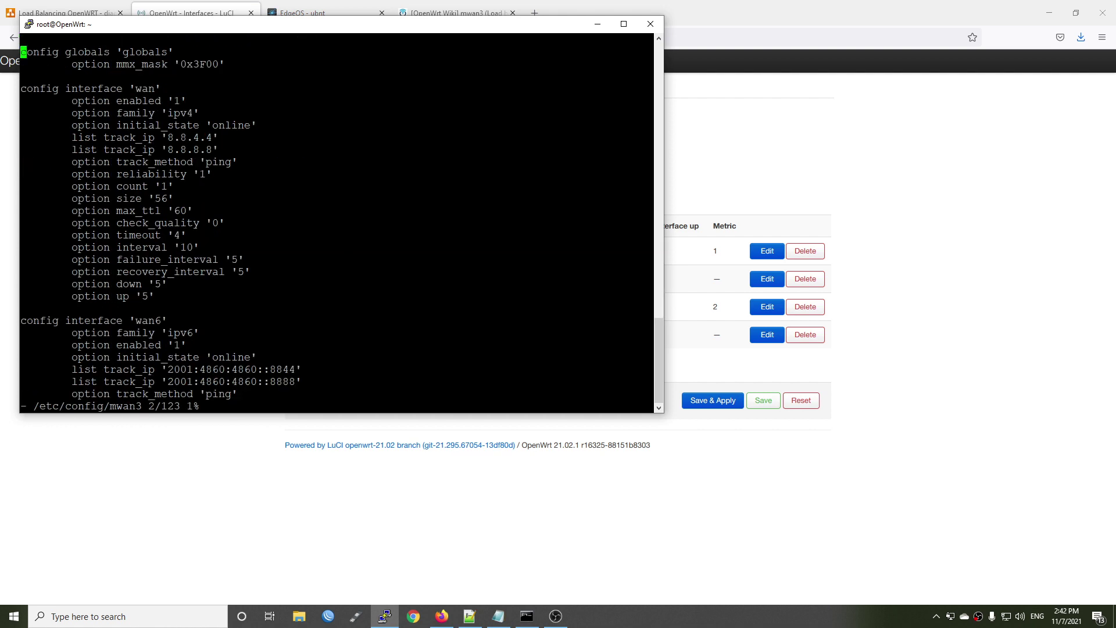
pyautogui.press('Down')
pyautogui.press('Down')
pyautogui.press('Down')
pyautogui.press('Down')
pyautogui.press('Down')
pyautogui.press('Down')
pyautogui.press('Down')
pyautogui.press('Down')
pyautogui.press('Down')
pyautogui.press('Down')
pyautogui.press('Down')
pyautogui.press('Down')
pyautogui.press('Down')
pyautogui.press('Down')
pyautogui.press('Down')
pyautogui.press('Down')
pyautogui.press('Down')
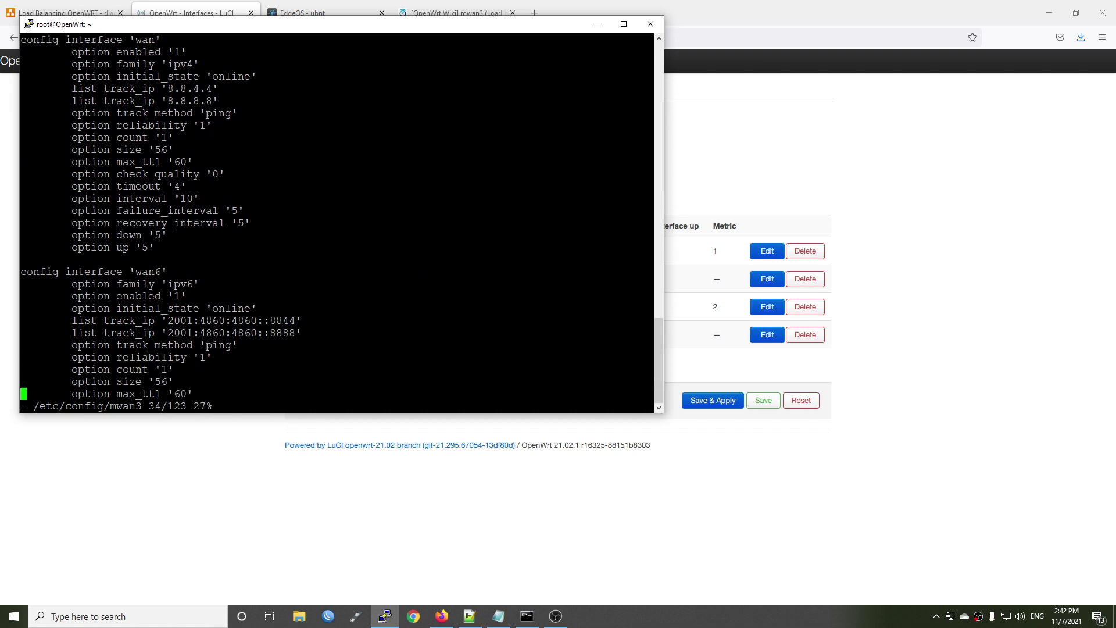
pyautogui.press('Down')
pyautogui.press('Down')
pyautogui.press('Down')
pyautogui.press('Down')
pyautogui.press('Down')
pyautogui.press('Down')
pyautogui.press('Down')
pyautogui.press('Down')
pyautogui.press('Down')
pyautogui.press('Down')
pyautogui.press('Down')
pyautogui.press('Down')
pyautogui.press('Down')
pyautogui.press('Down')
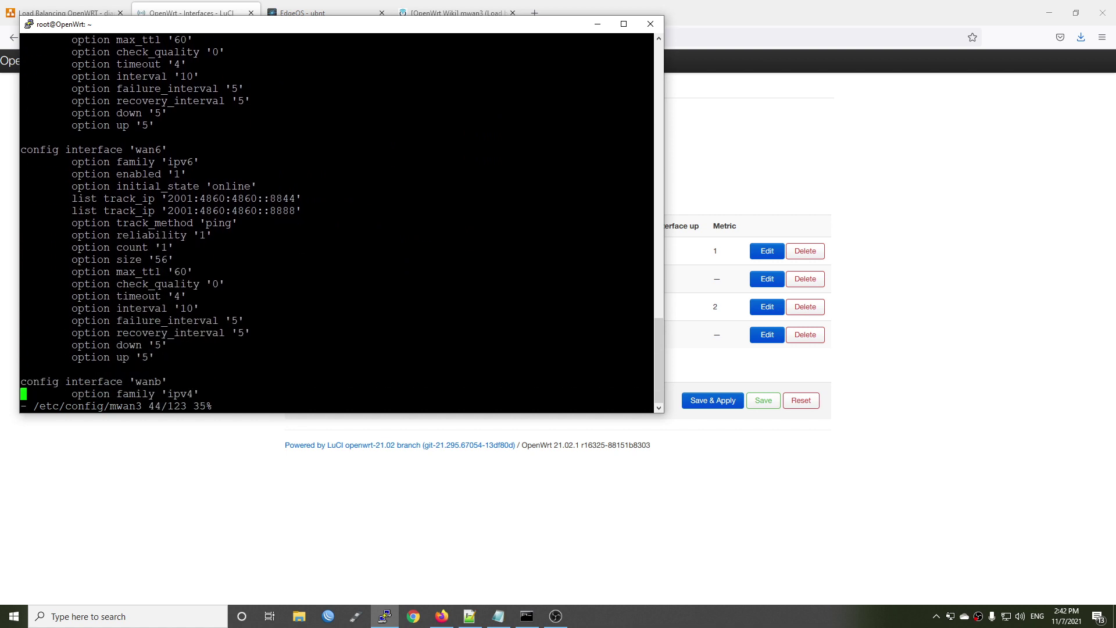
pyautogui.press('Down')
pyautogui.press('Down')
pyautogui.press('Down')
pyautogui.press('Down')
pyautogui.press('Down')
pyautogui.press('Down')
pyautogui.press('Down')
pyautogui.press('Down')
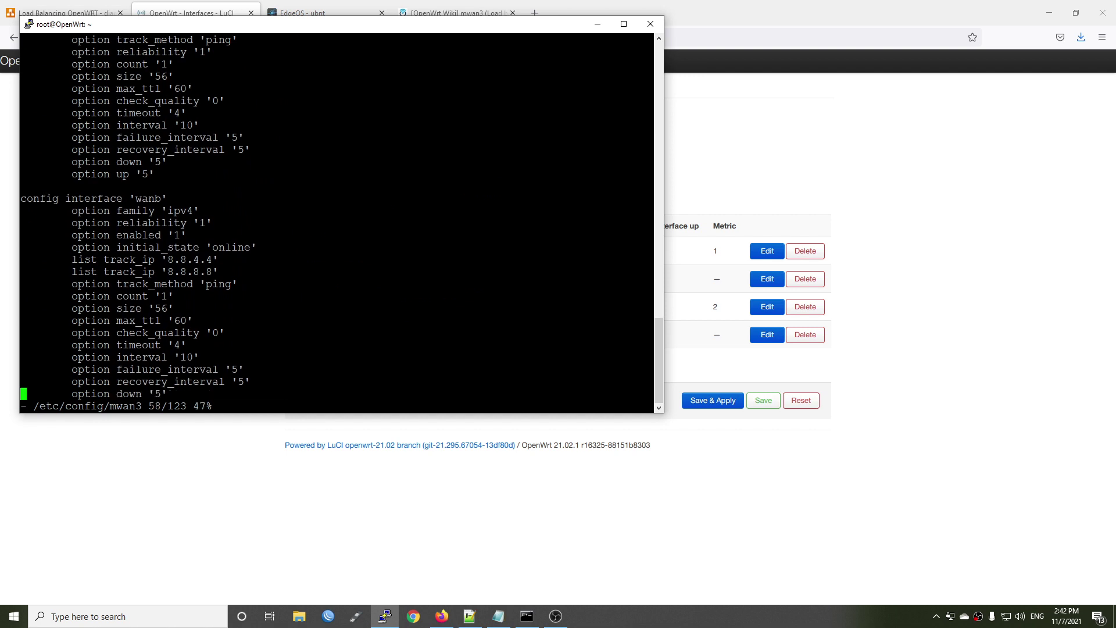
pyautogui.press('Up')
pyautogui.press('Up')
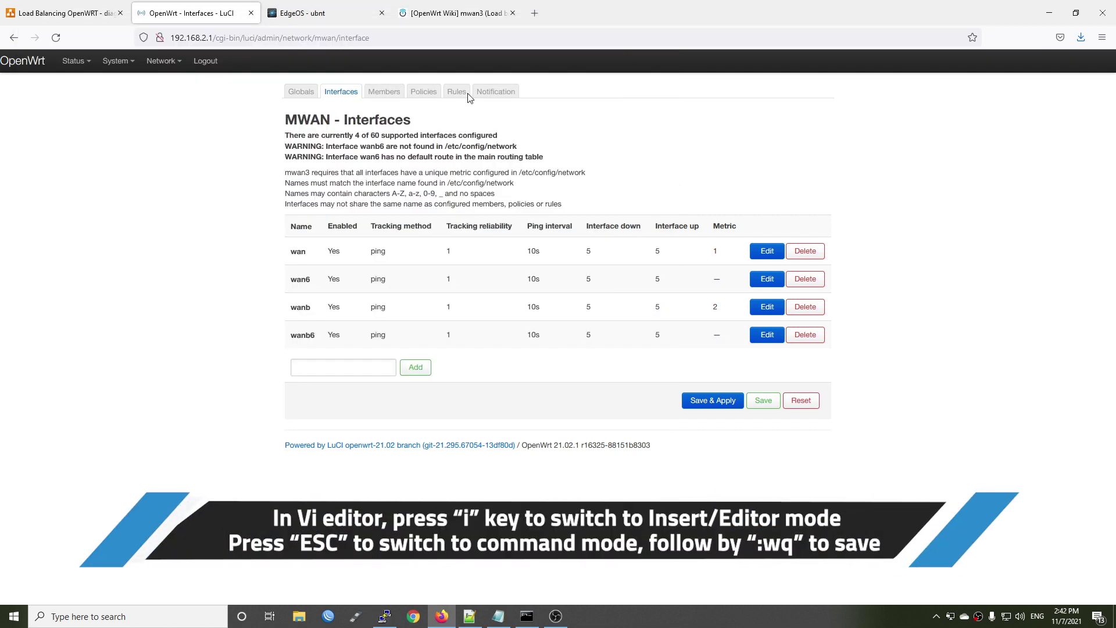
# Check the exact IPv6 interface name in the router's network interfaces list and rename wanb6 to wanb_6 in the mwan3 config.
pyautogui.moveTo(164, 60)
pyautogui.click(167, 84)
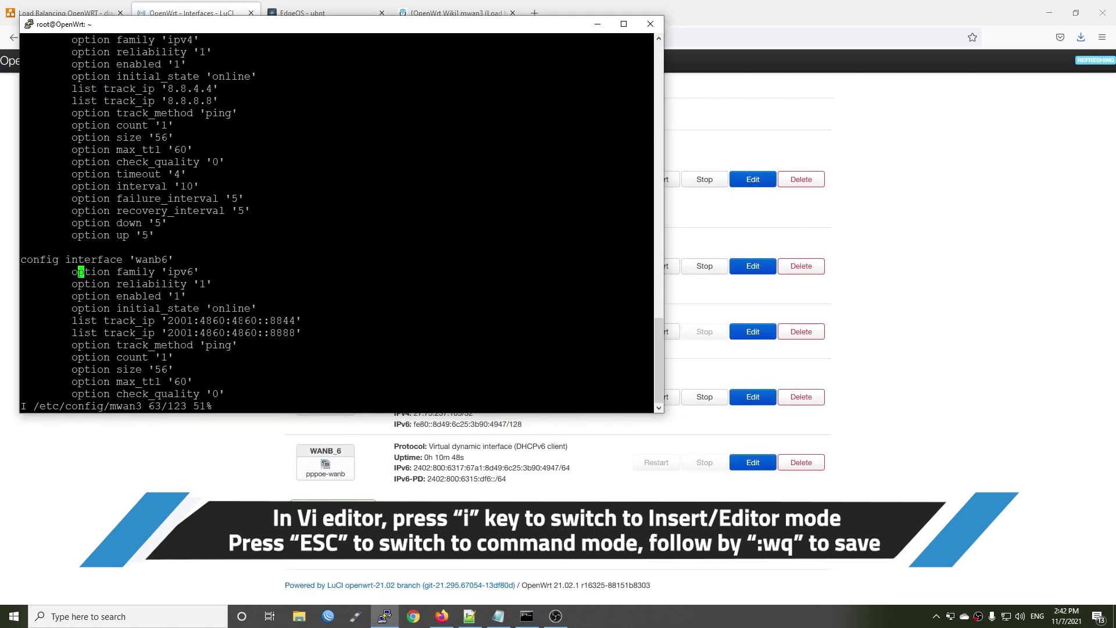
pyautogui.press('Right')
pyautogui.press('Right')
pyautogui.press('Right')
pyautogui.press('Right')
pyautogui.press('Right')
pyautogui.press('Right')
pyautogui.press('Right')
pyautogui.press('Up')
pyautogui.press('Up')
pyautogui.press('Down')
pyautogui.press('Right')
pyautogui.press('Right')
pyautogui.press('Right')
pyautogui.press('Right')
pyautogui.press('Right')
pyautogui.press('Right')
pyautogui.press('Right')
pyautogui.press('Right')
pyautogui.press('Right')
pyautogui.press('Right')
pyautogui.press('Right')
pyautogui.press('Right')
pyautogui.press('Right')
pyautogui.press('Right')
pyautogui.press('Right')
pyautogui.press('Right')
pyautogui.press('Right')
pyautogui.press('Right')
pyautogui.press('Right')
pyautogui.press('Right')
pyautogui.press('Left')
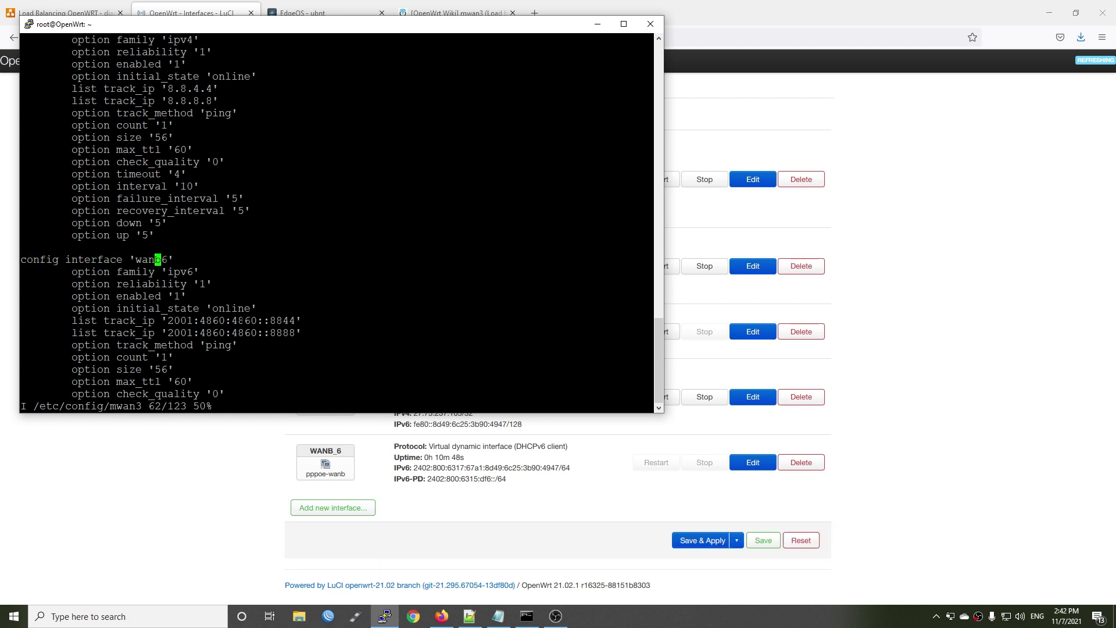
pyautogui.press('Right')
pyautogui.write('_')
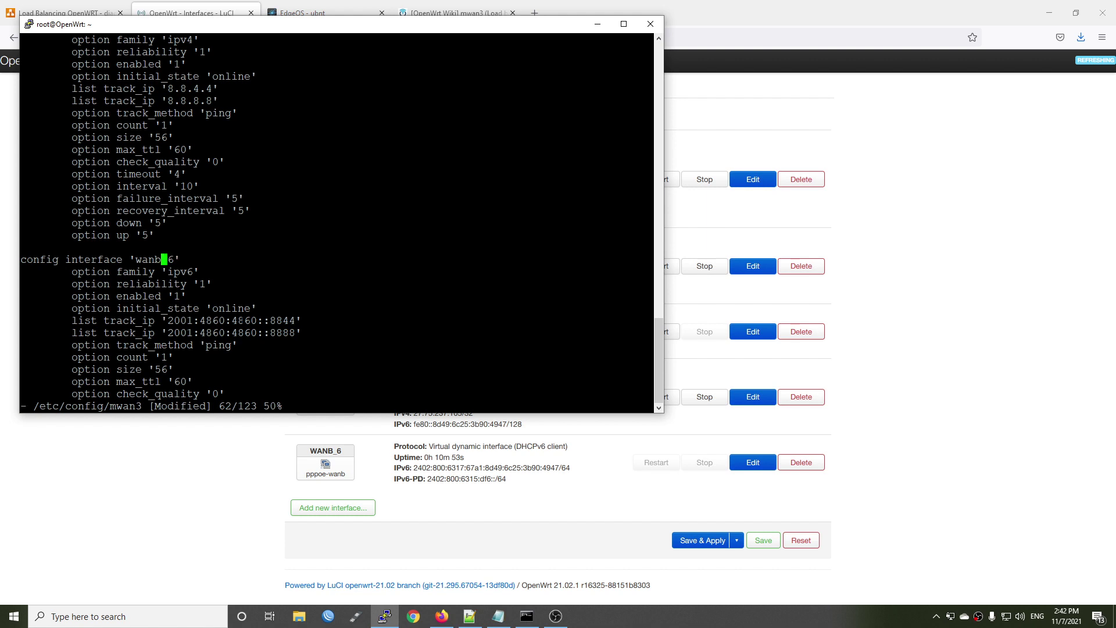
# Save the mwan3 config, quit vi and restart the router's network service.
pyautogui.write(':wq')
pyautogui.press('Return')
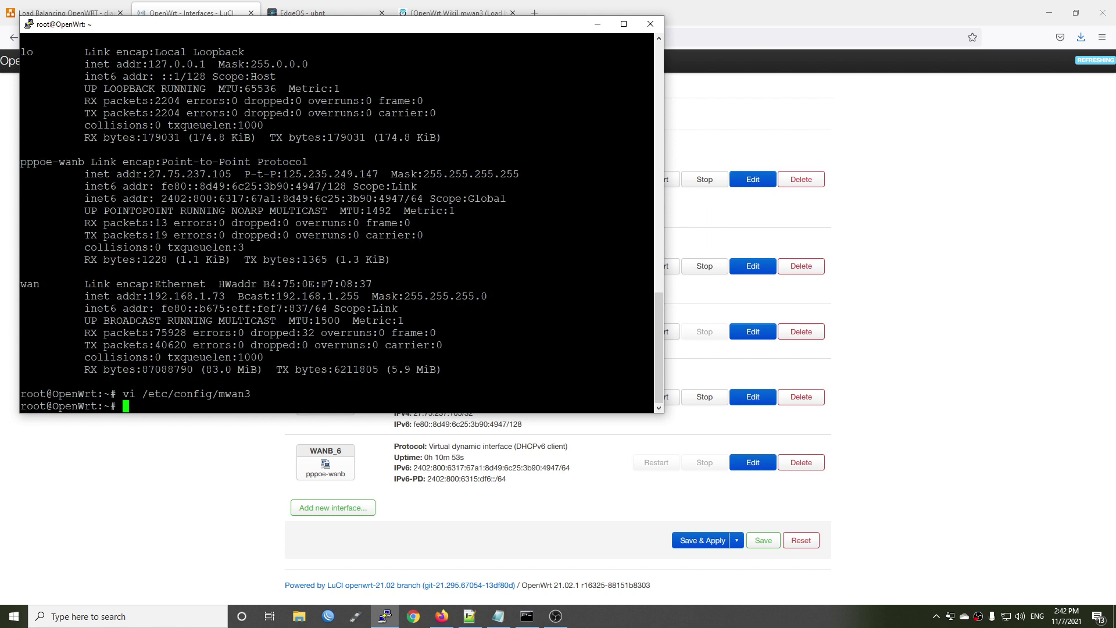
pyautogui.write('service network restart')
pyautogui.press('Return')
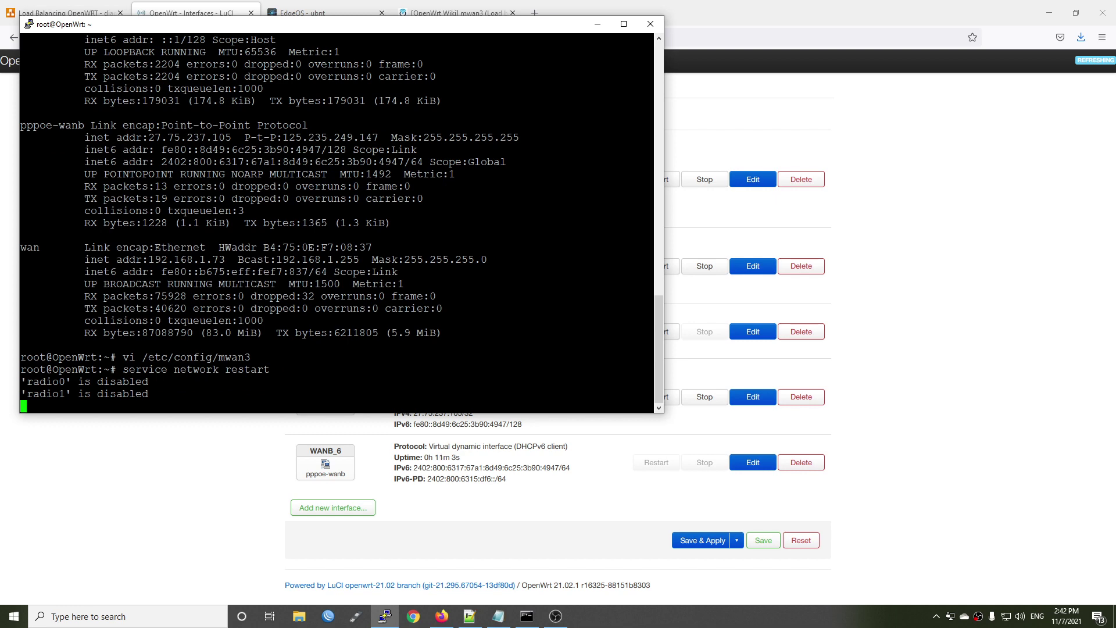
# Return to the browser and check the refreshed load balancing status of the MWAN interfaces, especially wanb_6.
pyautogui.hotkey('alt', 'Tab')
pyautogui.hotkey('alt', 'Tab')
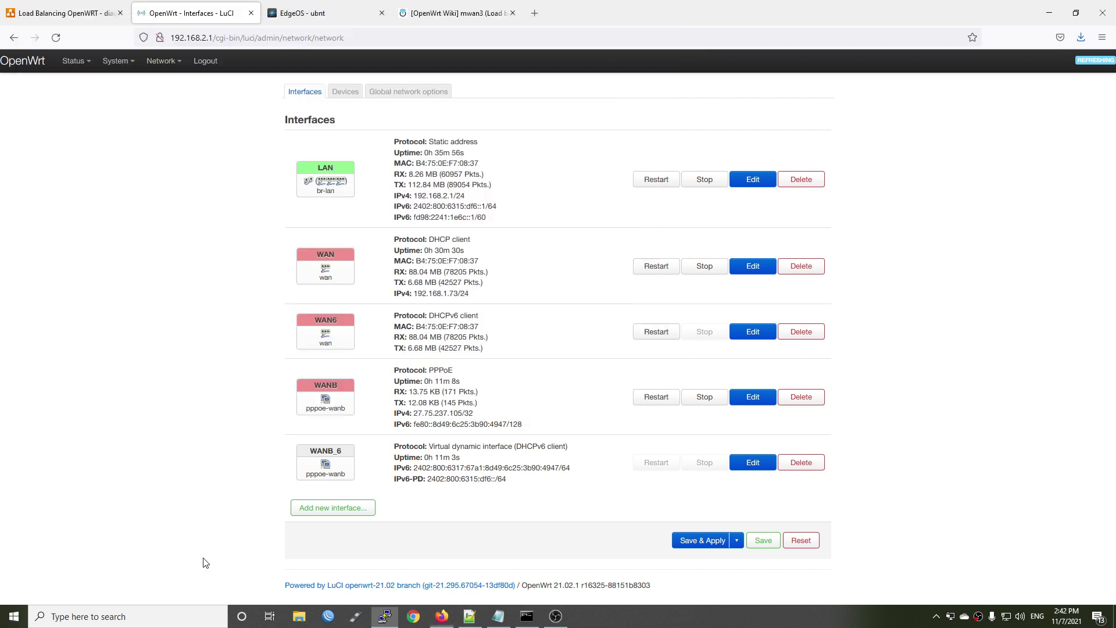
pyautogui.hotkey('alt', 'Tab')
pyautogui.moveTo(76, 68)
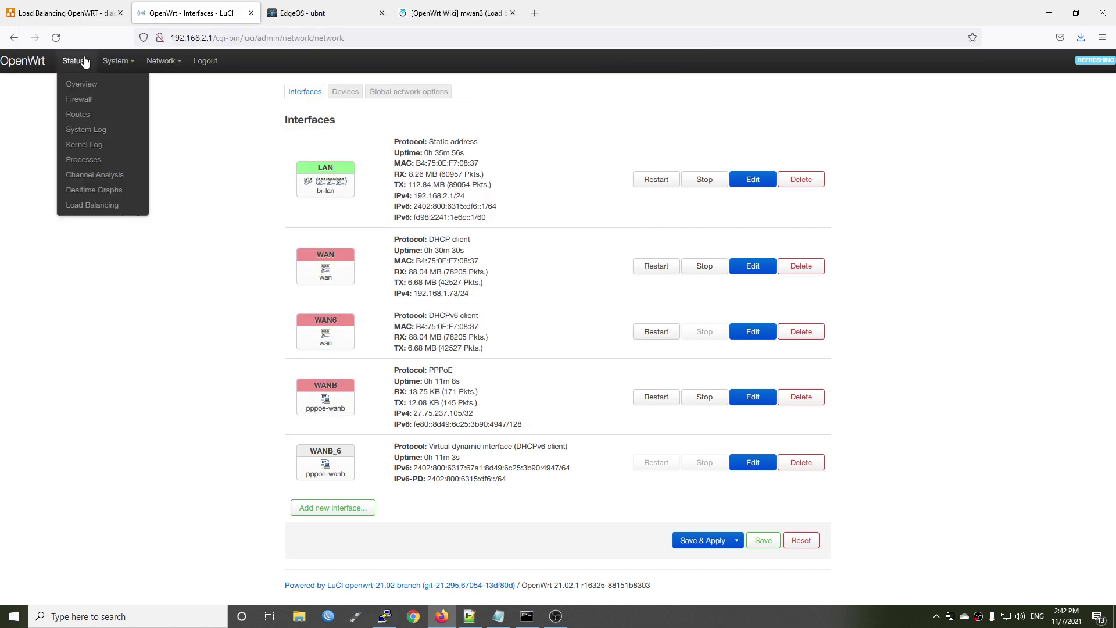
pyautogui.click(84, 206)
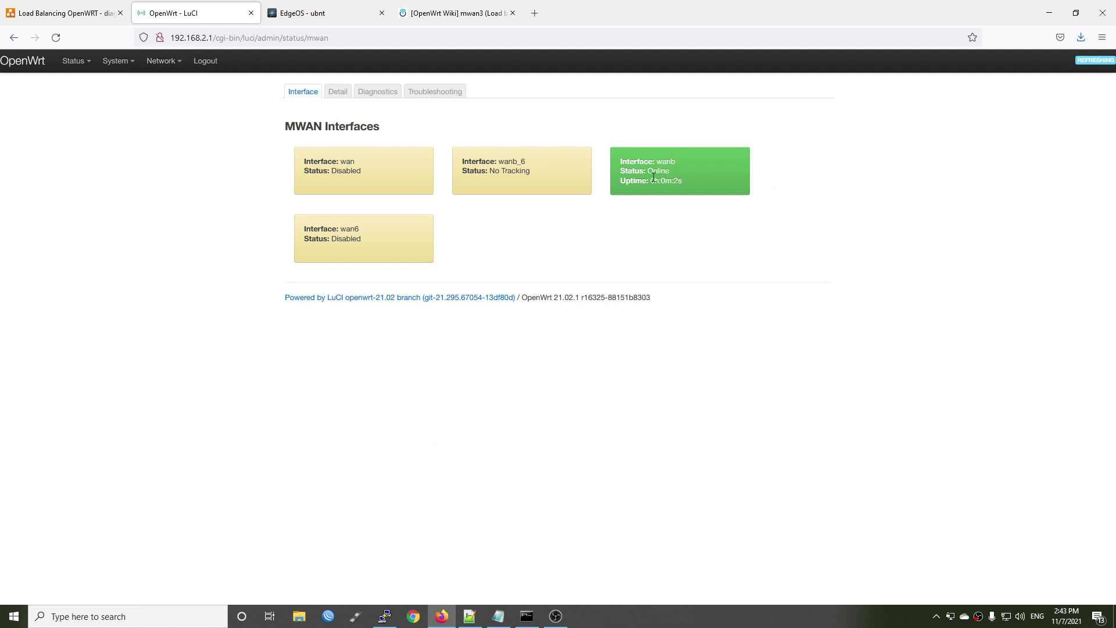
pyautogui.click(56, 37)
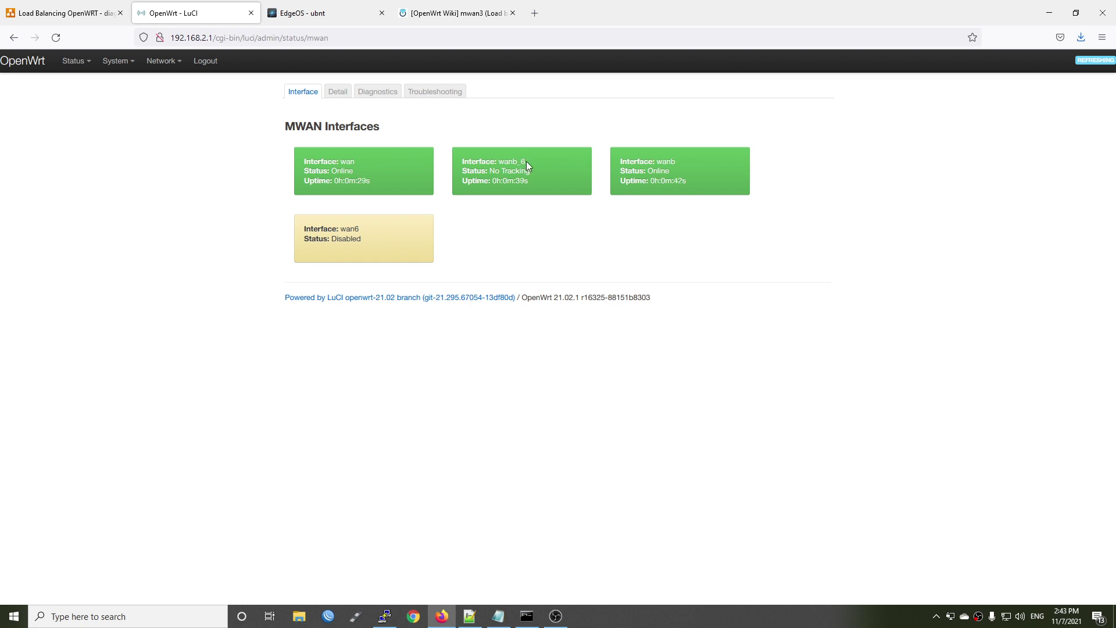
pyautogui.moveTo(526, 163); pyautogui.dragTo(493, 161)
# Compare the WANB_6 name in the router's network interfaces list and minimize the browser window.
pyautogui.moveTo(164, 61)
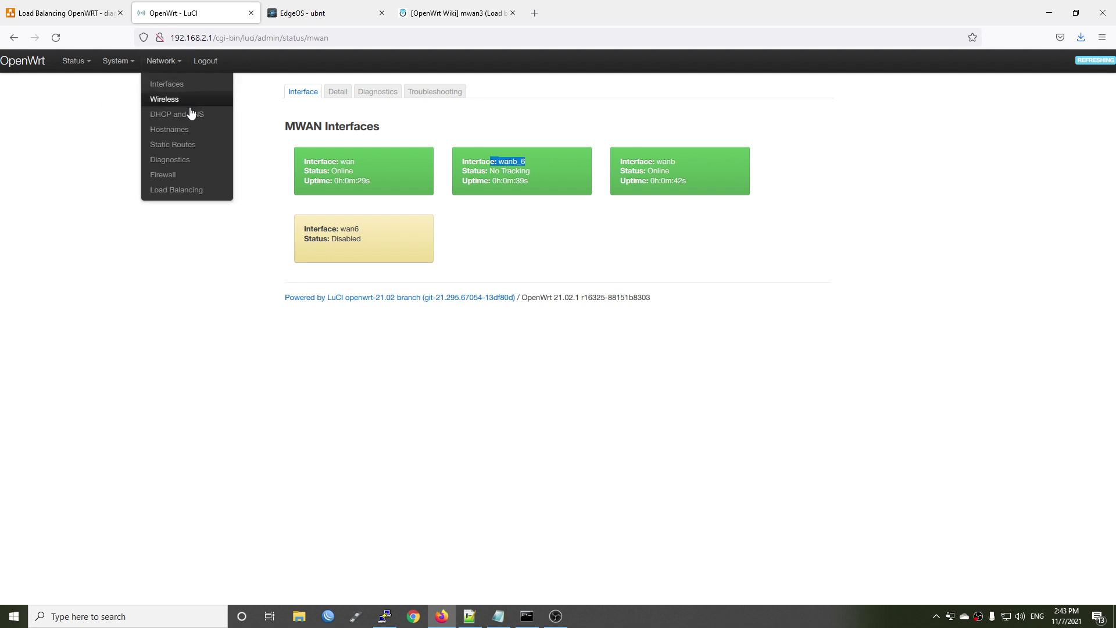
pyautogui.click(190, 82)
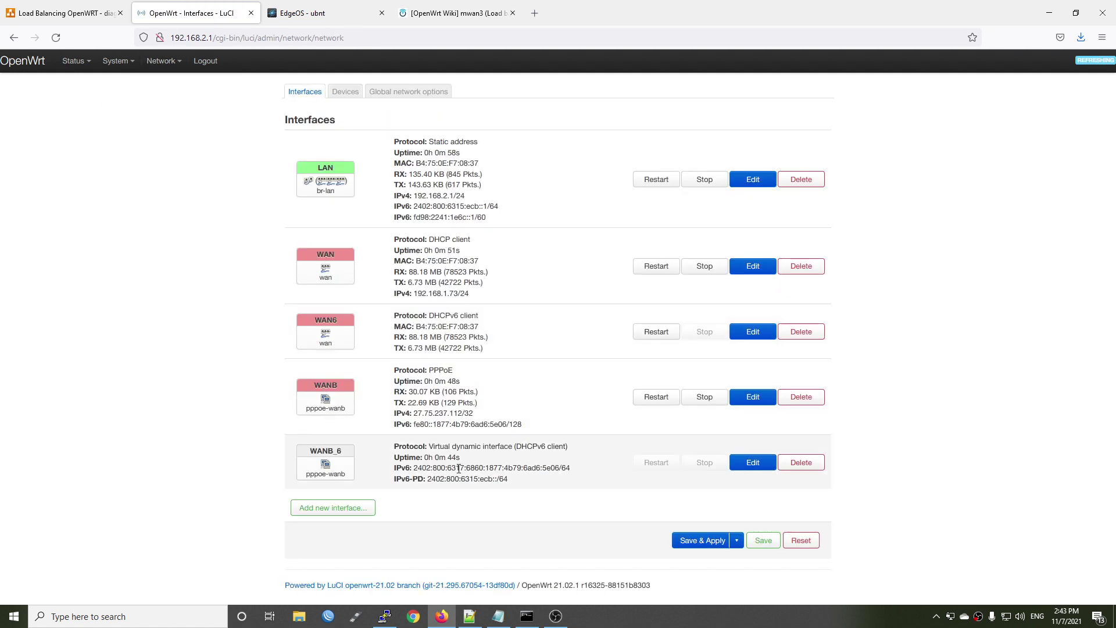
pyautogui.doubleClick(342, 449)
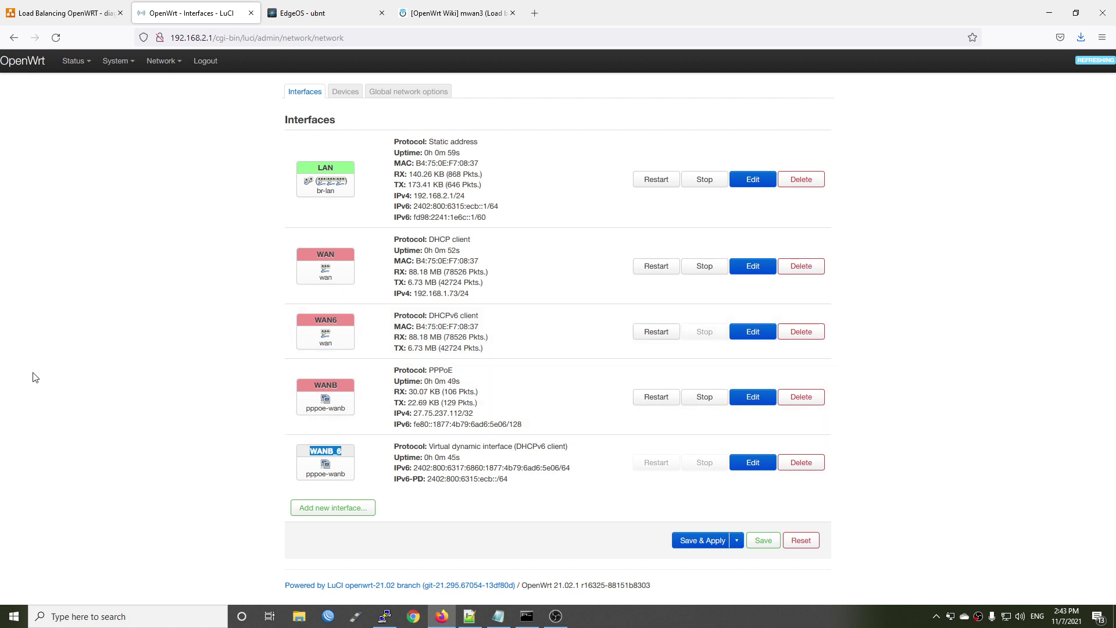
pyautogui.click(146, 384)
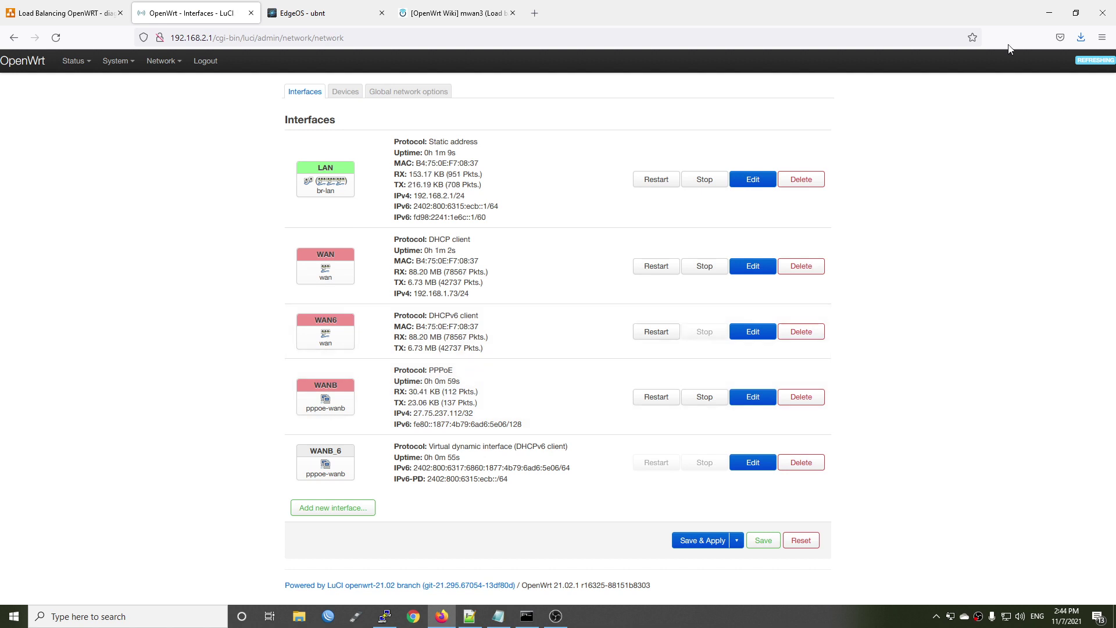
pyautogui.click(1050, 13)
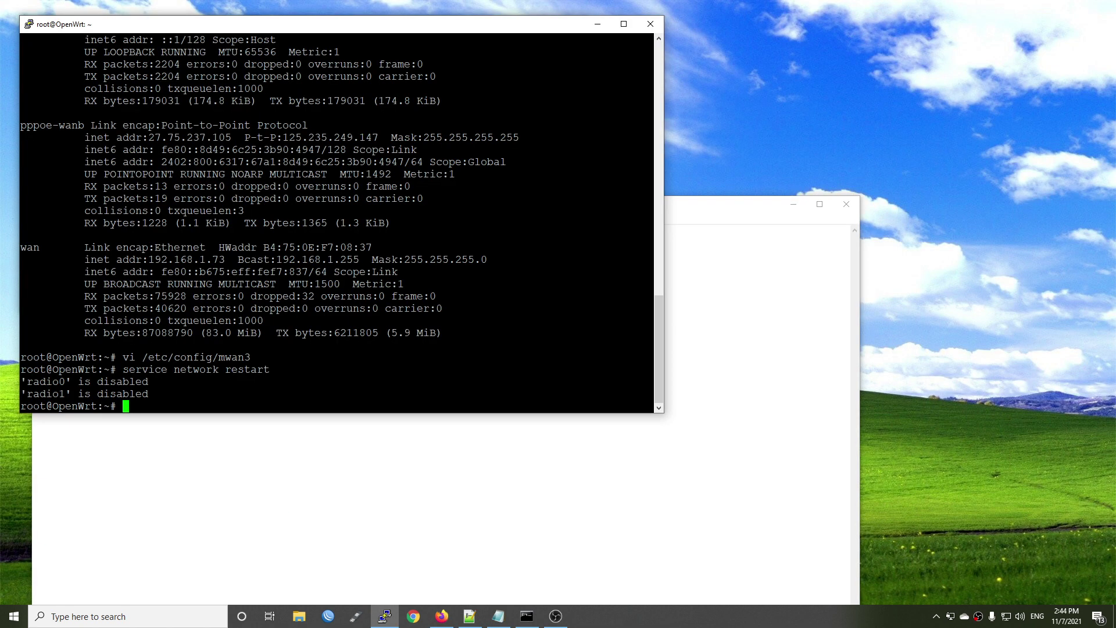
# Start bmon in the router's terminal to monitor the wan and pppoe-wanb interfaces, and minimize the blank window behind it.
pyautogui.write('bmon -p wan,pppoe-wanb')
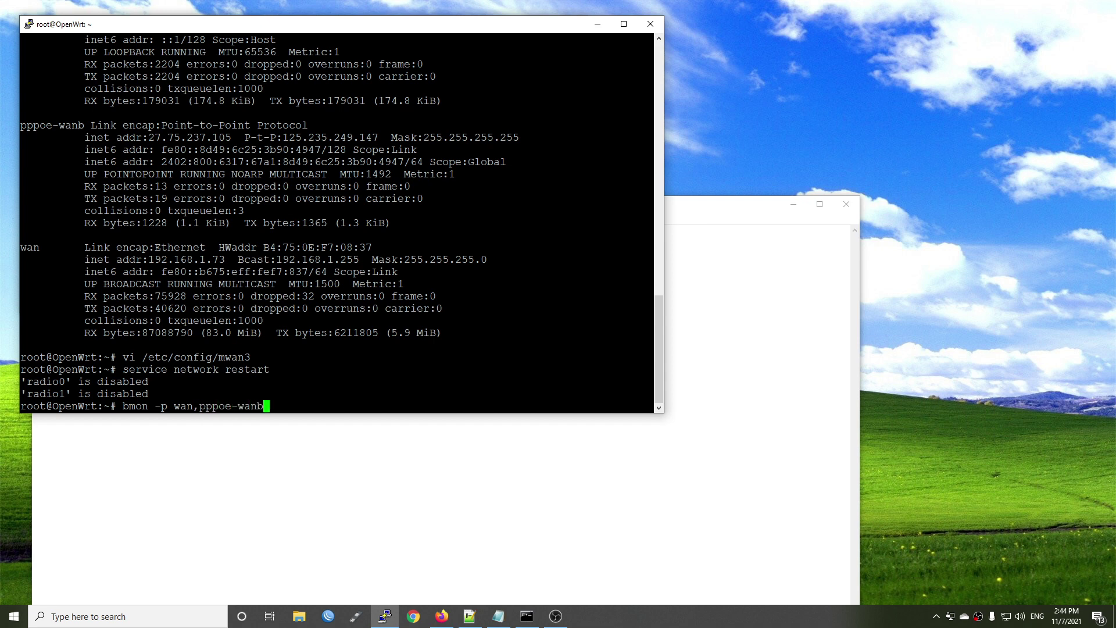
pyautogui.press('Return')
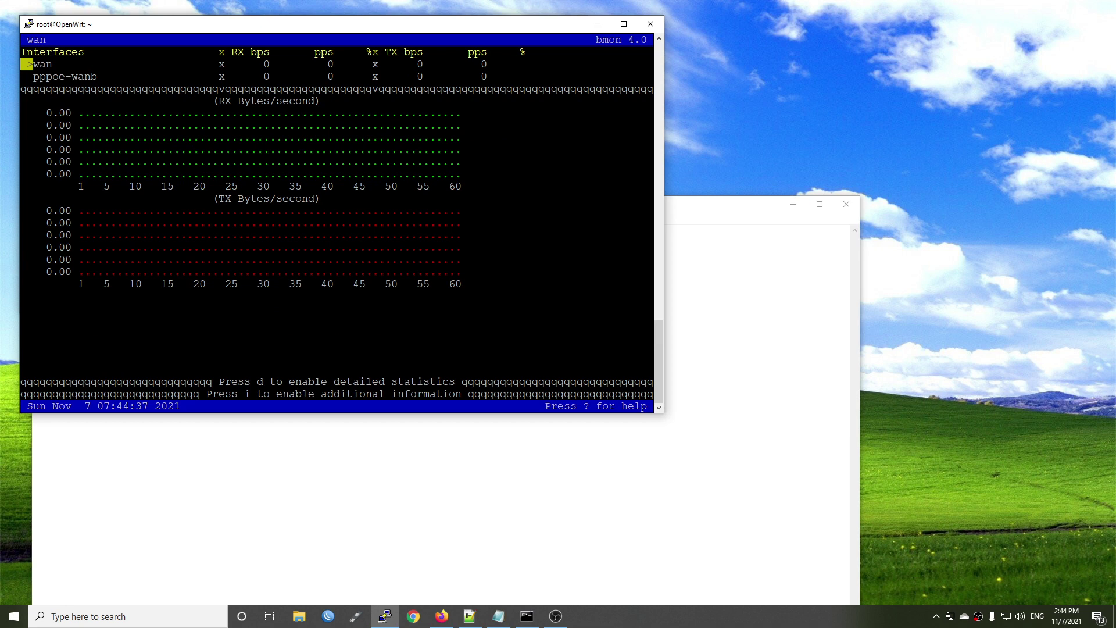
pyautogui.click(794, 204)
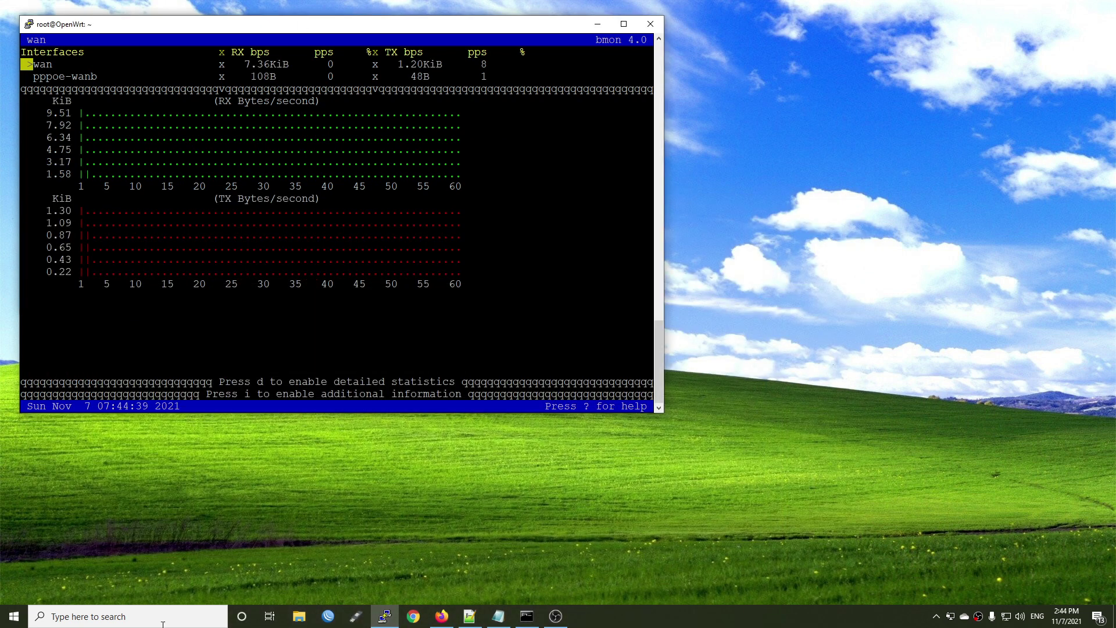
# Open the Speedtest app and place its window beside the terminal so the bmon graphs stay in view.
pyautogui.click(163, 618)
pyautogui.write('spe')
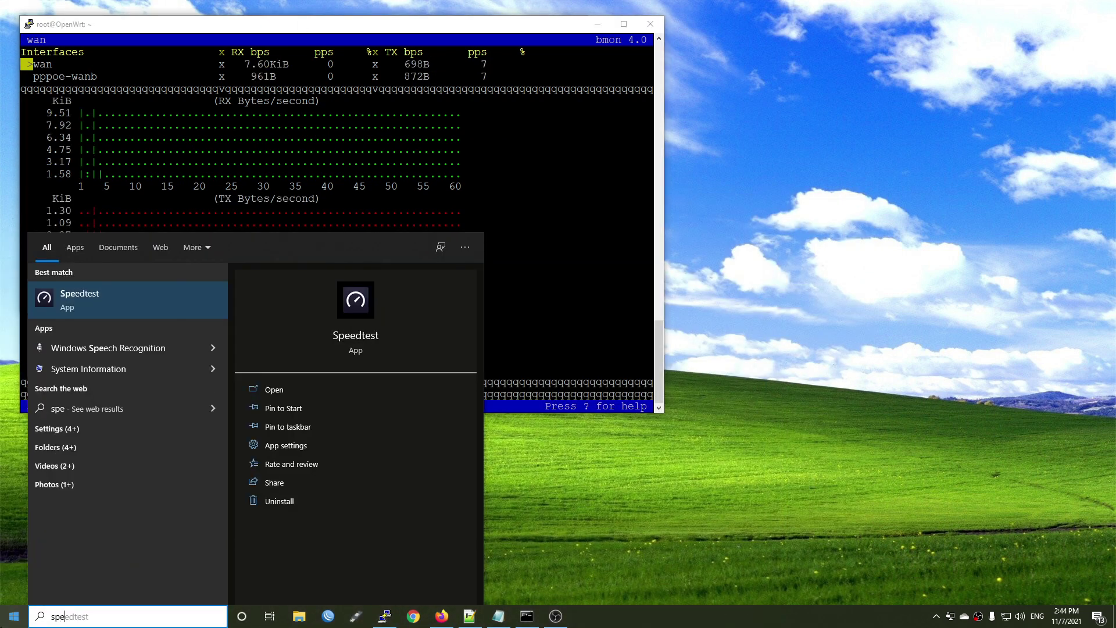
pyautogui.press('Return')
pyautogui.moveTo(915, 231); pyautogui.dragTo(852, 57)
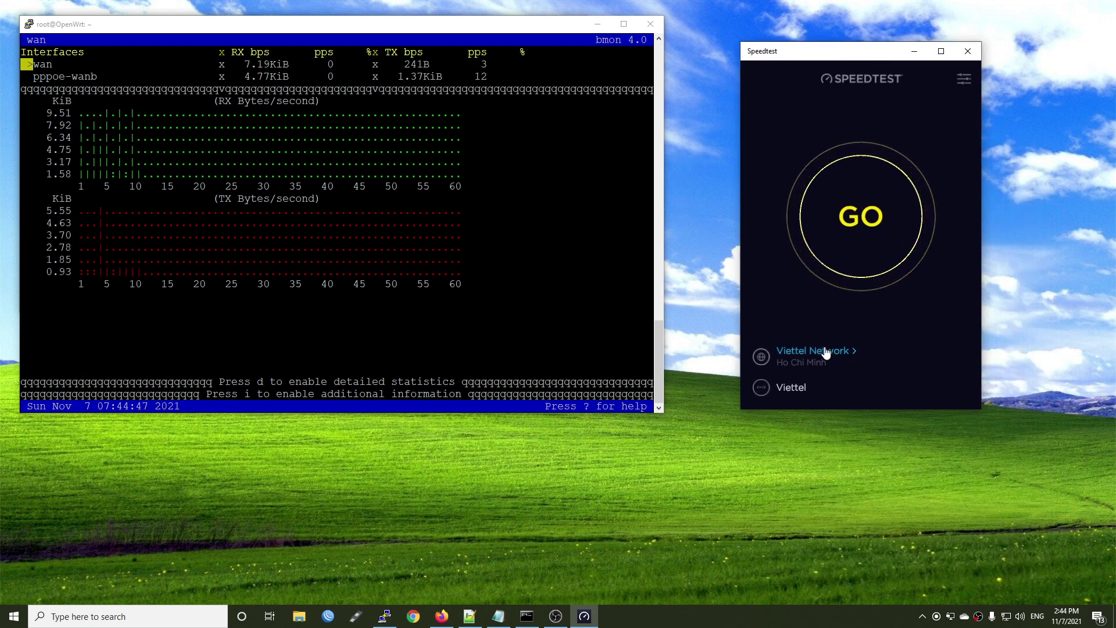
# Select the VNPT-NET server in Speedtest and run a speed test.
pyautogui.click(825, 349)
pyautogui.click(815, 236)
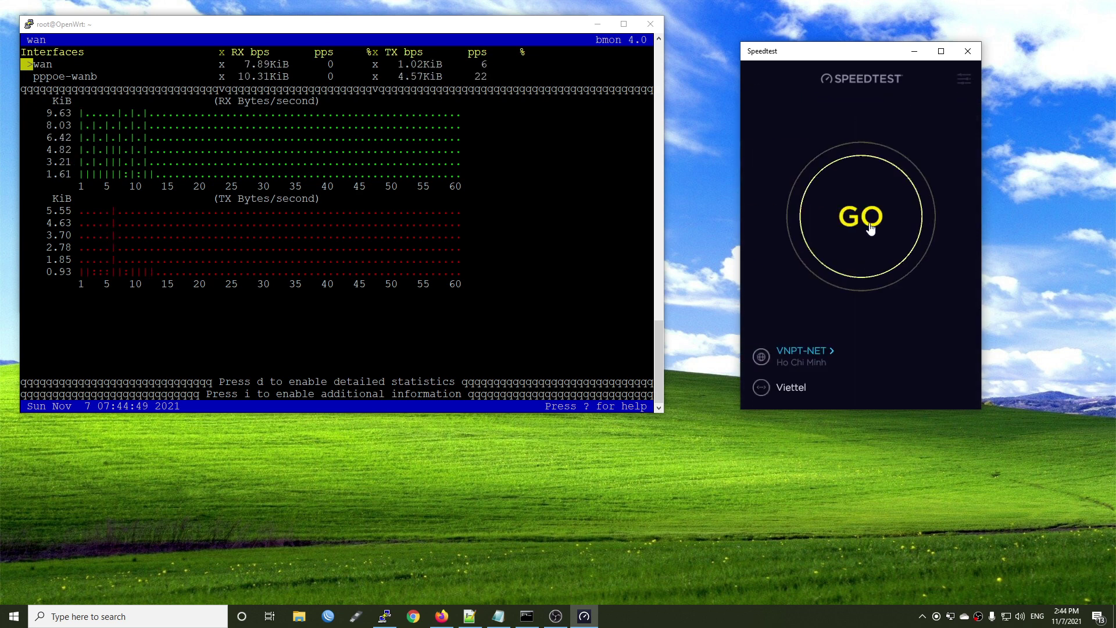
pyautogui.click(870, 226)
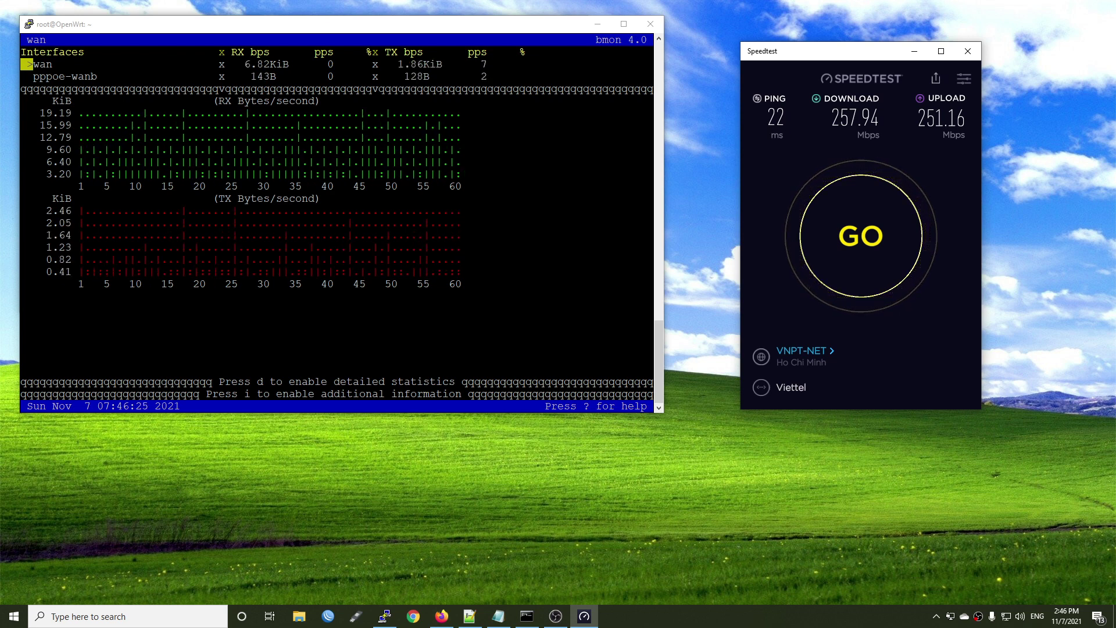
# Compare the wan and pppoe-wanb traffic in bmon while the YouTube video streams, and pause the video.
pyautogui.doubleClick(33, 64)
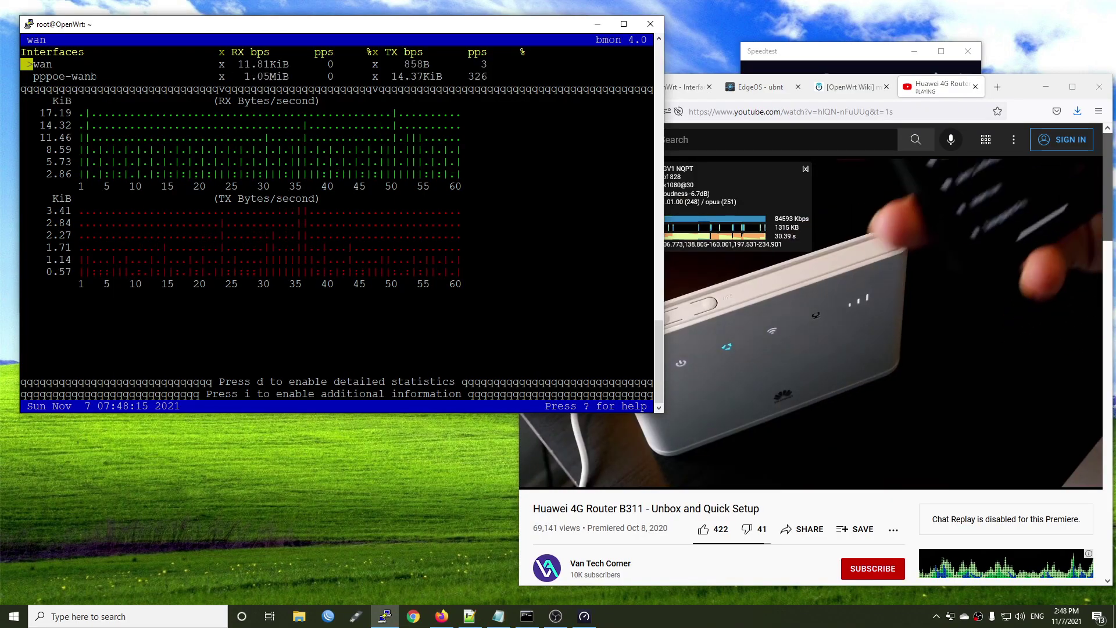
pyautogui.click(915, 443)
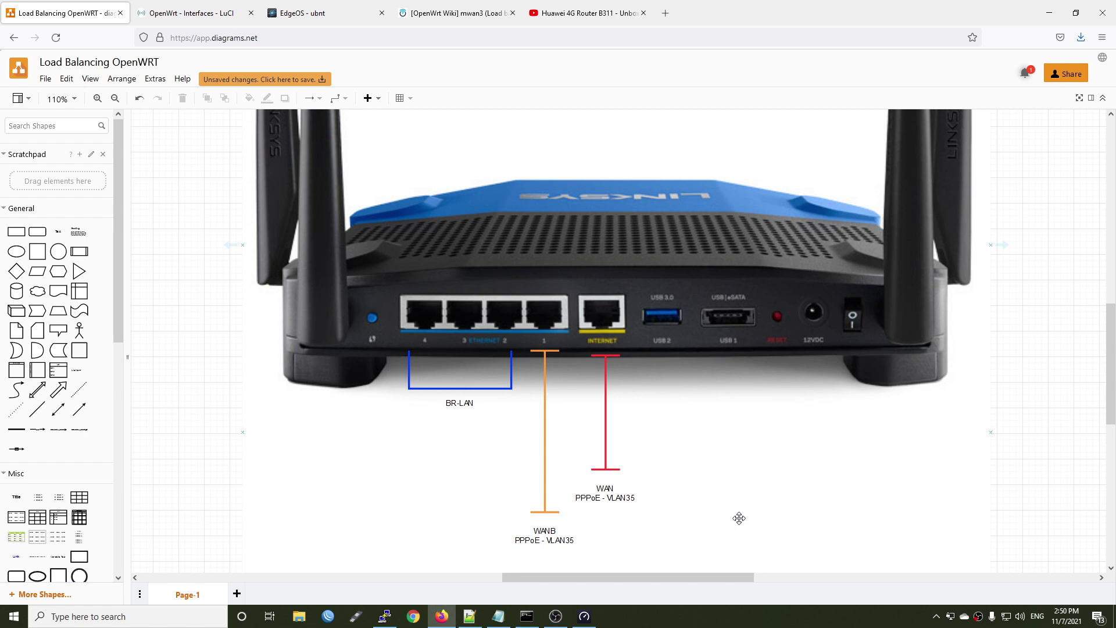
# Start a new device configuration in the router's network devices list, with type VLAN (802.1q) and VLAN ID 35.
pyautogui.hotkey('ctrl', 'Tab')
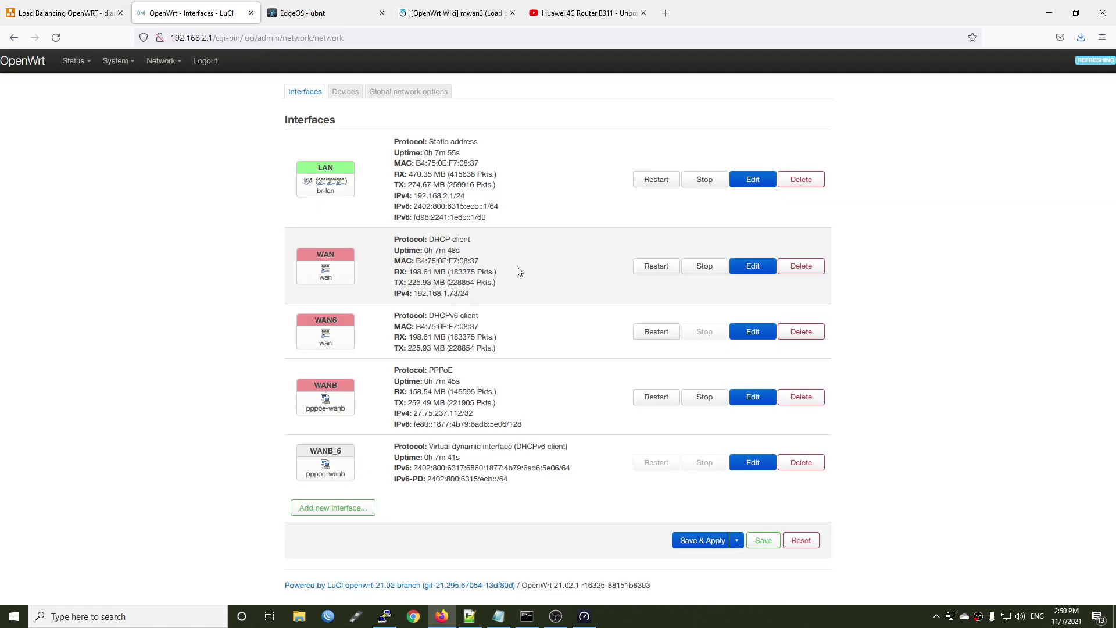
pyautogui.click(346, 95)
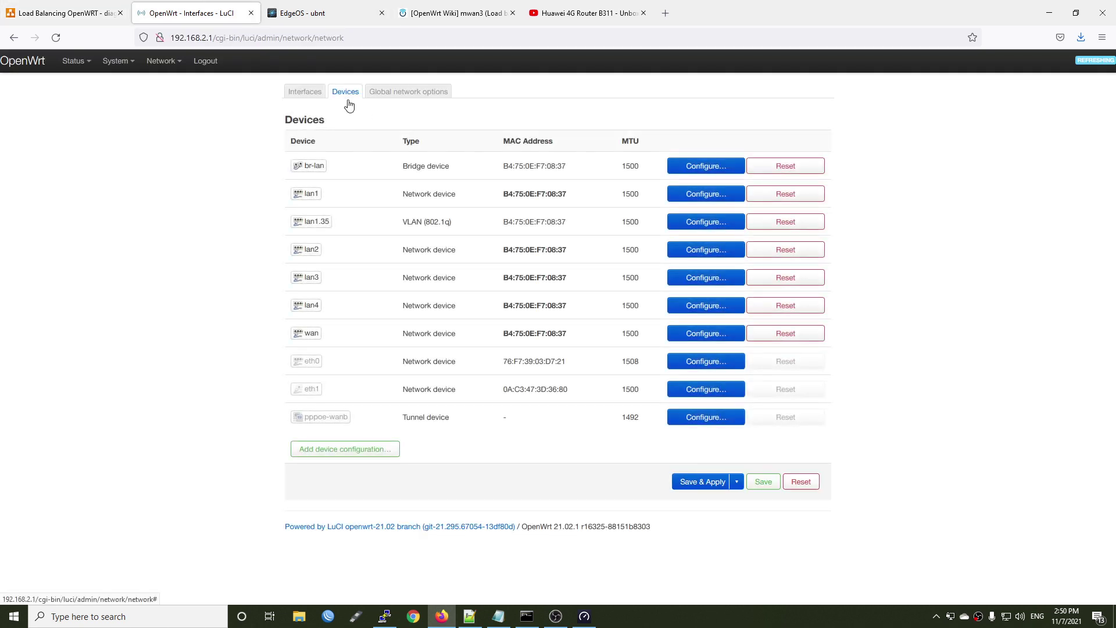
pyautogui.click(350, 450)
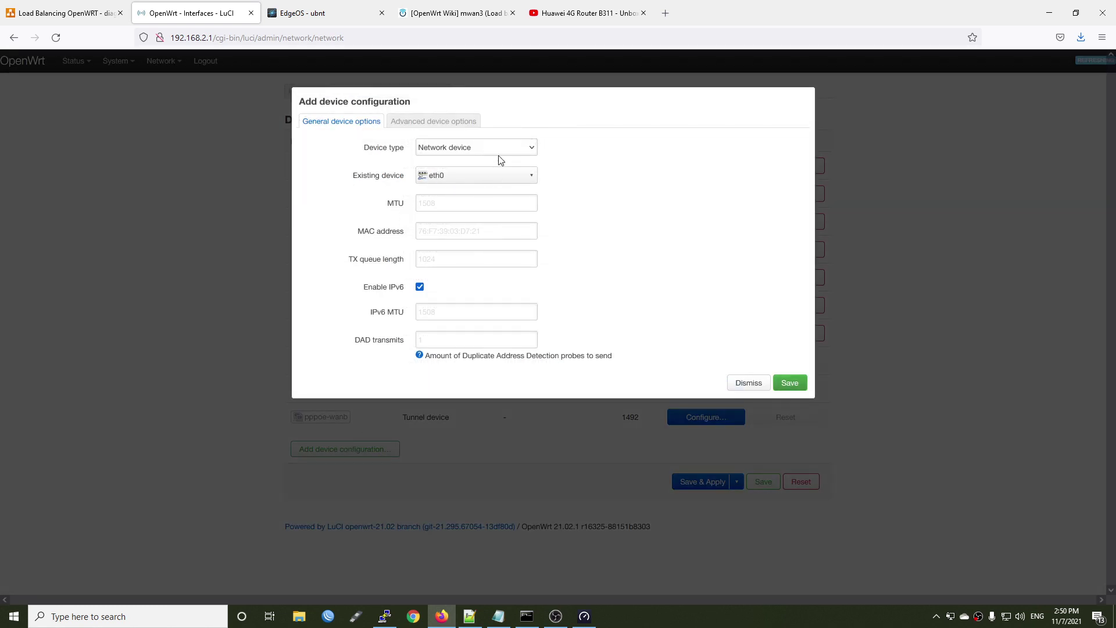
pyautogui.click(498, 150)
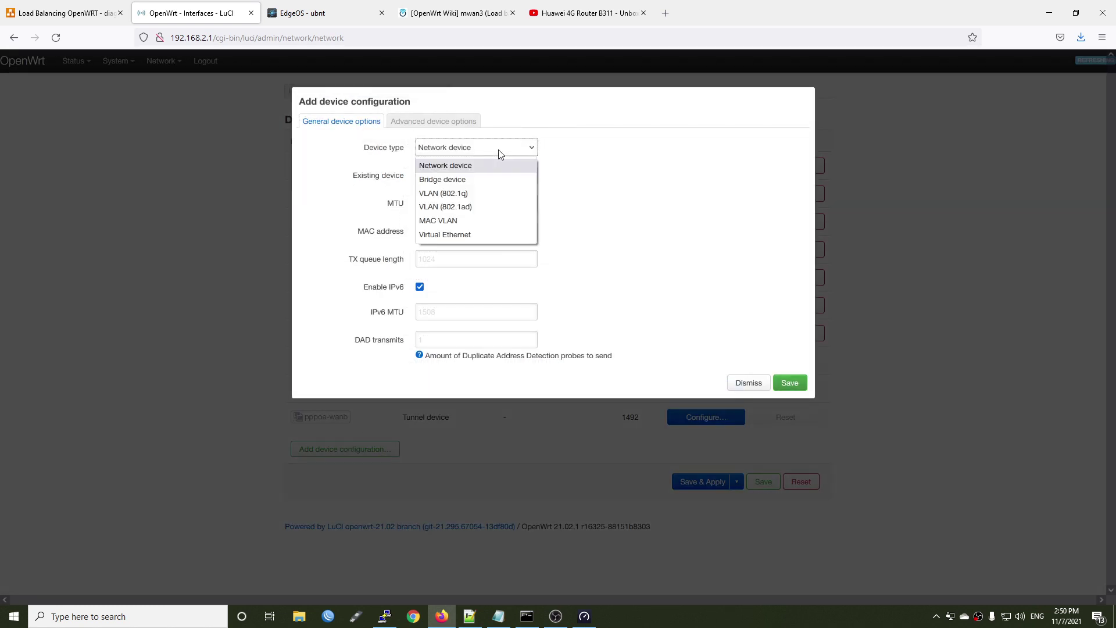
pyautogui.click(478, 194)
pyautogui.click(450, 199)
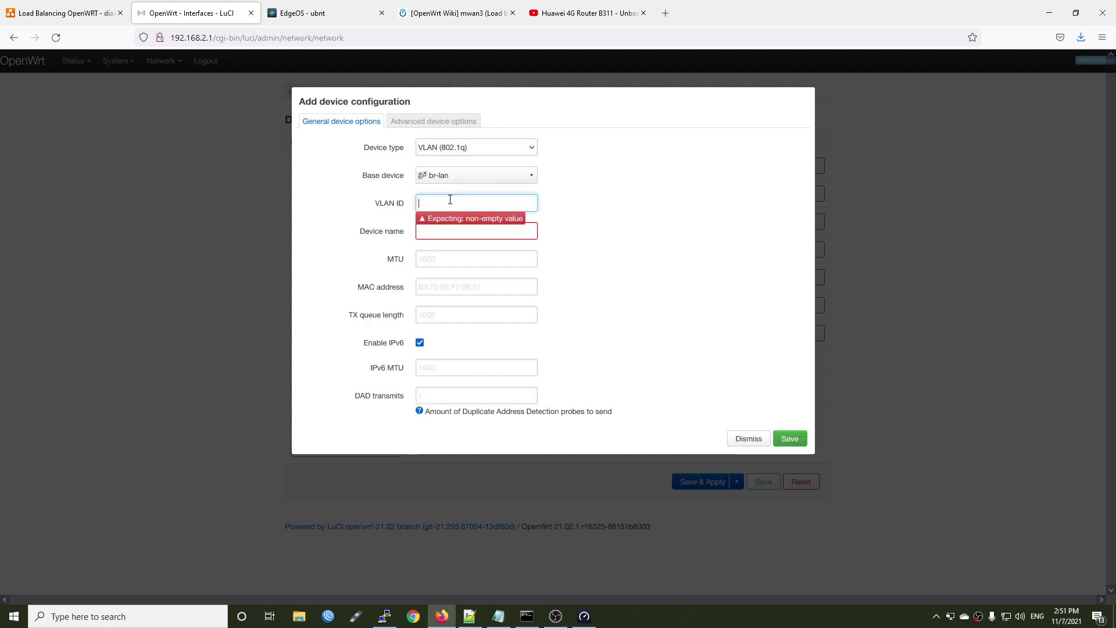
pyautogui.write('35')
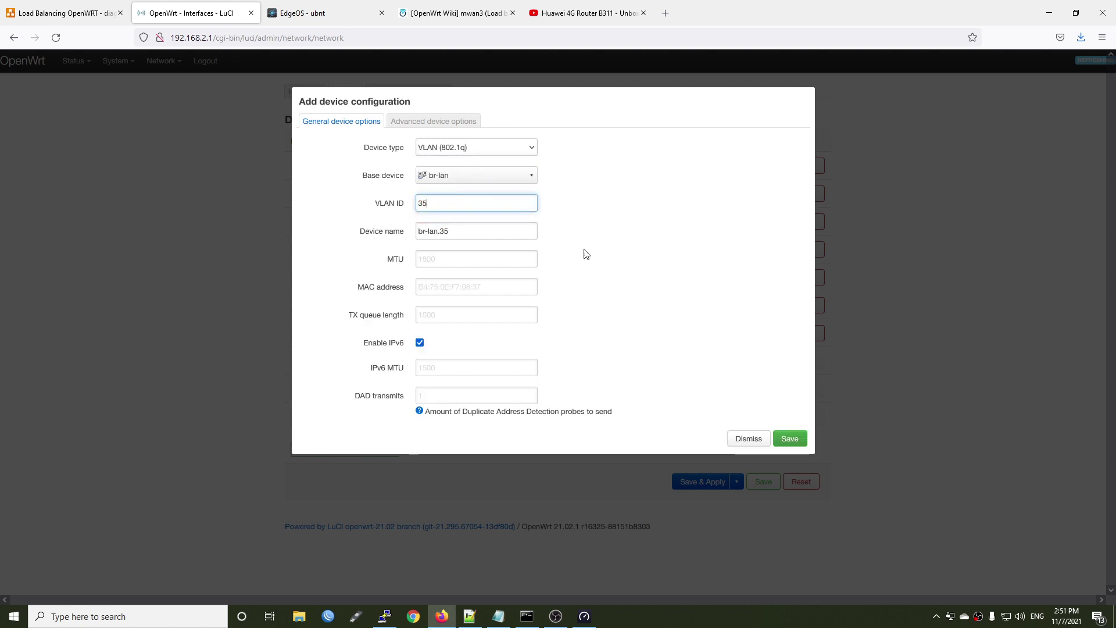
# Set the VLAN's base device to the wan switch port, then save the device and apply the changes.
pyautogui.click(458, 180)
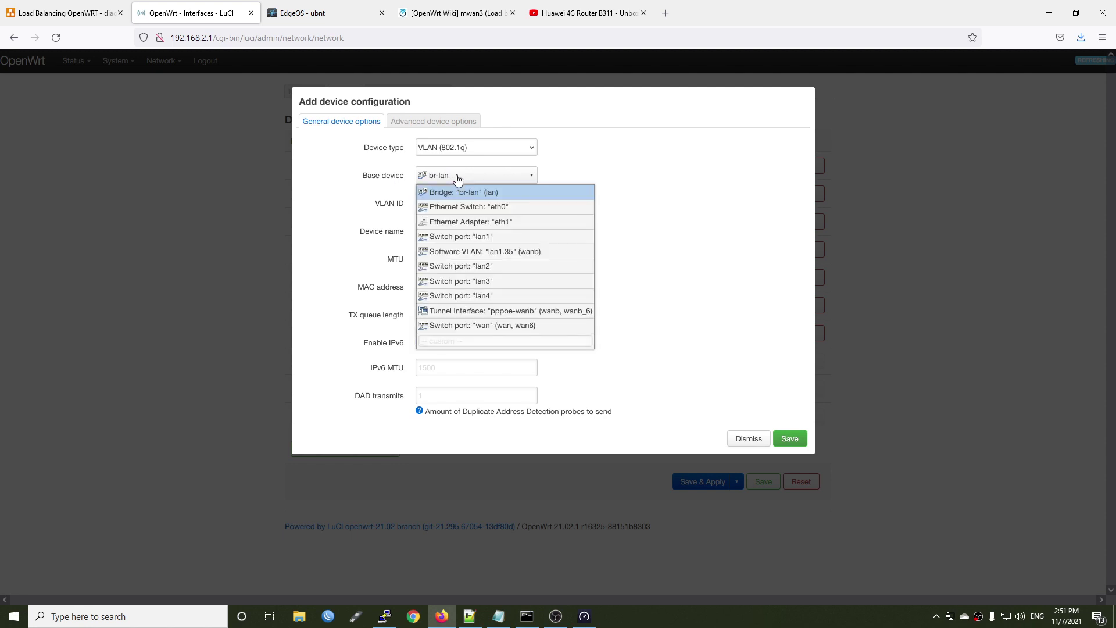
pyautogui.click(470, 326)
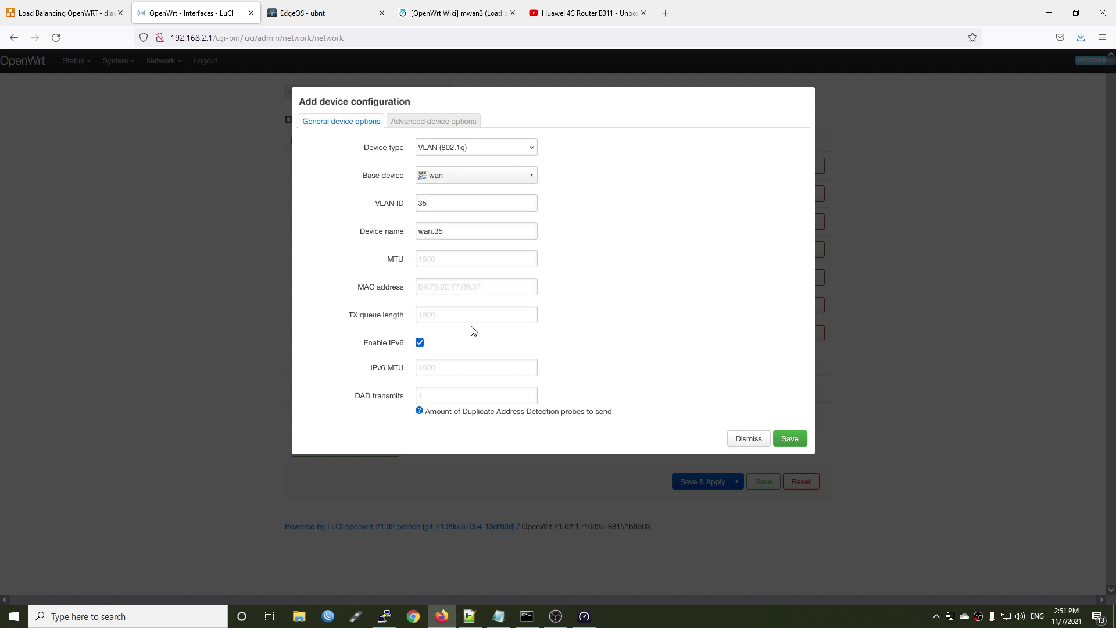
pyautogui.click(789, 440)
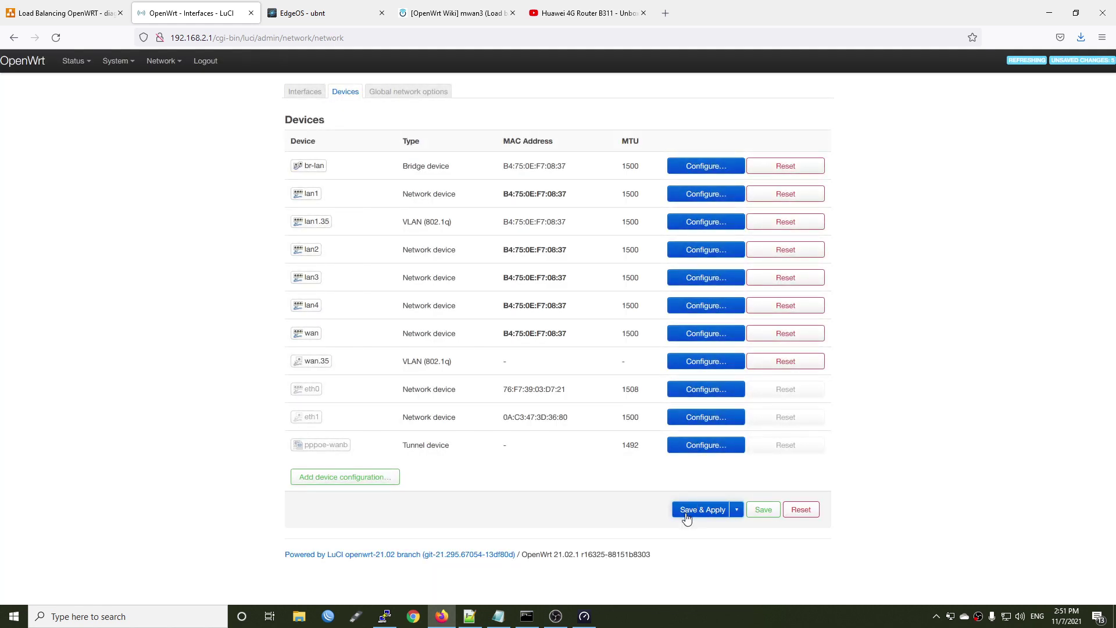
pyautogui.click(686, 513)
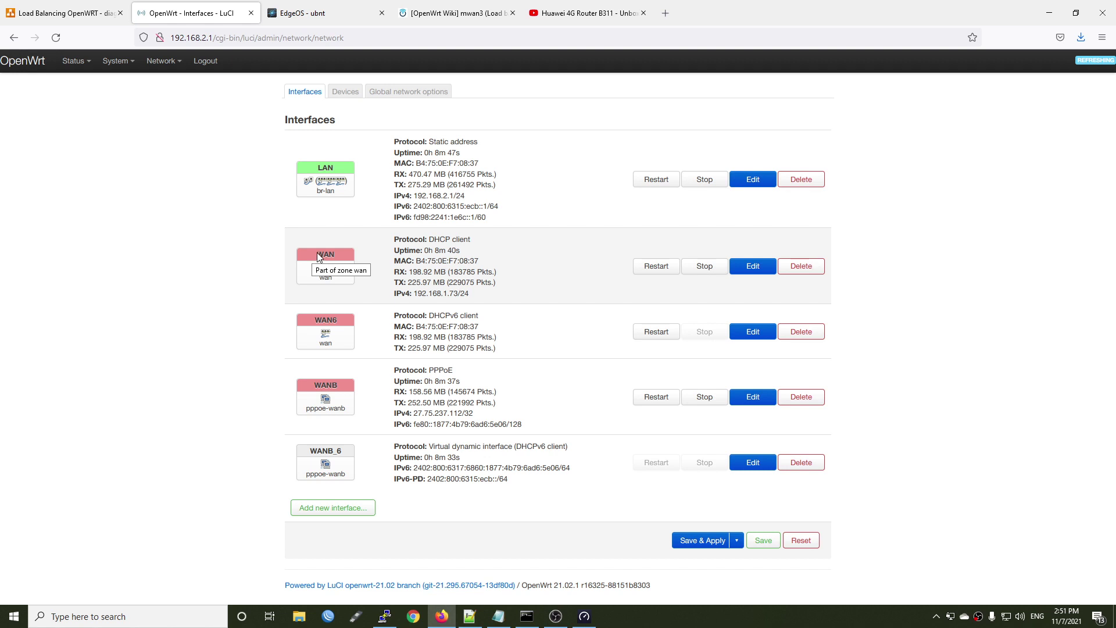
# Edit the WAN interface, review its protocol options and assign the software VLAN wan.35 as its device.
pyautogui.click(748, 271)
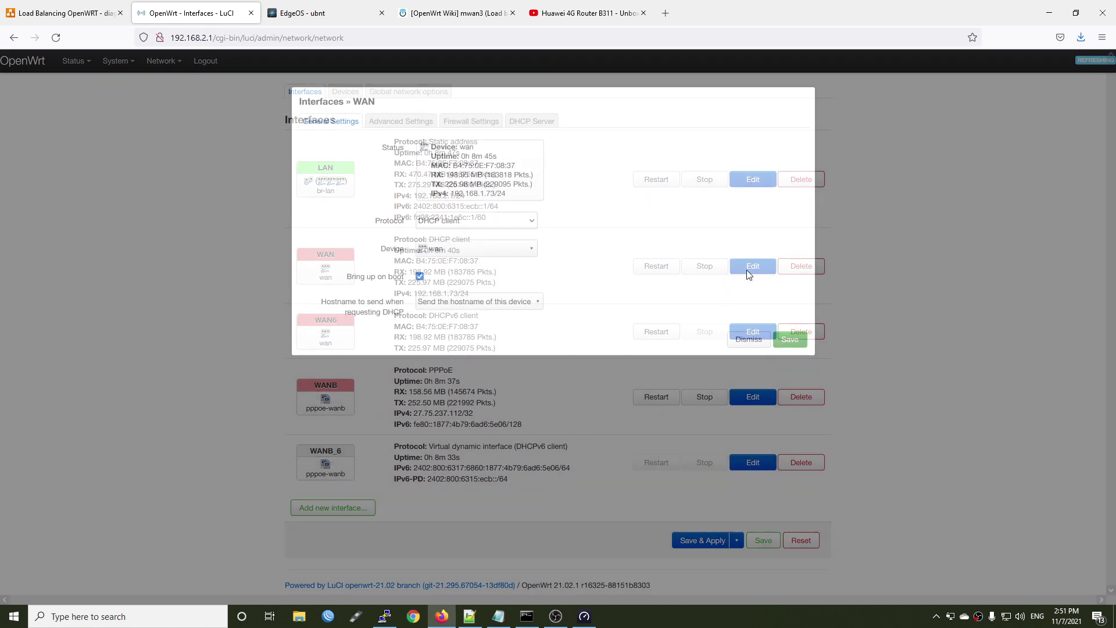
pyautogui.click(496, 222)
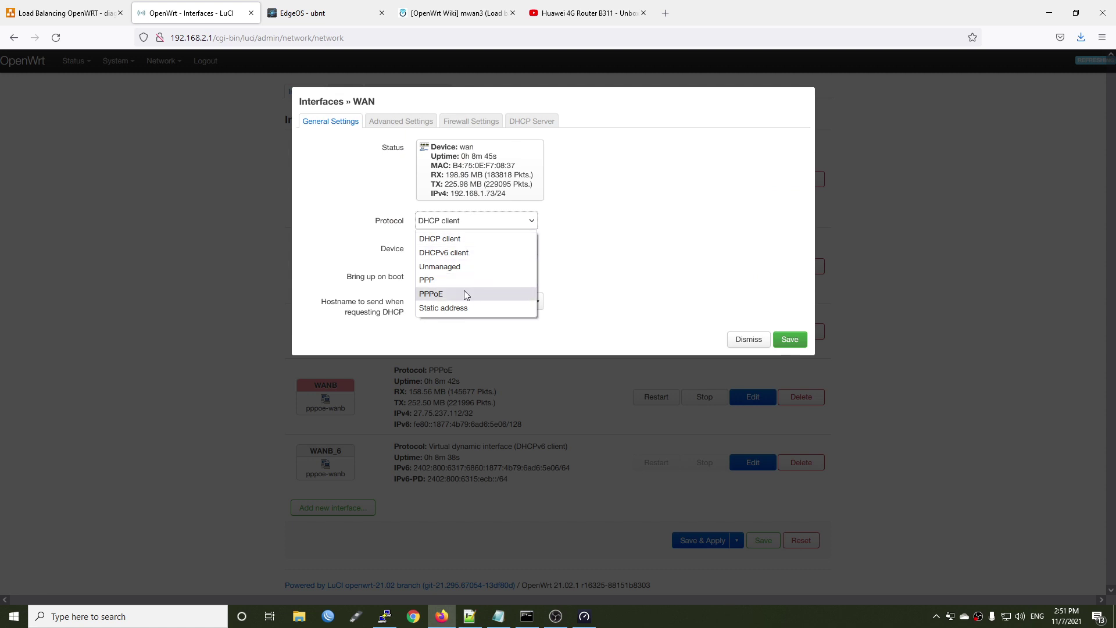
pyautogui.click(652, 260)
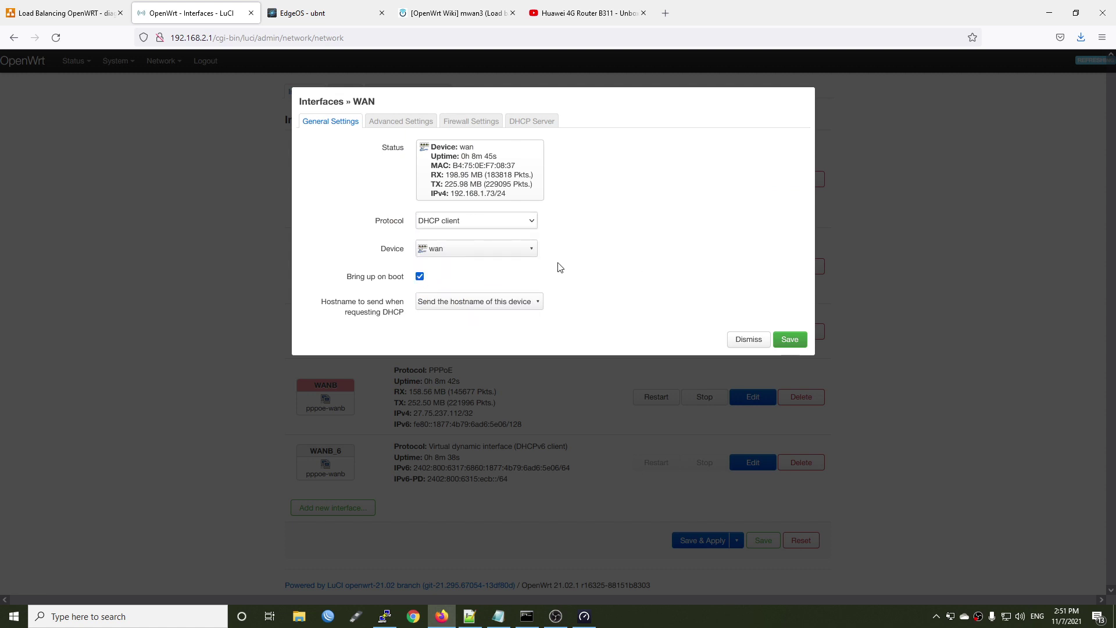
pyautogui.click(481, 252)
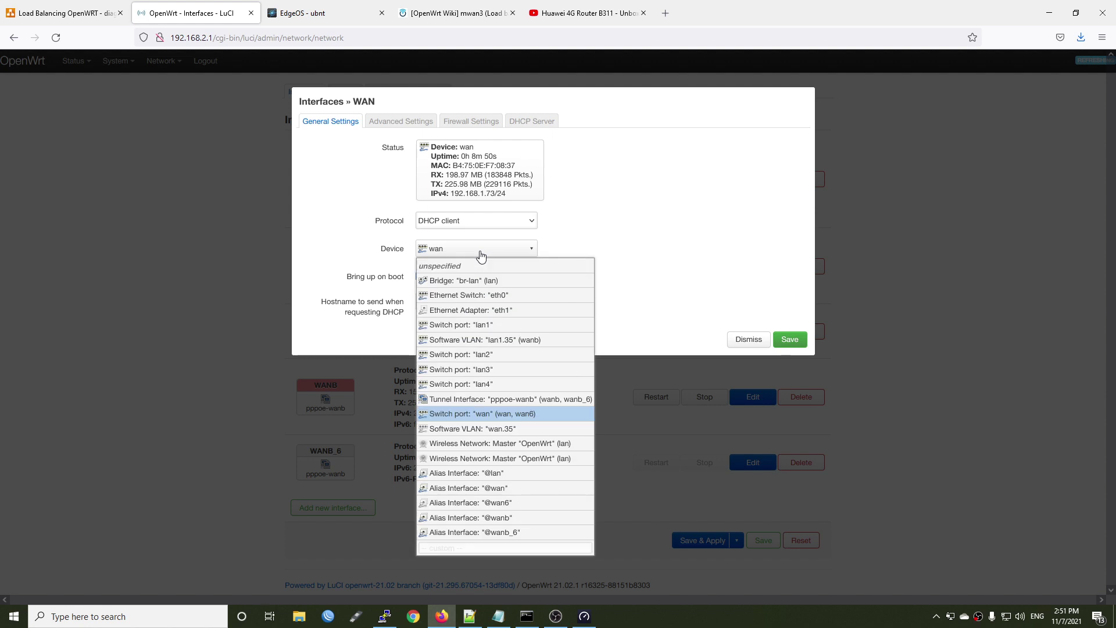
pyautogui.click(510, 430)
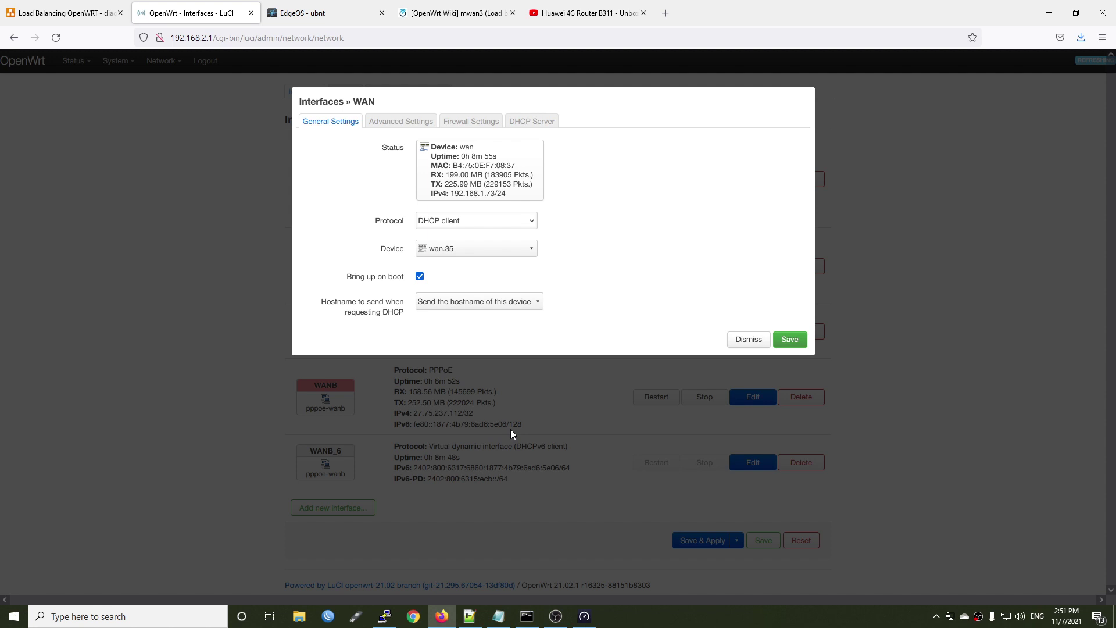
# Switch the WAN interface's device back to the wan switch port, try the PPPoE protocol and discard the edits.
pyautogui.click(457, 251)
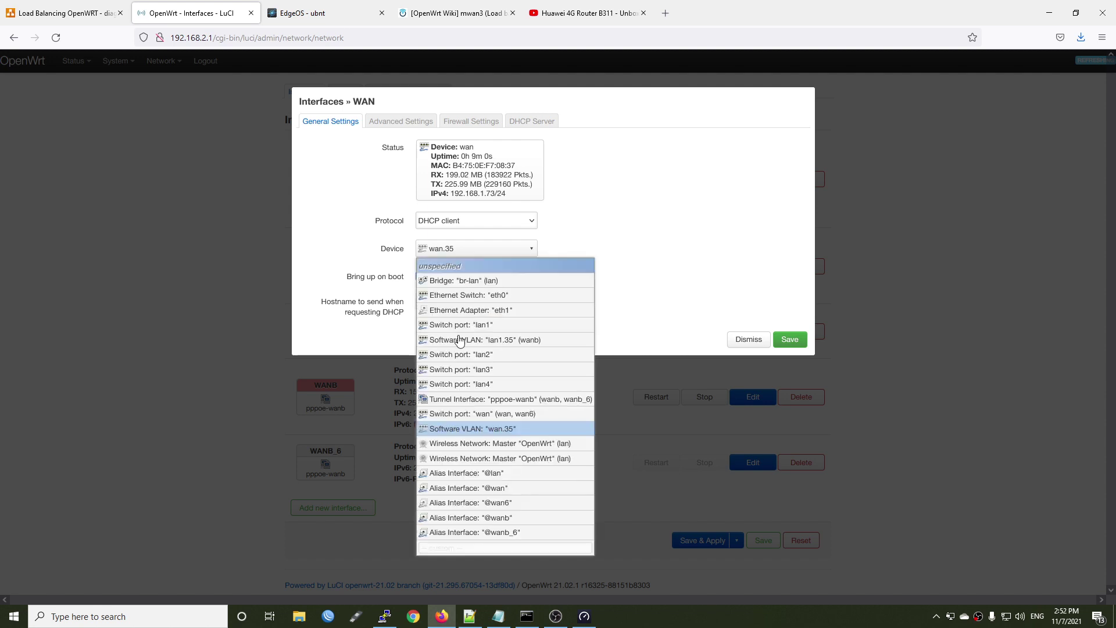
pyautogui.click(504, 413)
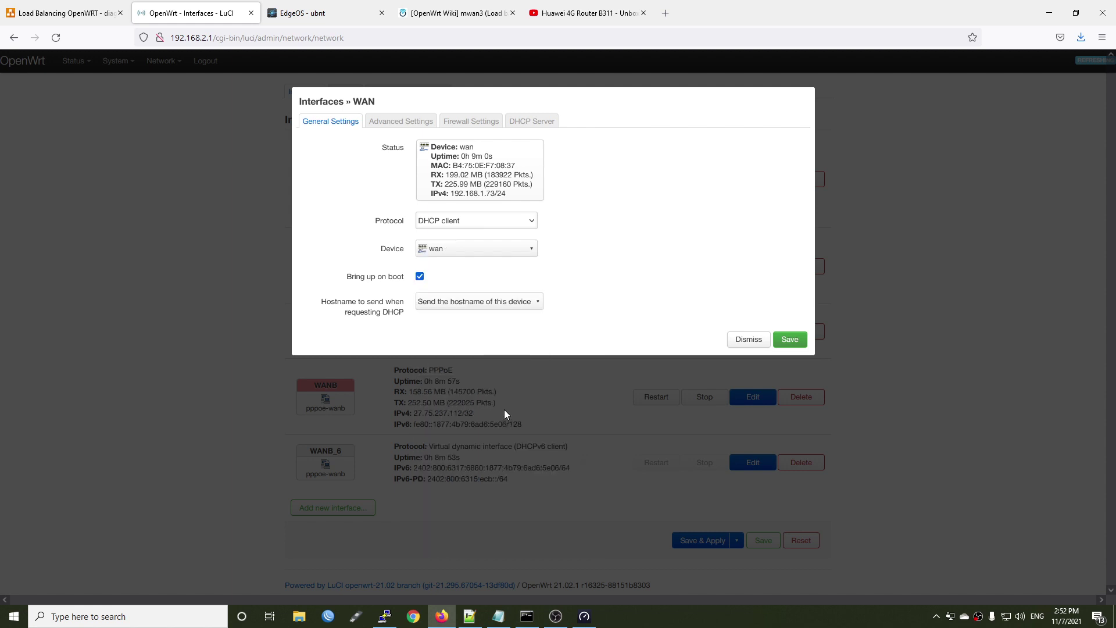
pyautogui.click(482, 225)
pyautogui.click(462, 295)
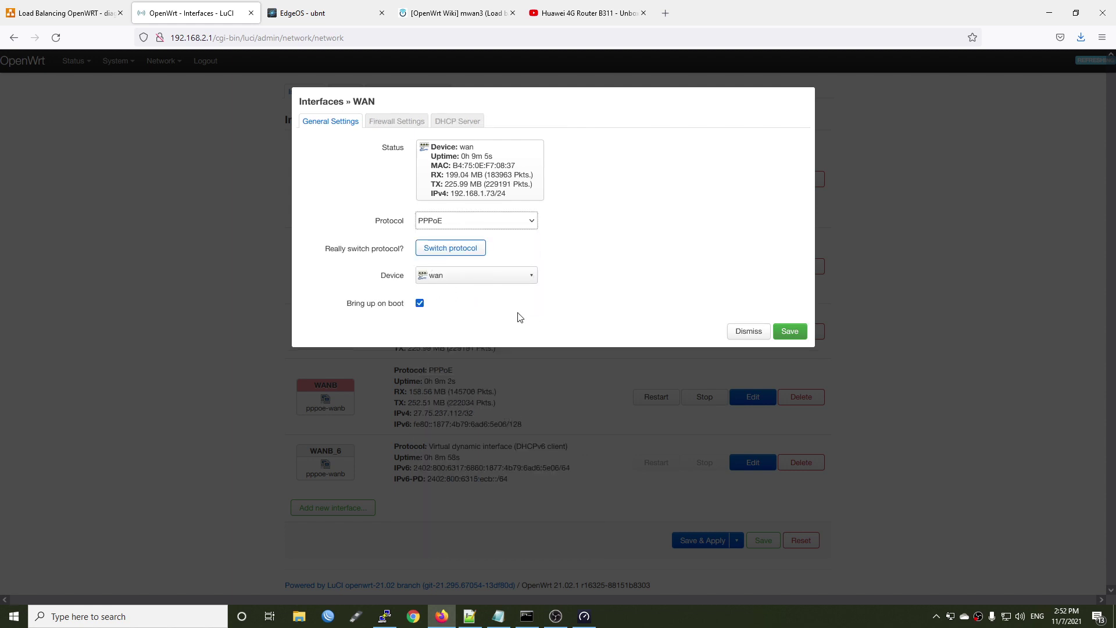
pyautogui.click(978, 373)
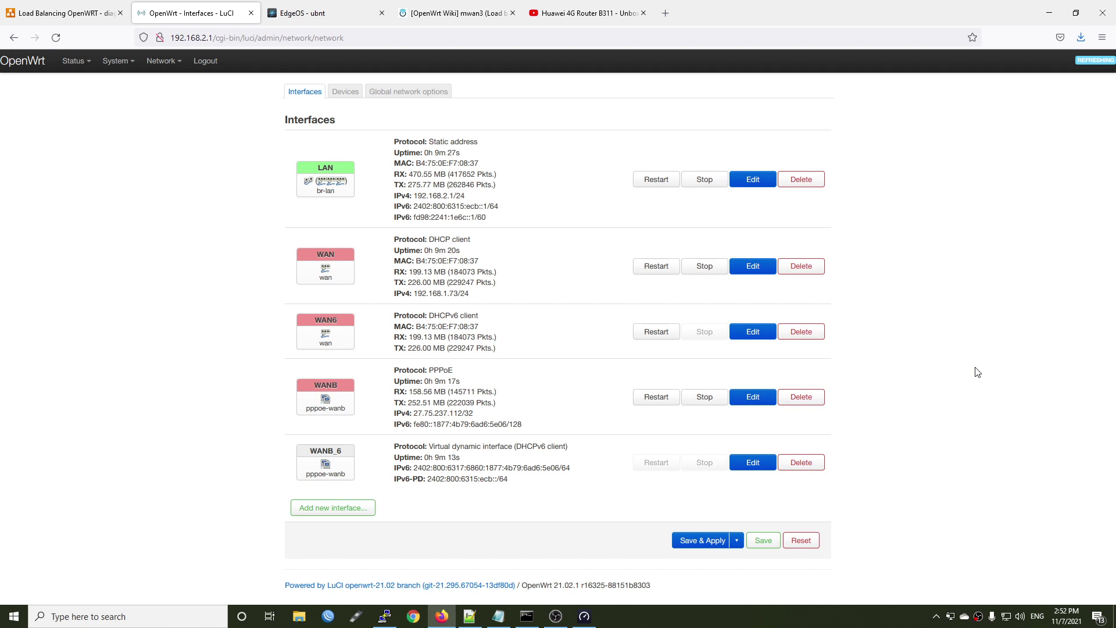
# Open the Van Tech Corner channel from the YouTube video and search its videos for mwan3.
pyautogui.click(587, 13)
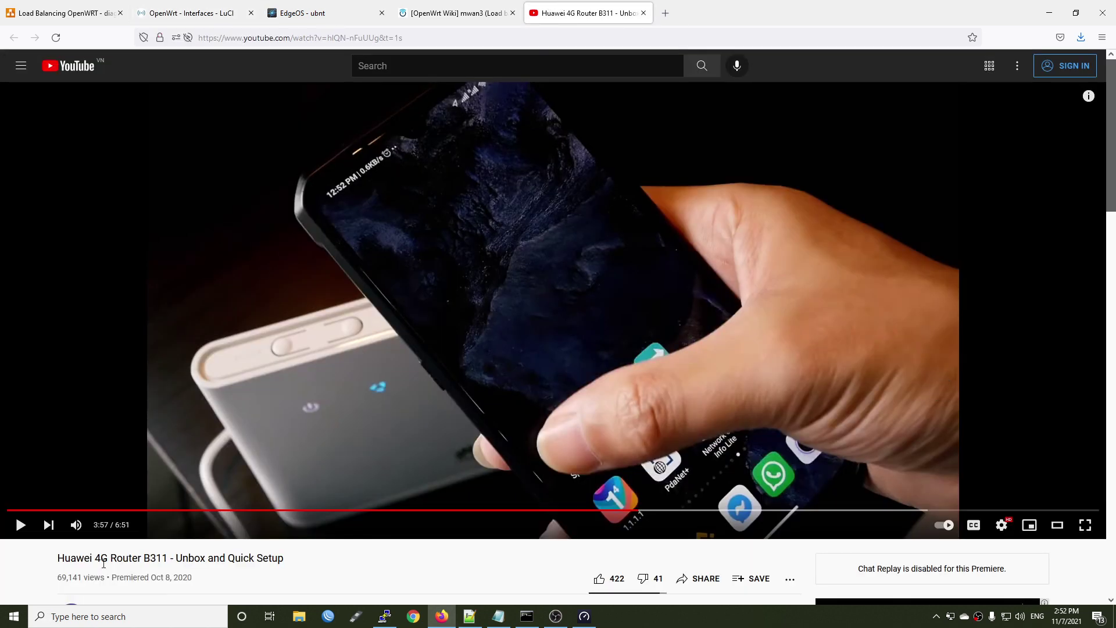
pyautogui.scroll(-3, 103, 562)
pyautogui.click(119, 430)
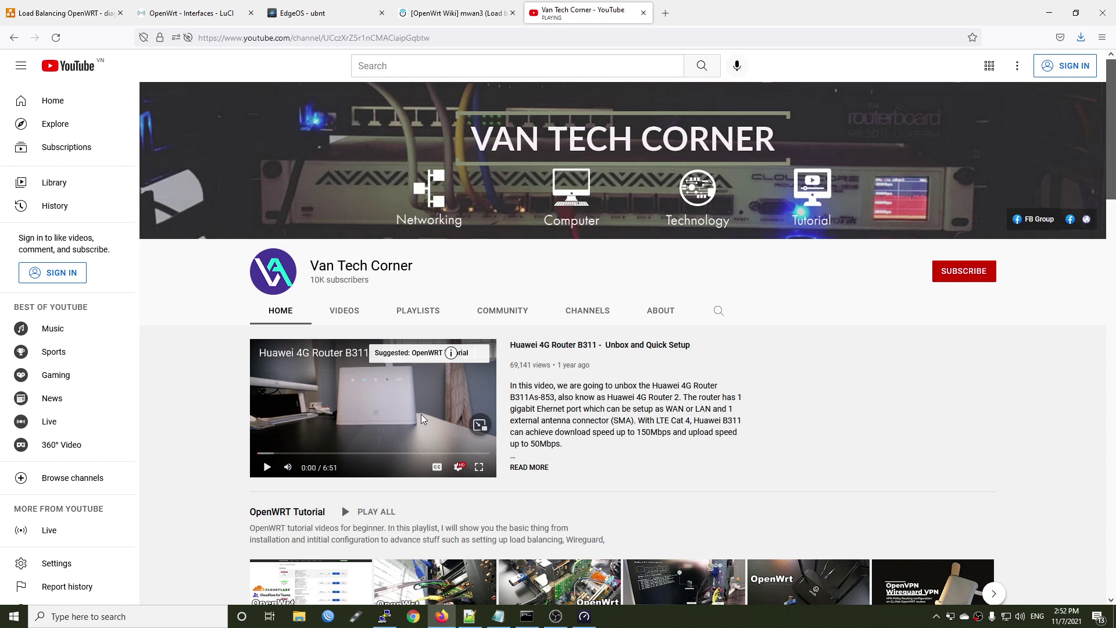
pyautogui.click(715, 315)
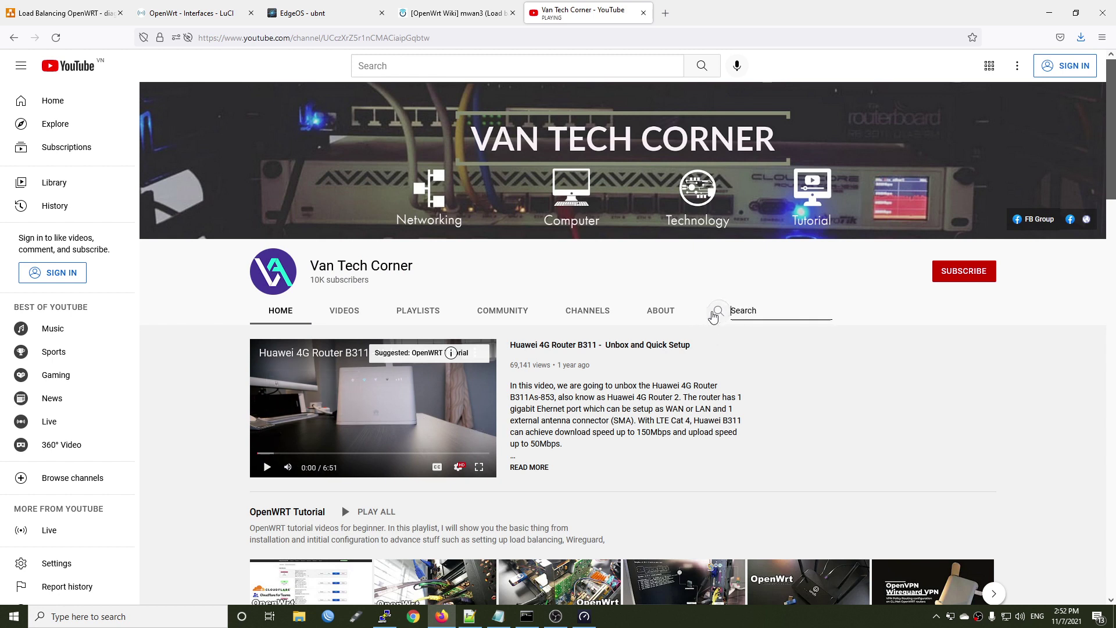
pyautogui.write('mwan3')
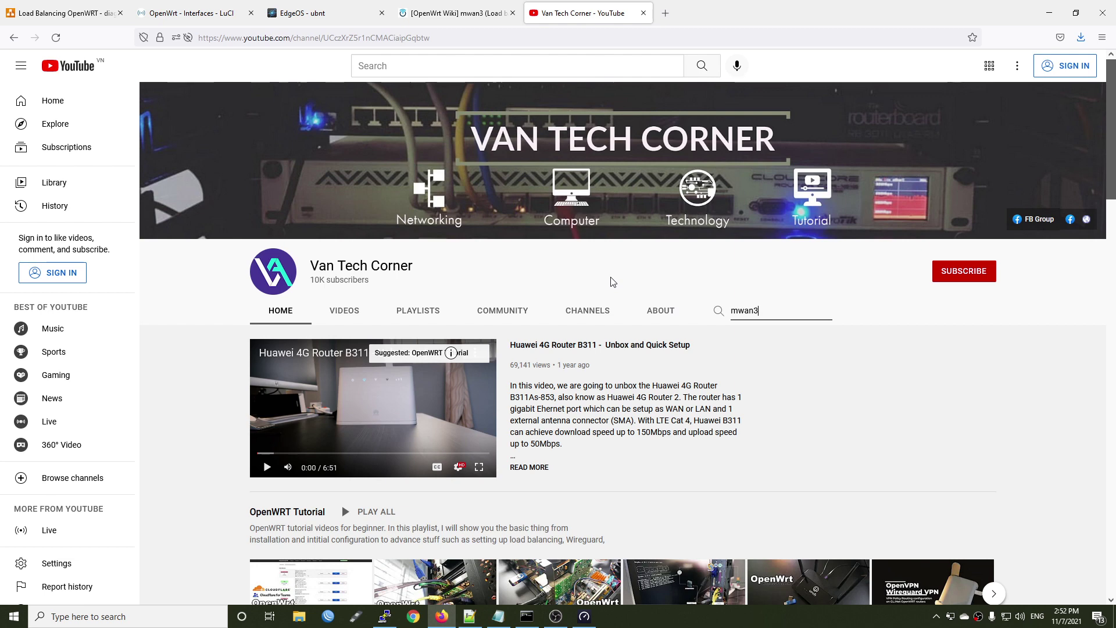
pyautogui.press('Return')
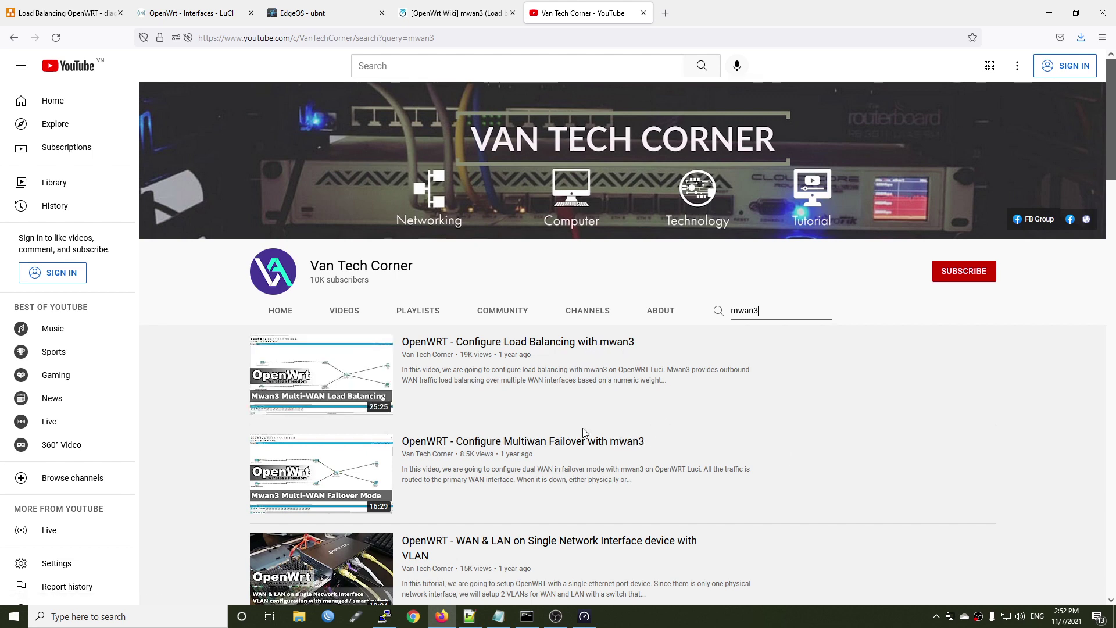
# View the beginning of the OpenWrt wiki's mwan3 page and check the page's web address.
pyautogui.click(444, 10)
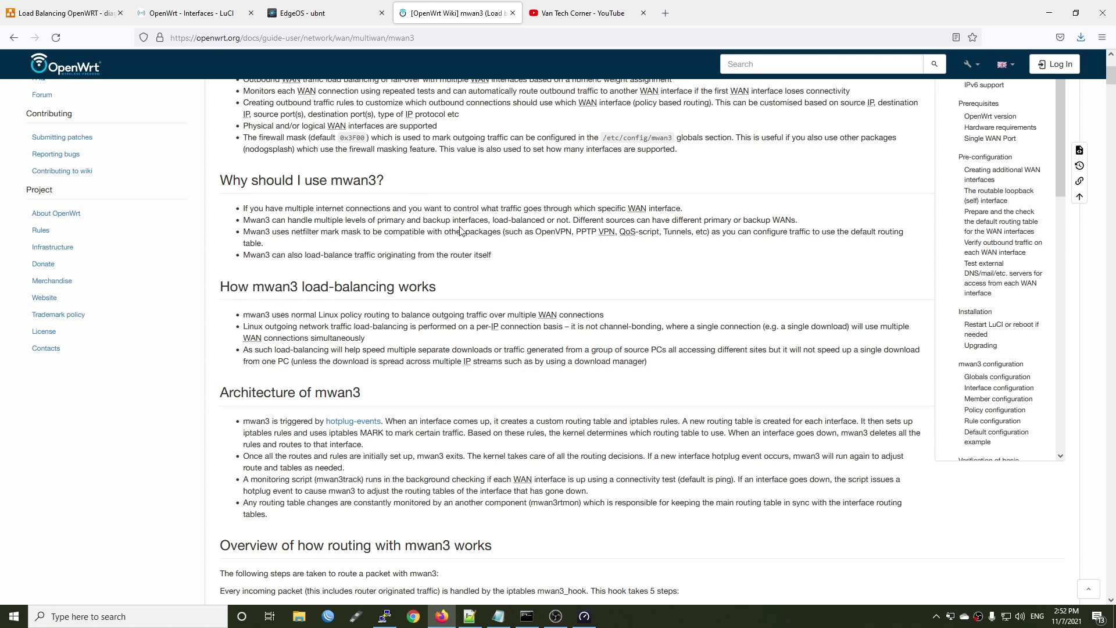
pyautogui.scroll(5, 400, 151)
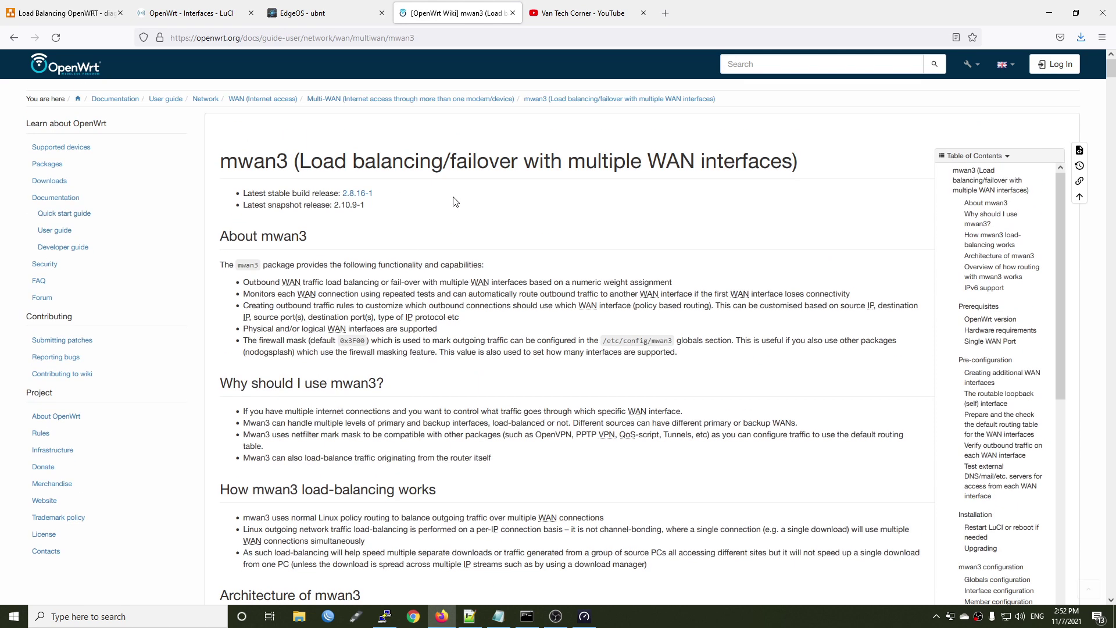
pyautogui.click(471, 33)
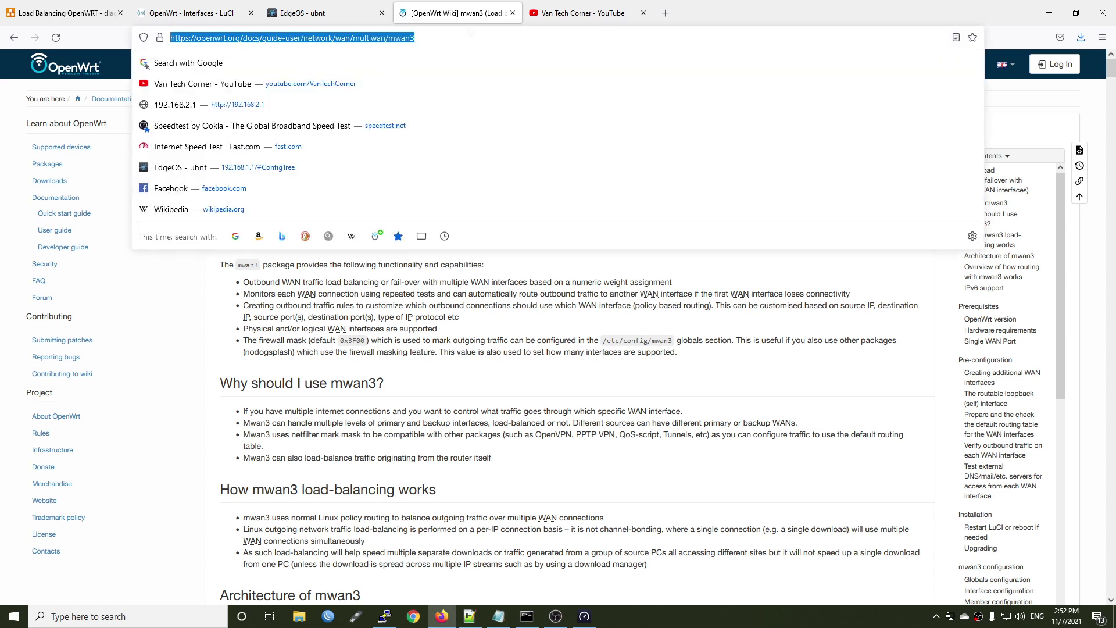
pyautogui.click(686, 357)
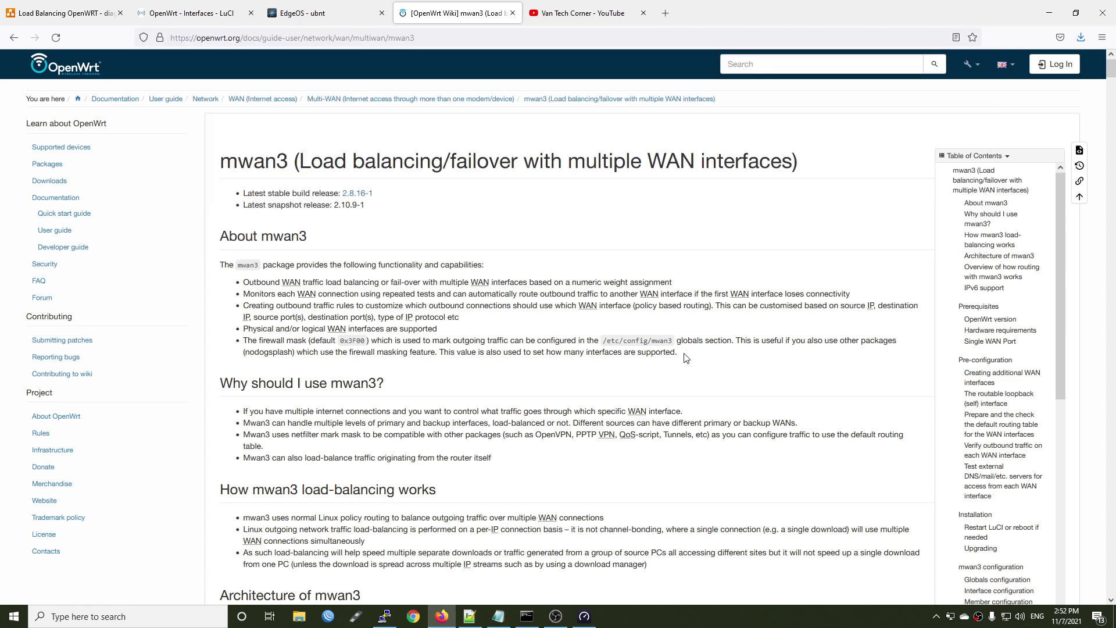